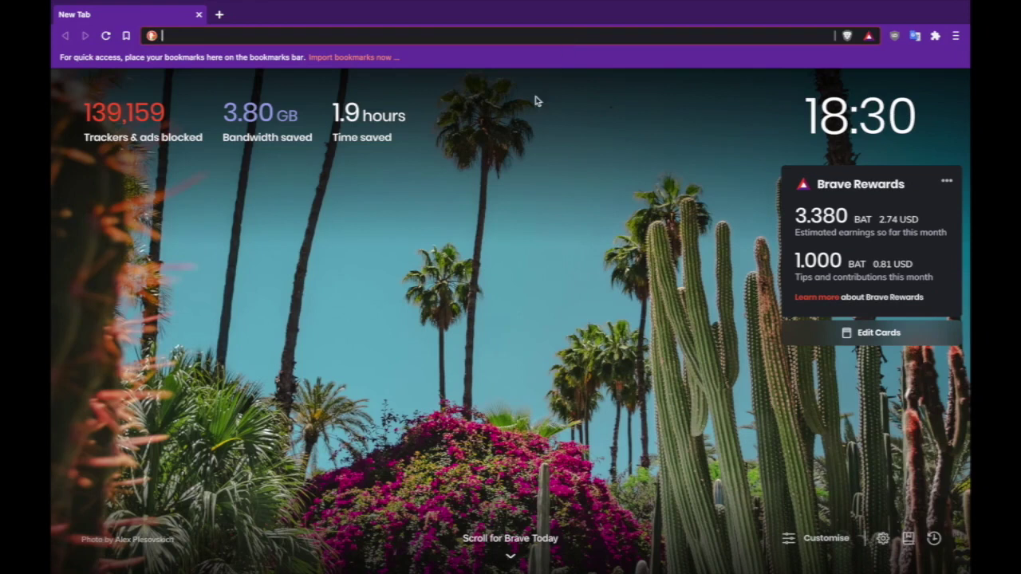
# - Load the Beaker website, go to its Install page, and open the downloaded beaker-browser-1.1.0.dmg
pyautogui.write('beakerbrowser.com')
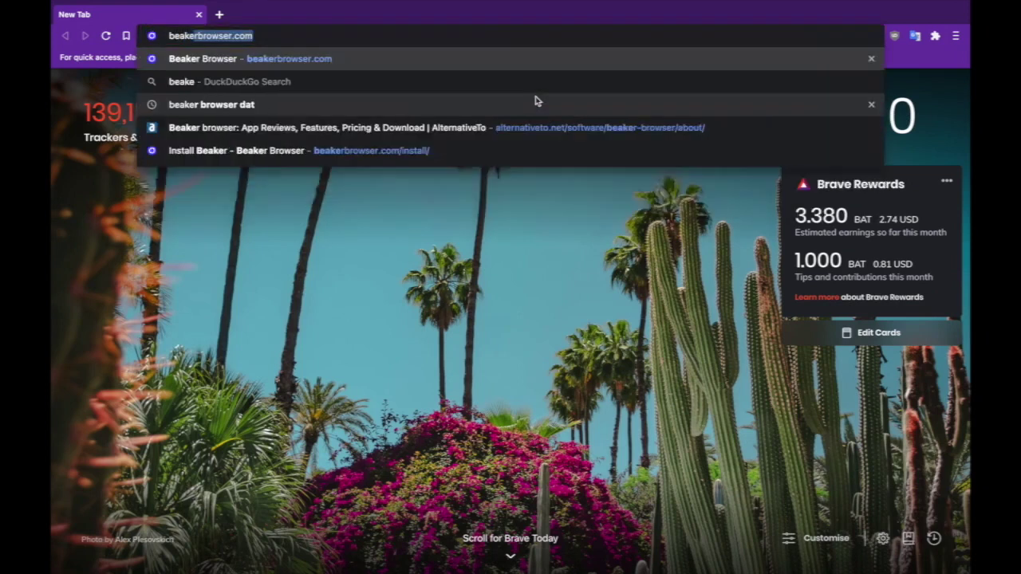
pyautogui.press('Return')
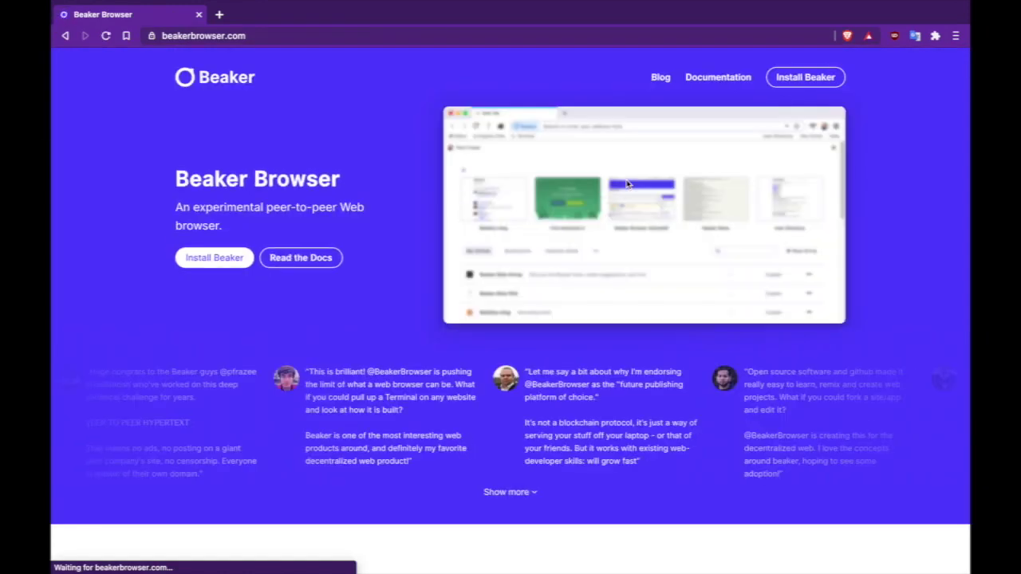
pyautogui.click(214, 258)
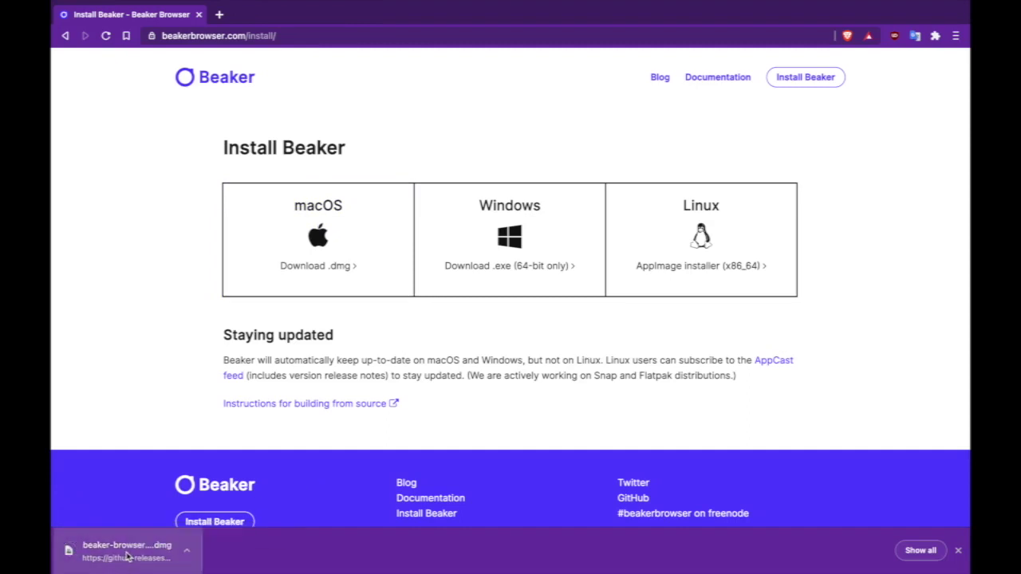
pyautogui.click(126, 551)
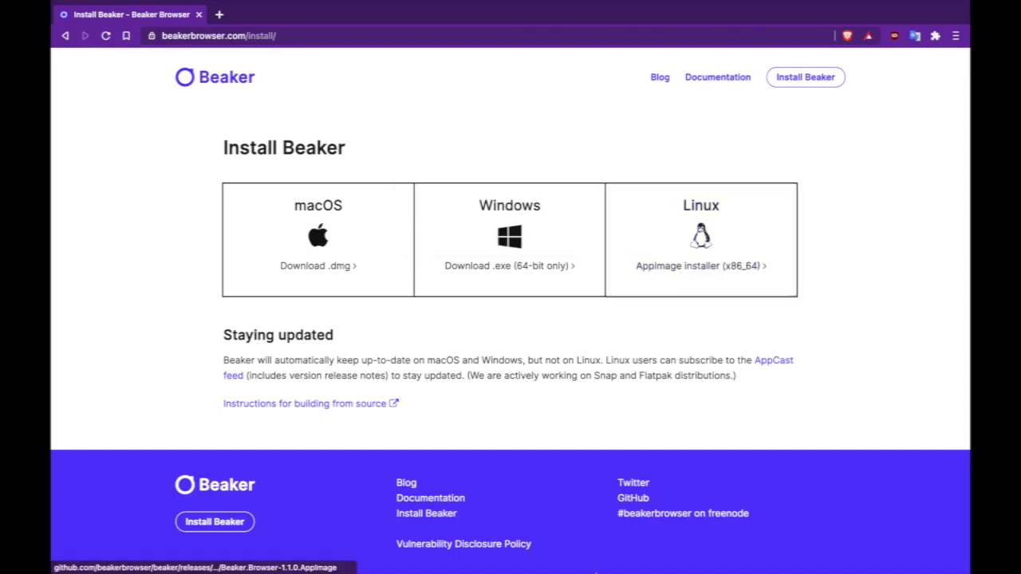
# - Copy Beaker Browser from the mounted installer window into the Applications folder
pyautogui.click(587, 563)
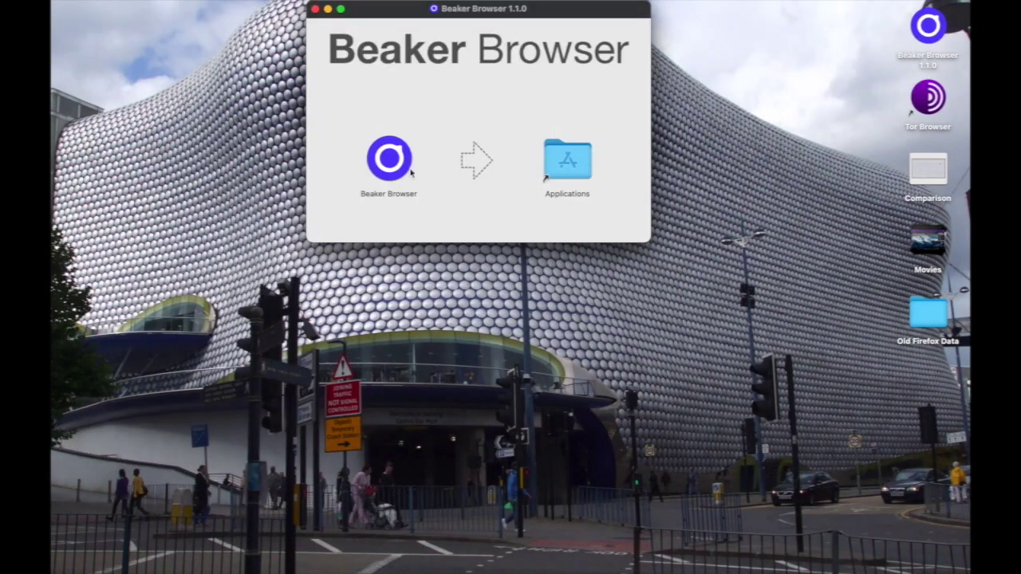
pyautogui.click(378, 172)
pyautogui.moveTo(573, 88); pyautogui.dragTo(556, 166)
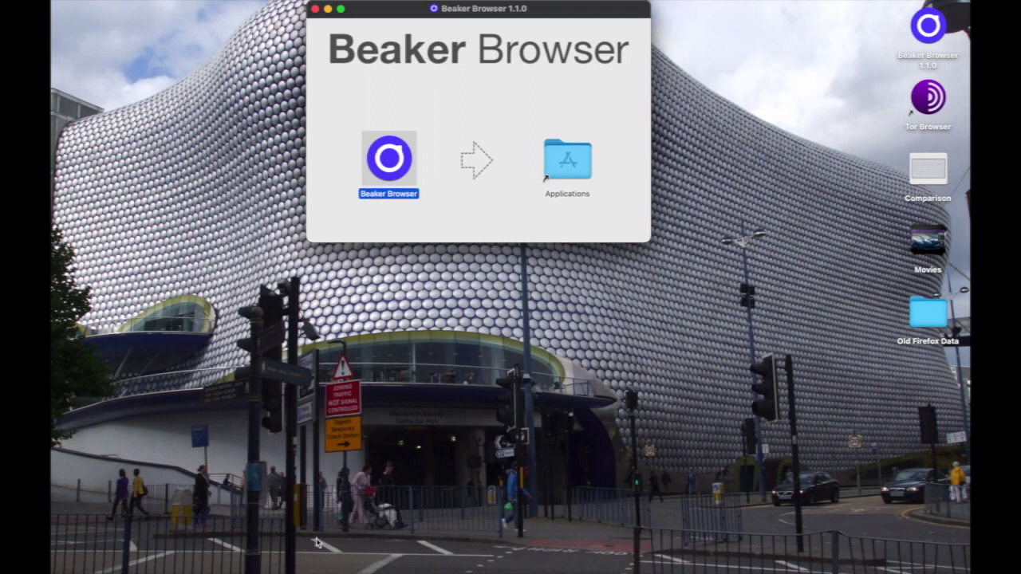
# - Launch the newly installed Beaker Browser from Launchpad and view its Dock options
pyautogui.moveTo(279, 571)
pyautogui.click(110, 554)
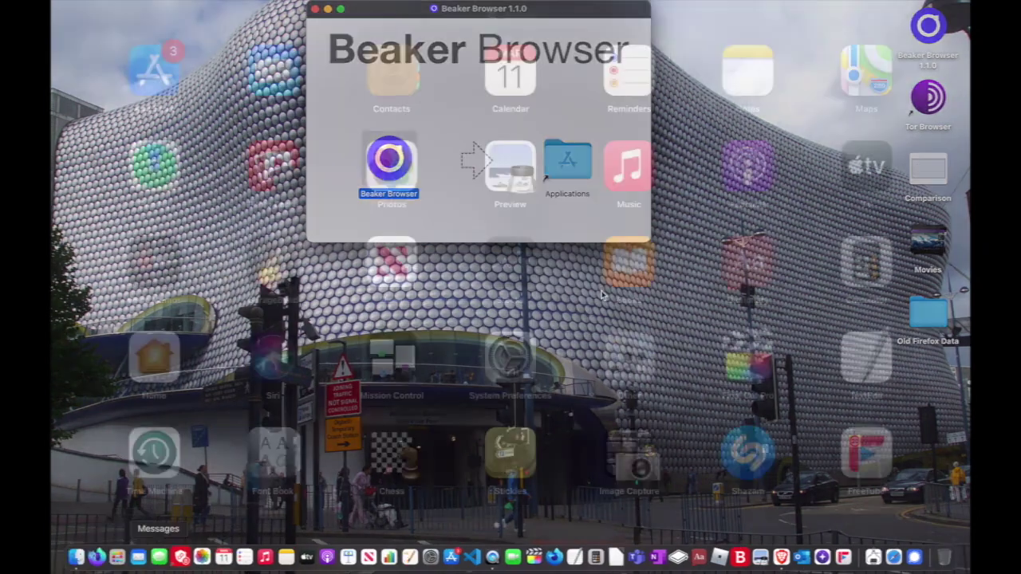
pyautogui.hscroll(10, 798, 358)
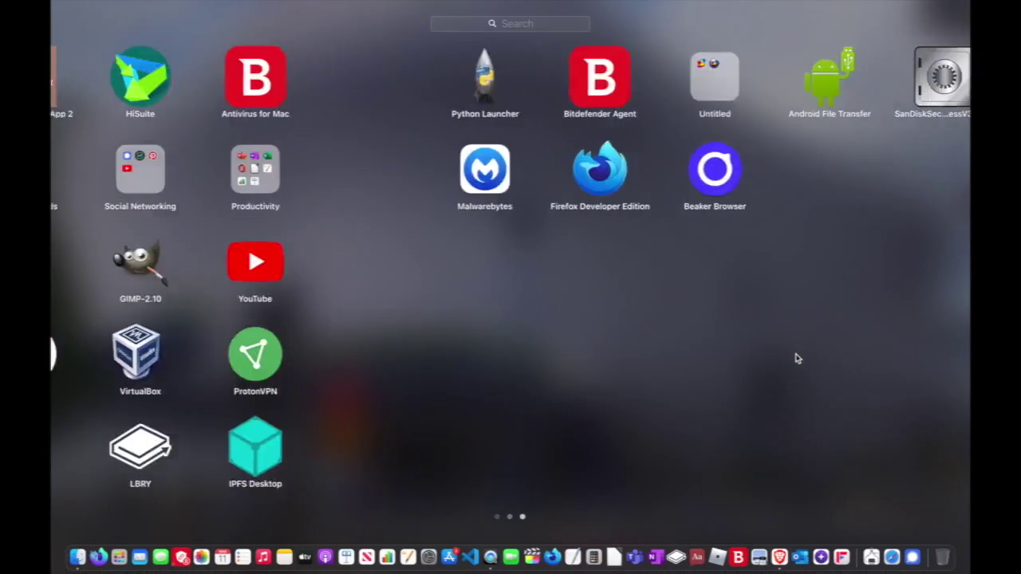
pyautogui.click(378, 180)
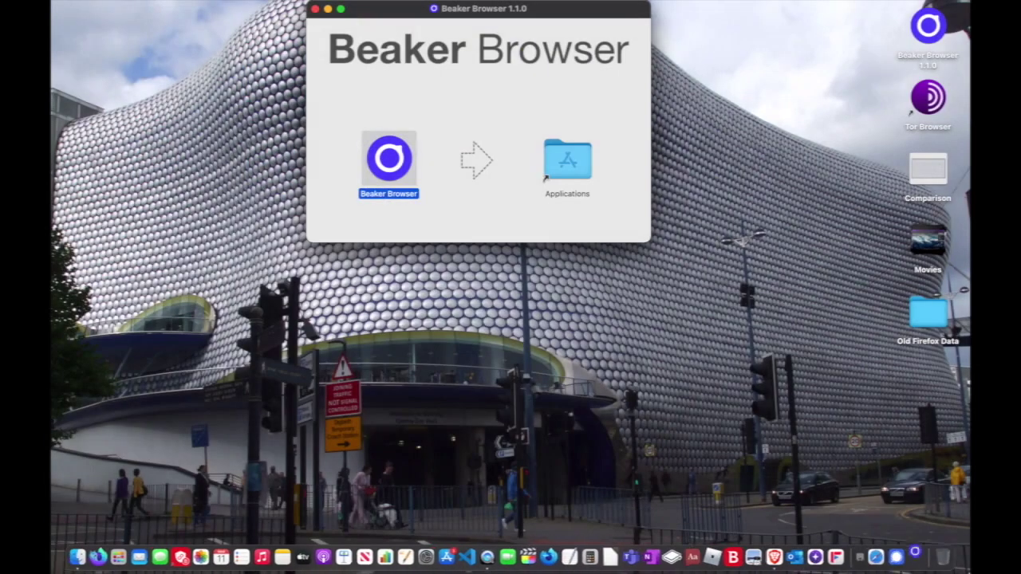
pyautogui.rightClick(914, 551)
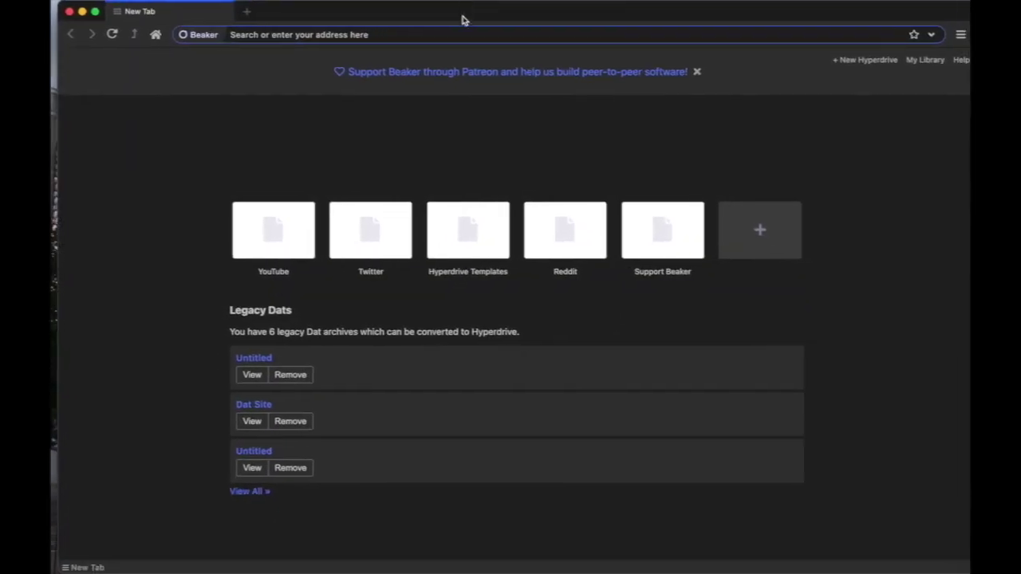
# - Open a second New Tab, nudge the window left, and close an extra third tab
pyautogui.rightClick(919, 552)
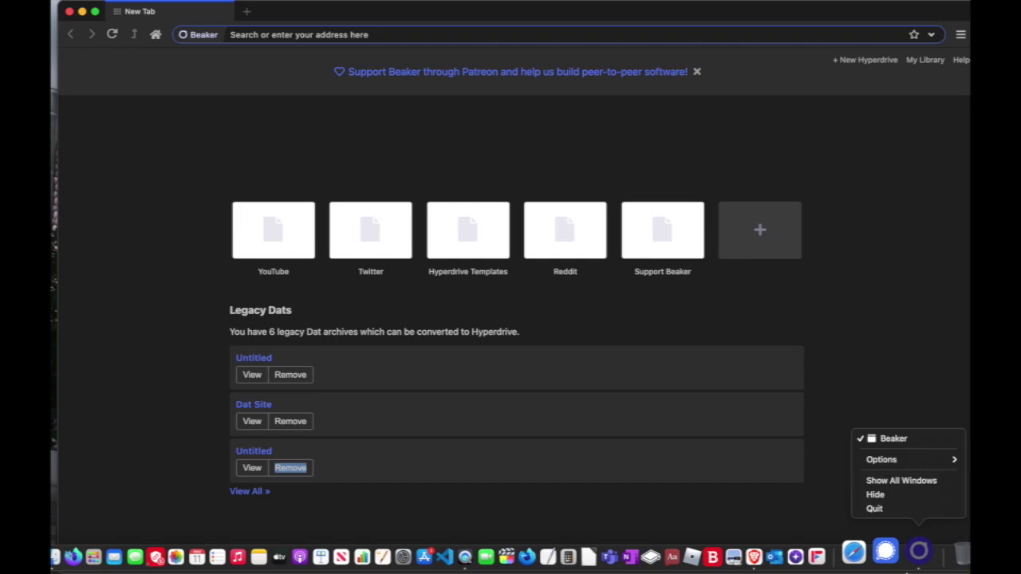
pyautogui.click(919, 552)
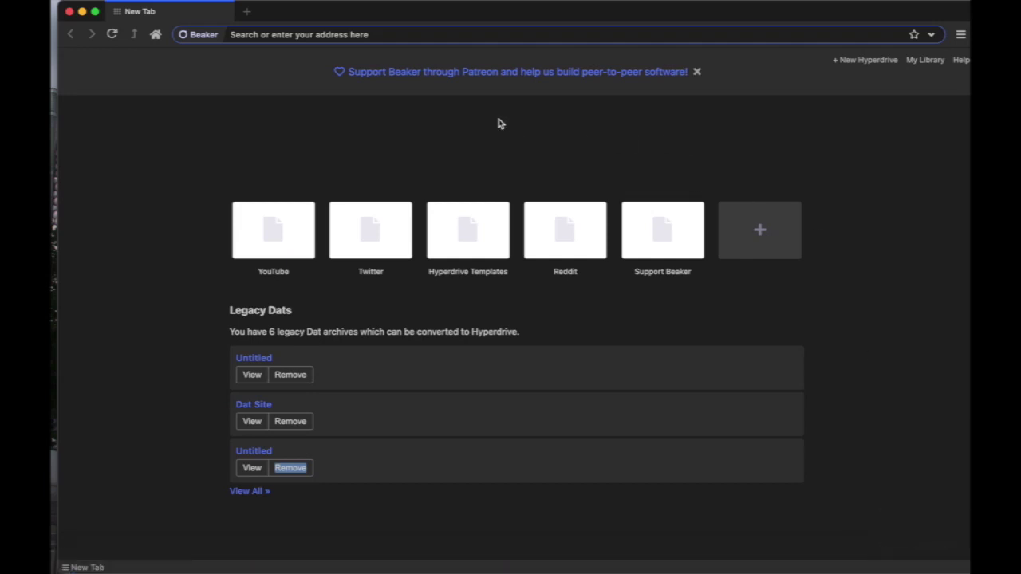
pyautogui.click(247, 11)
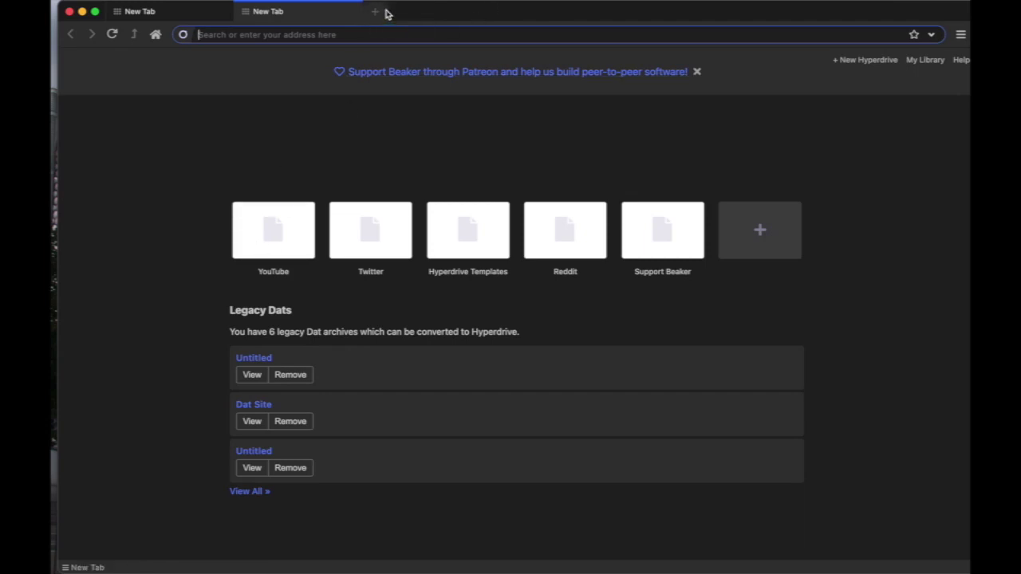
pyautogui.moveTo(954, 20)
pyautogui.mouseDown()
pyautogui.moveTo(939, 20)
pyautogui.moveTo(963, 19)
pyautogui.mouseUp()
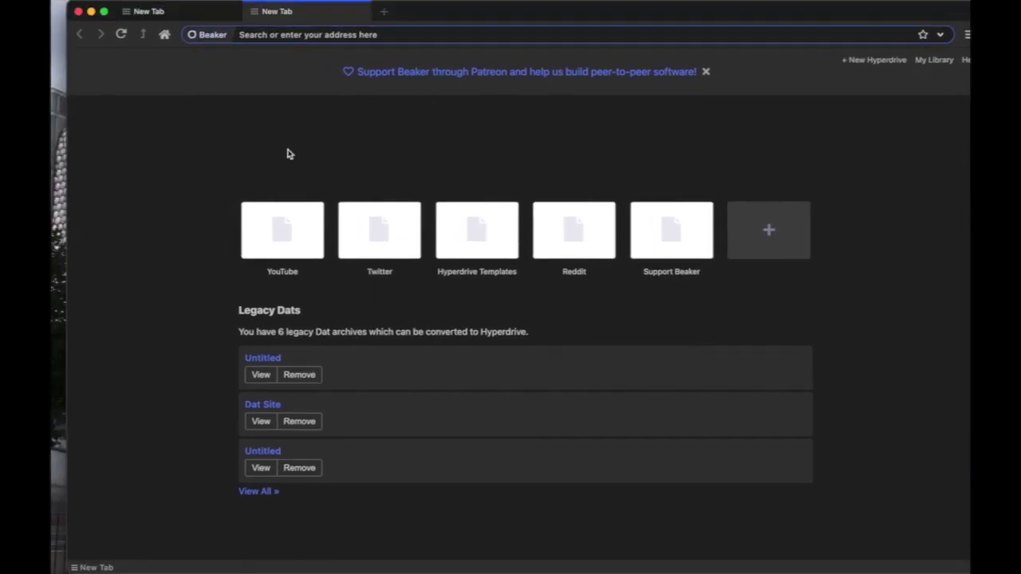
pyautogui.click(380, 13)
pyautogui.click(360, 14)
# - Search DuckDuckGo for 'ok' from the address bar
pyautogui.click(268, 36)
pyautogui.write('okl')
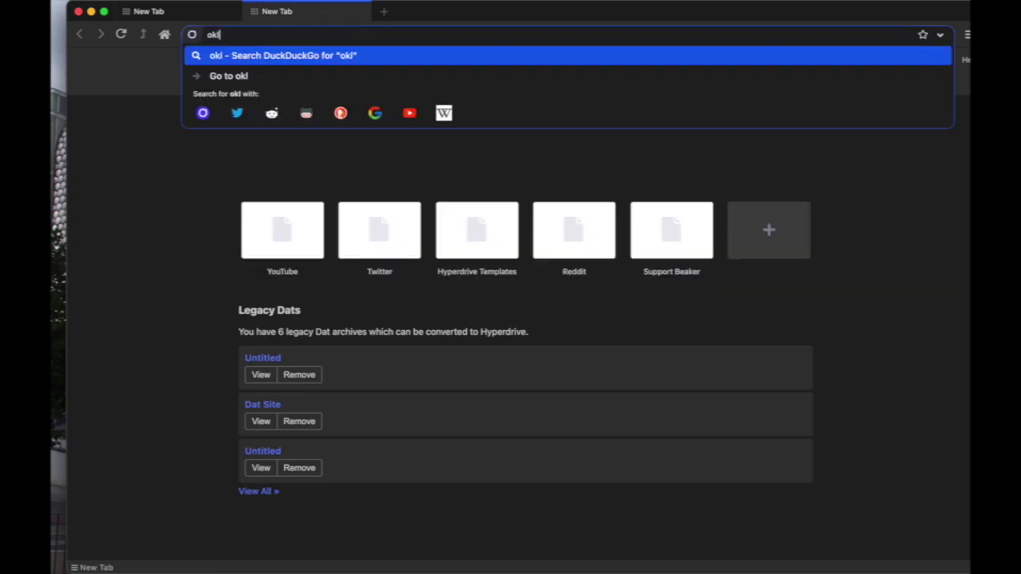
pyautogui.press('BackSpace')
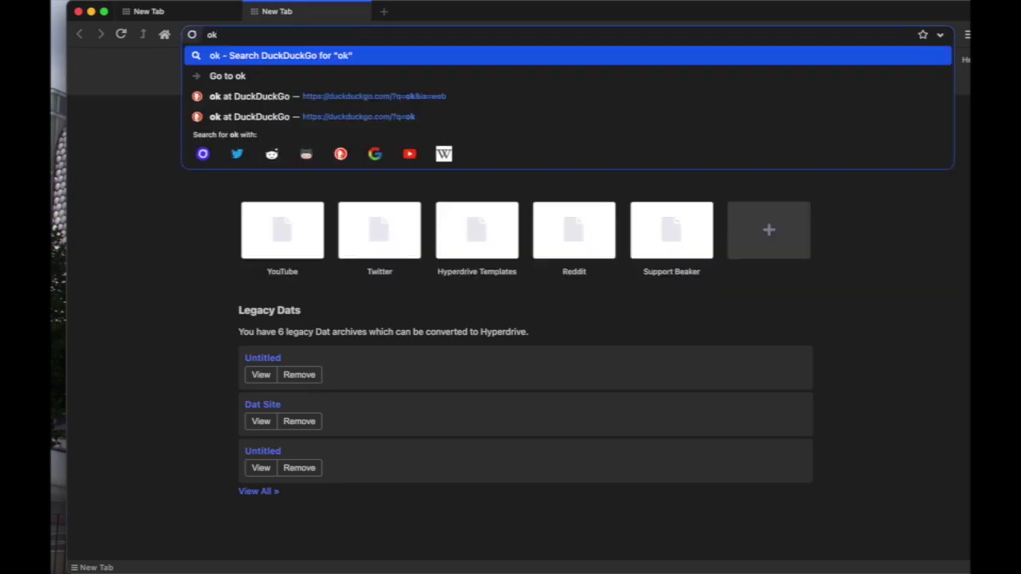
pyautogui.click(340, 154)
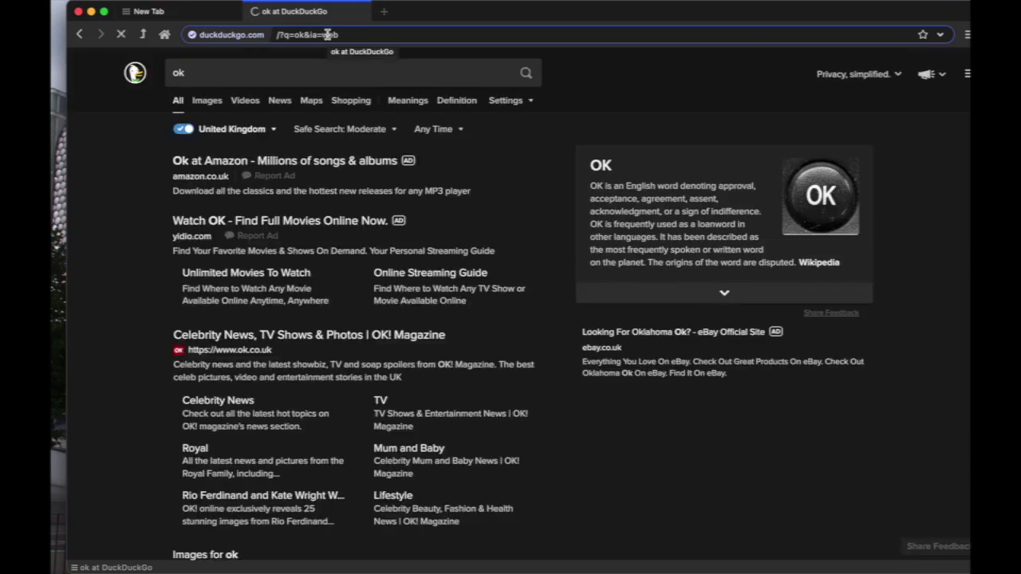
# - Switch address-bar search back to Beaker and make the window fill the screen
pyautogui.click(473, 30)
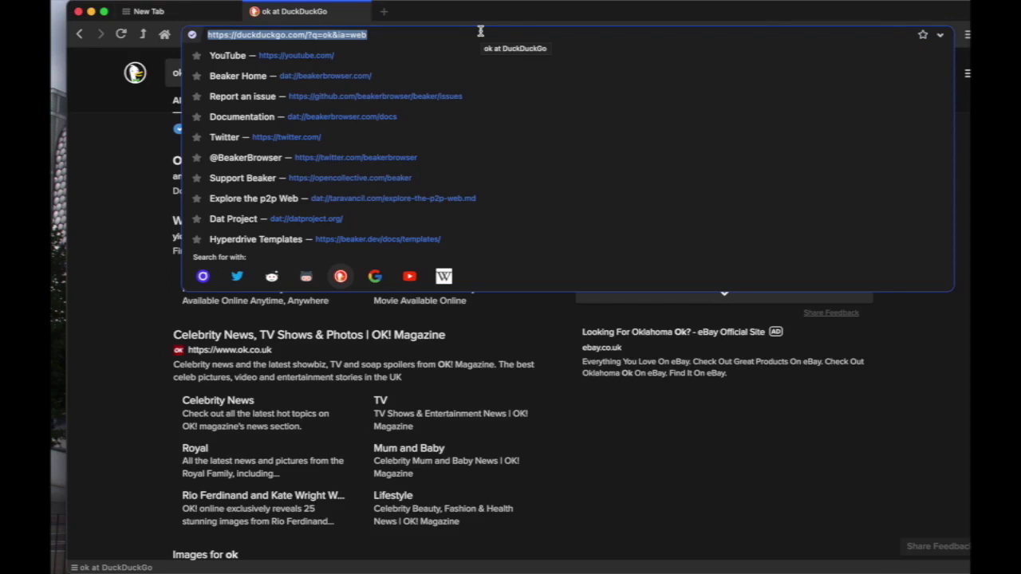
pyautogui.click(205, 279)
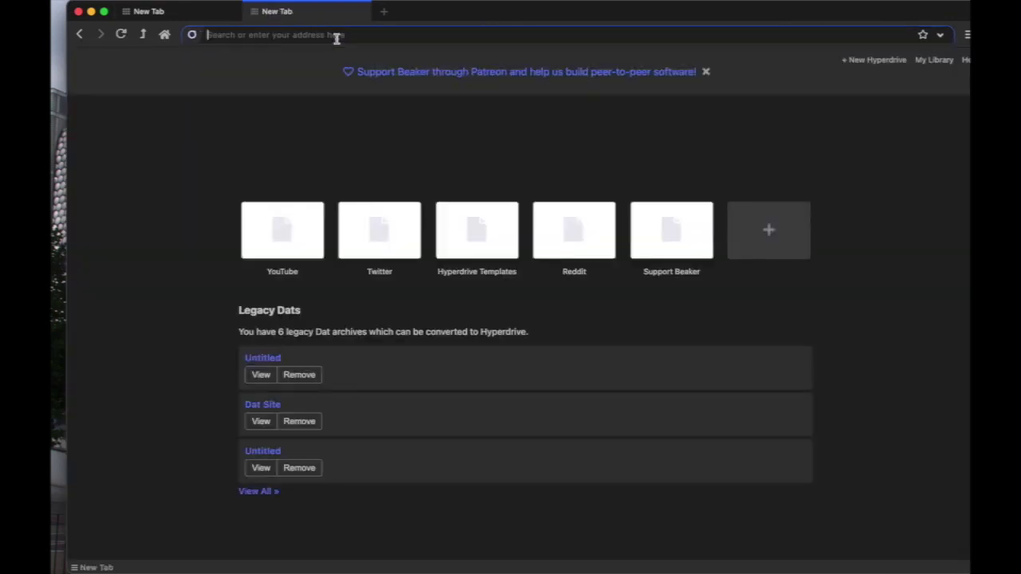
pyautogui.click(337, 37)
pyautogui.click(864, 378)
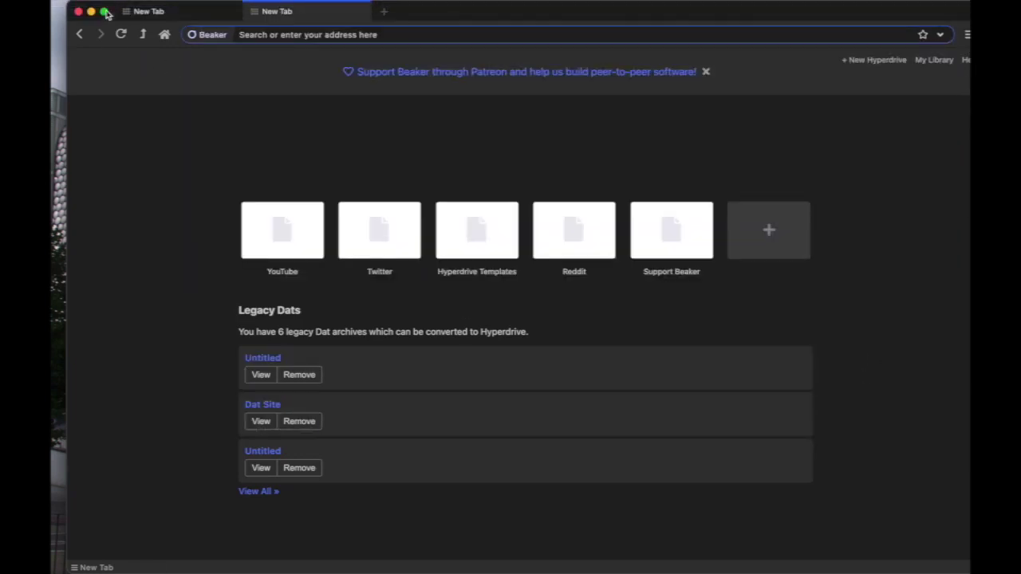
pyautogui.click(104, 11)
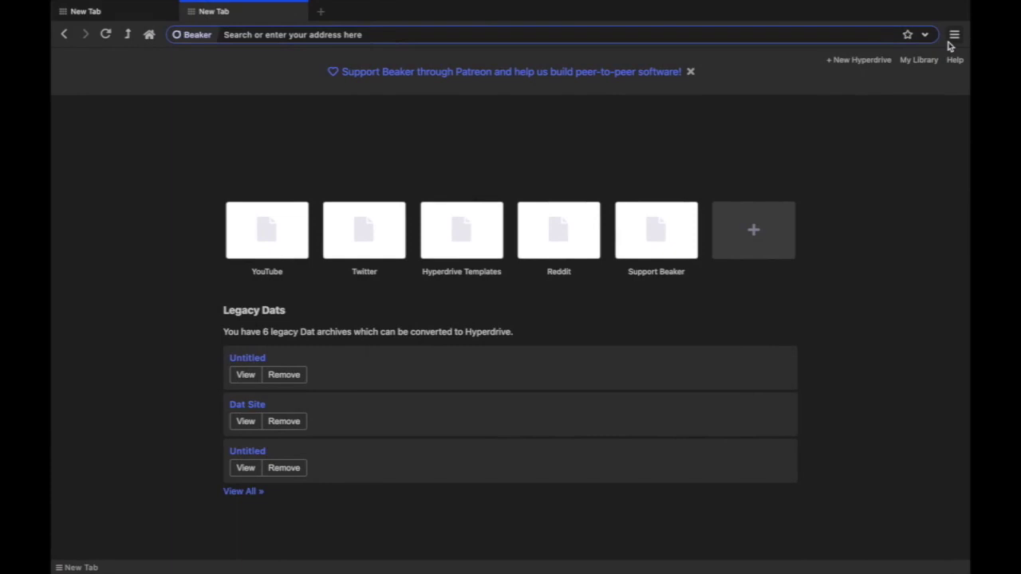
# - Create a new hyperdrive titled 'This is a test for a video' from the main menu
pyautogui.click(952, 38)
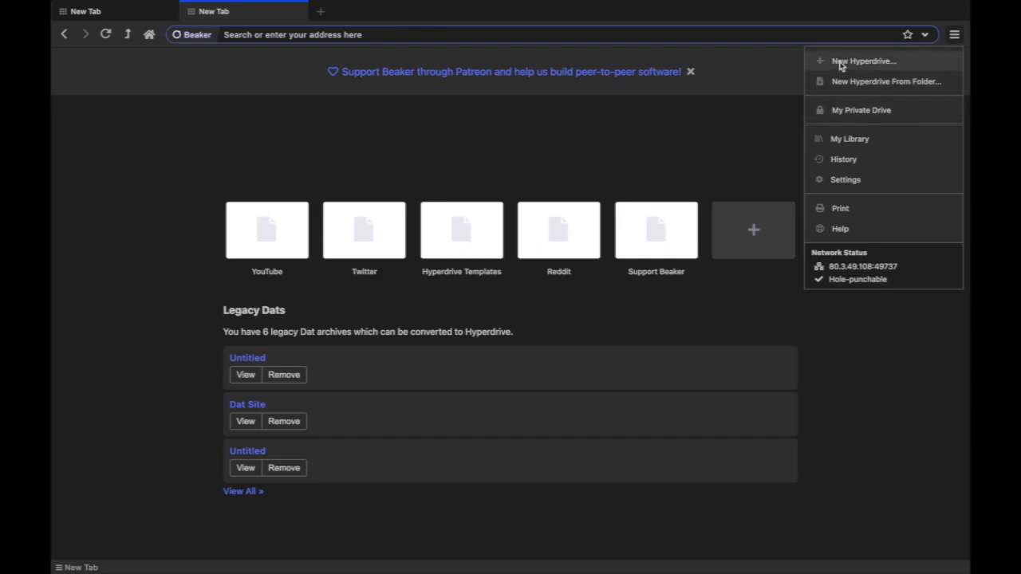
pyautogui.click(886, 63)
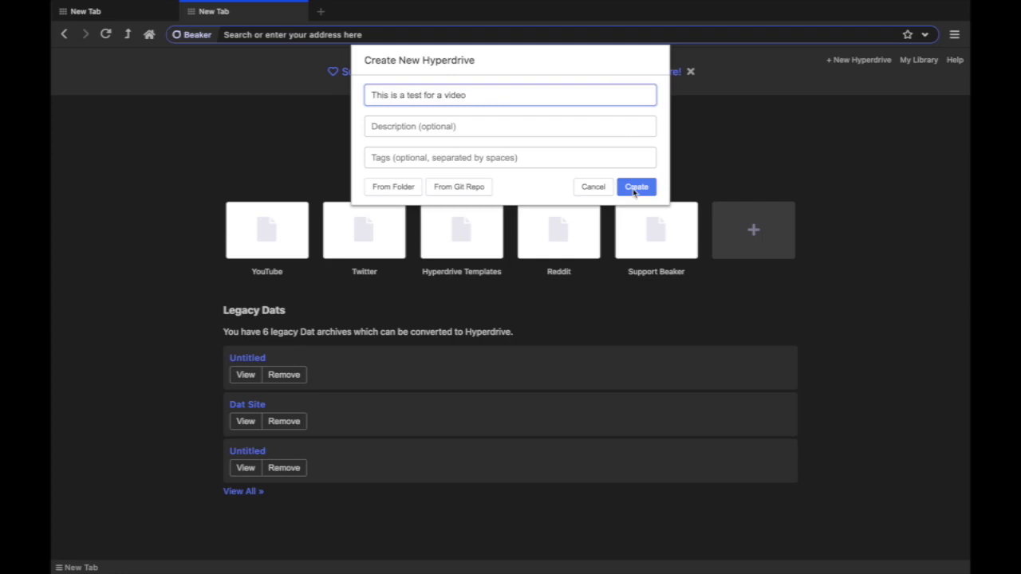
pyautogui.click(635, 192)
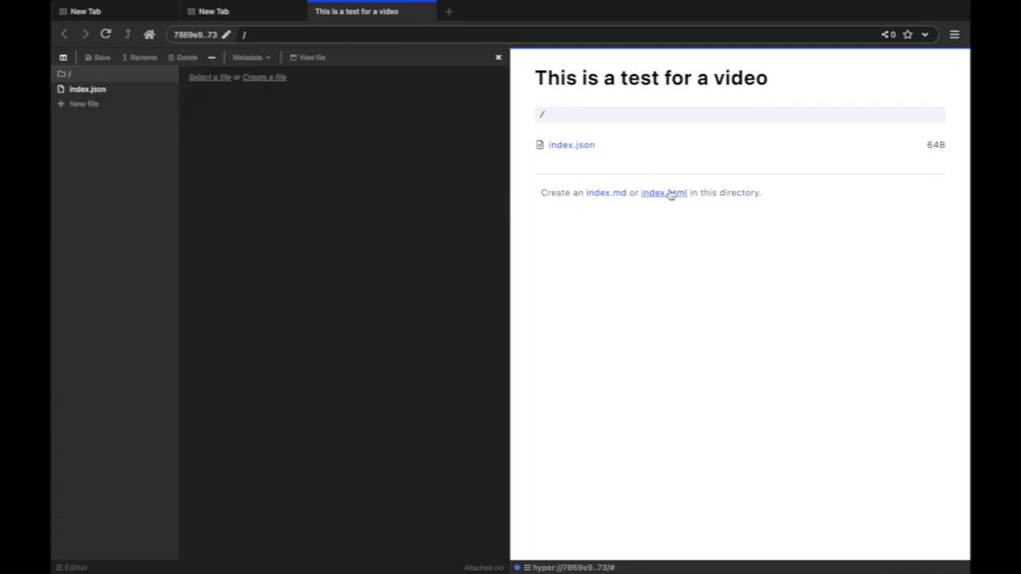
# - Create index.html with an h2 headline ending 'has been fired from ITV' and save it
pyautogui.click(664, 194)
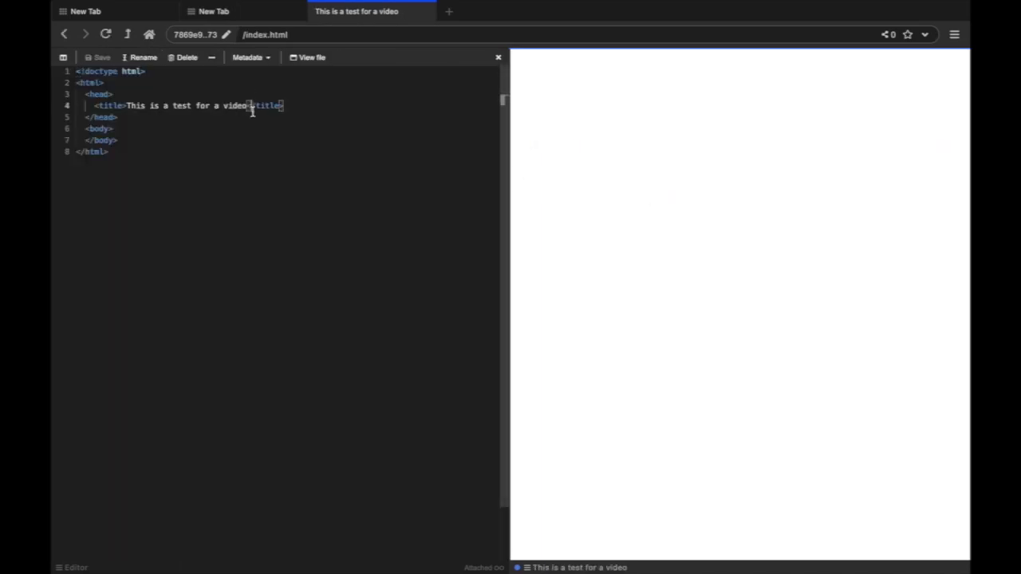
pyautogui.click(256, 132)
pyautogui.press('Return')
pyautogui.write('<h')
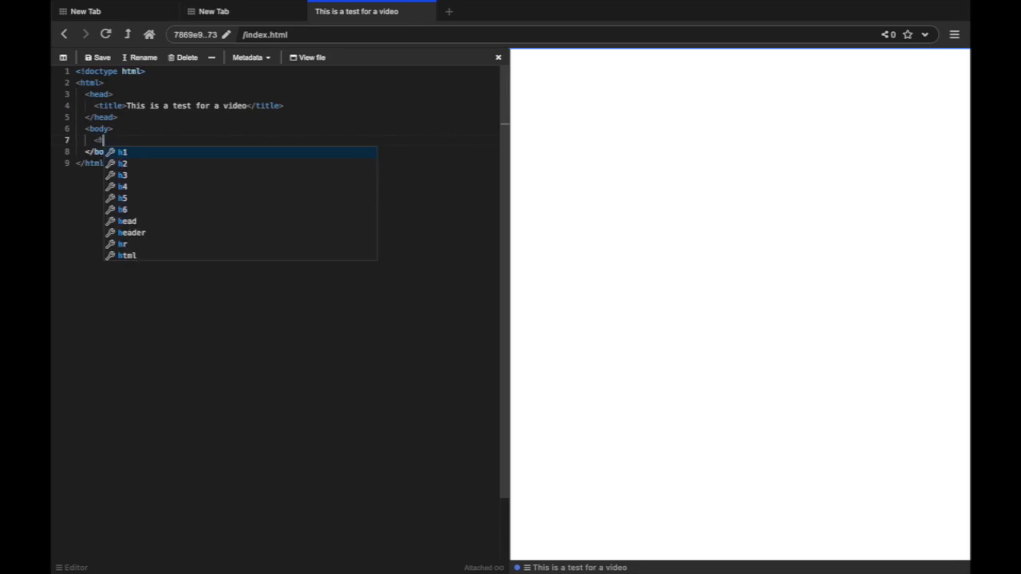
pyautogui.write('2>')
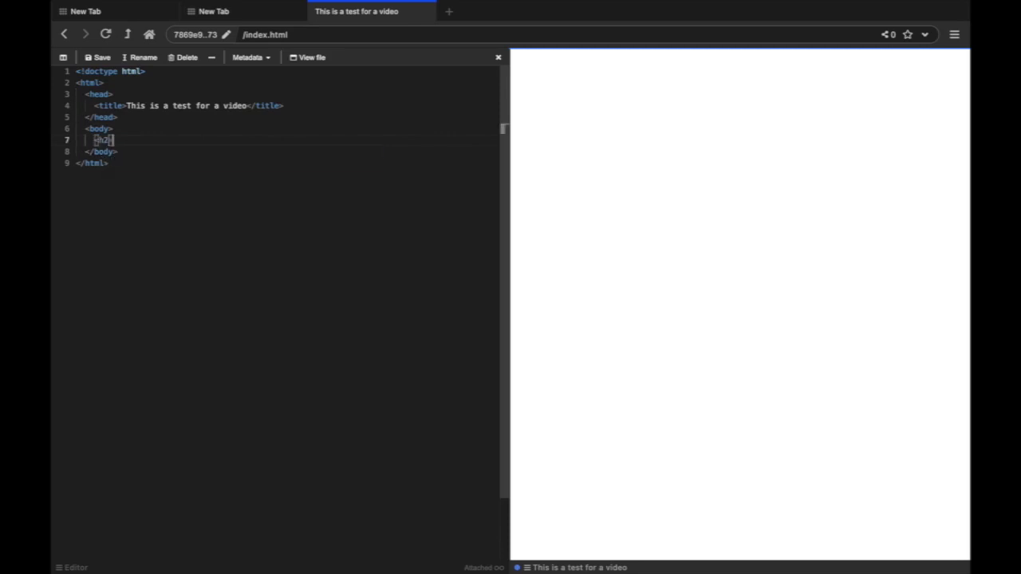
pyautogui.write('</h')
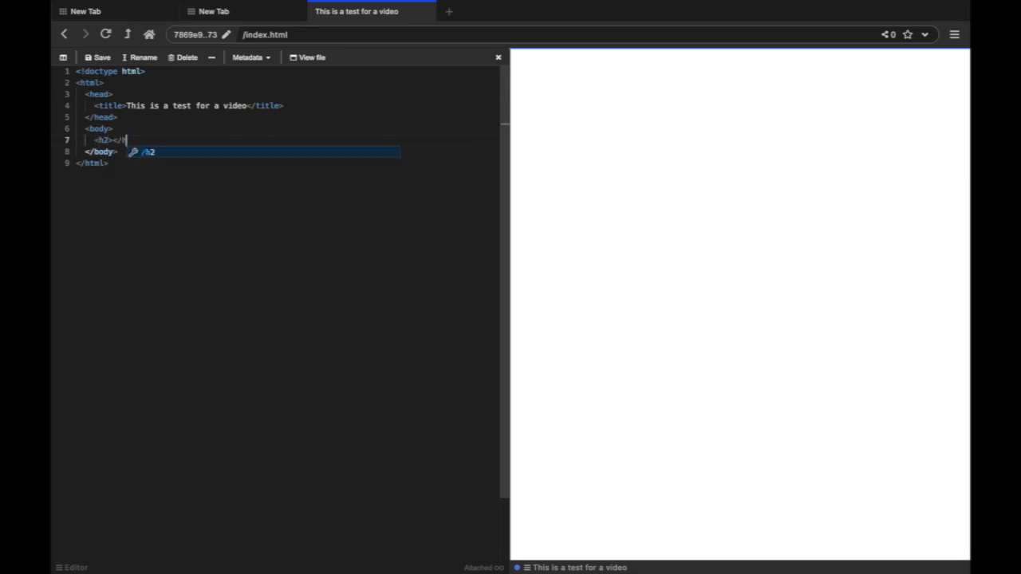
pyautogui.write('2>')
pyautogui.write('>')
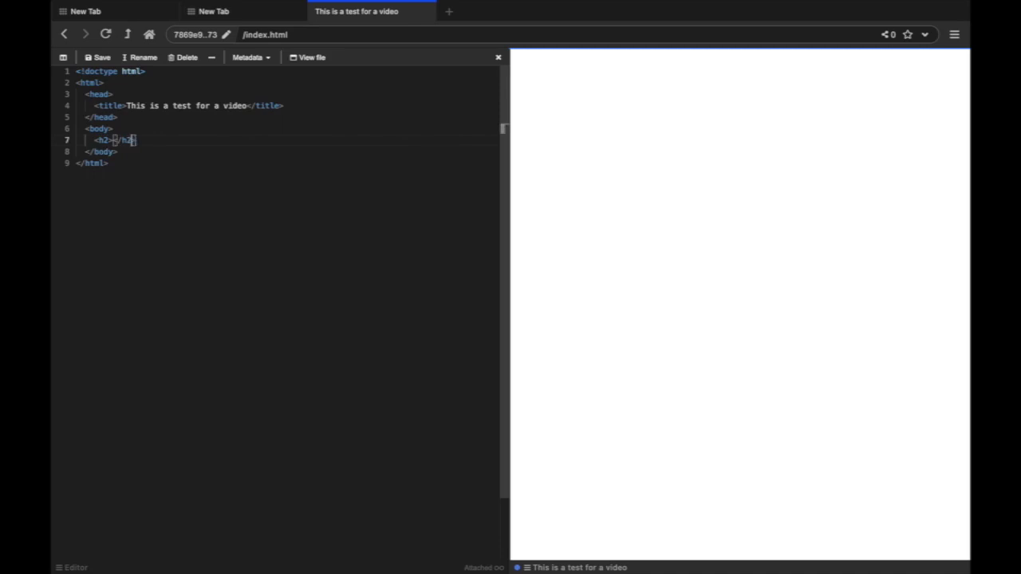
pyautogui.write('Piers')
pyautogui.press('BackSpace')
pyautogui.write('Morgan ')
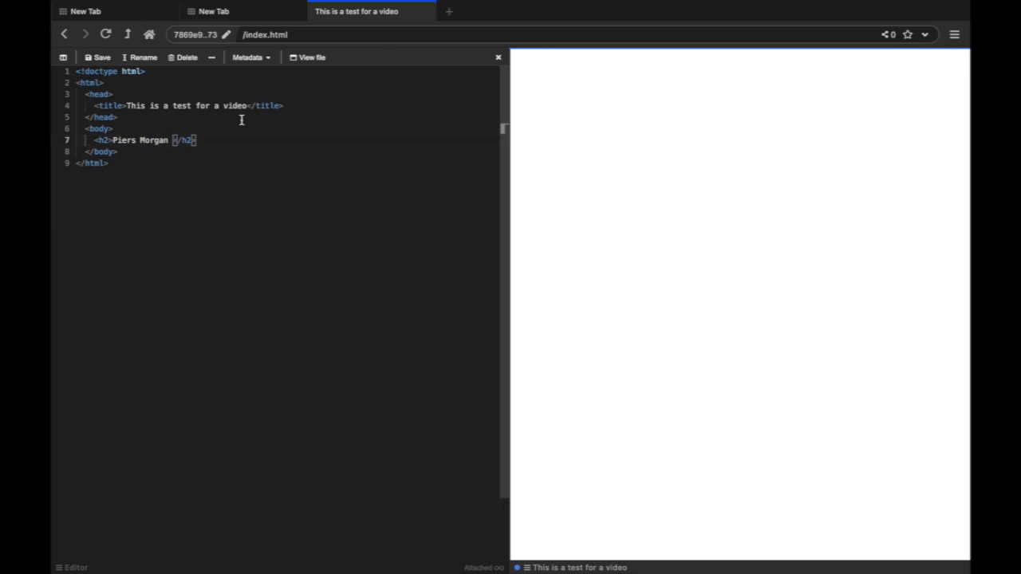
pyautogui.write('has been fired')
pyautogui.press('BackSpace')
pyautogui.press('BackSpace')
pyautogui.press('BackSpace')
pyautogui.write('ed from ITV')
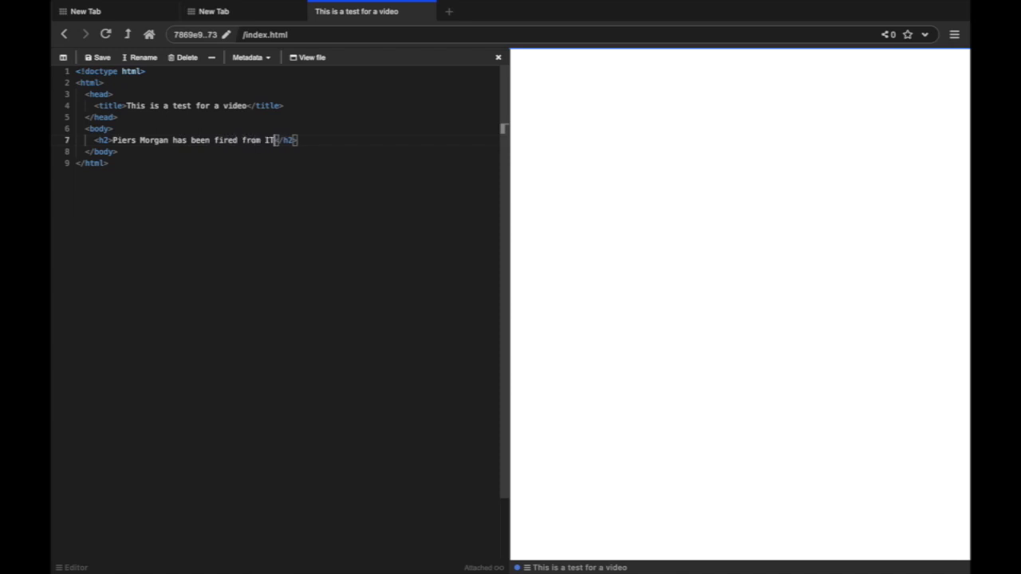
pyautogui.click(97, 58)
# - Select the headline text in the preview, then place the caret after the opening body tag
pyautogui.moveTo(516, 70); pyautogui.dragTo(877, 76)
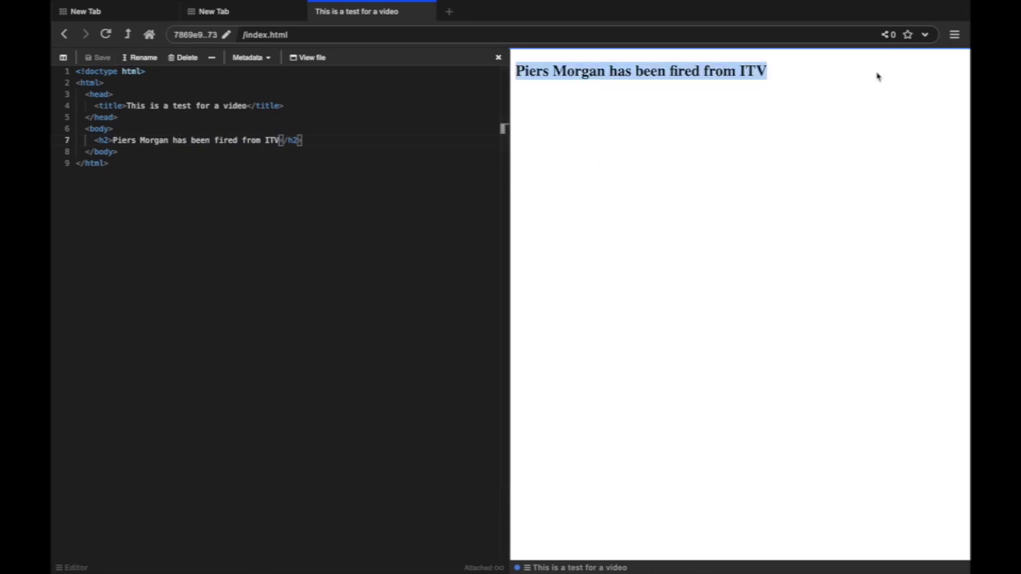
pyautogui.click(647, 69)
pyautogui.moveTo(515, 70); pyautogui.dragTo(798, 82)
pyautogui.moveTo(739, 70); pyautogui.dragTo(526, 60)
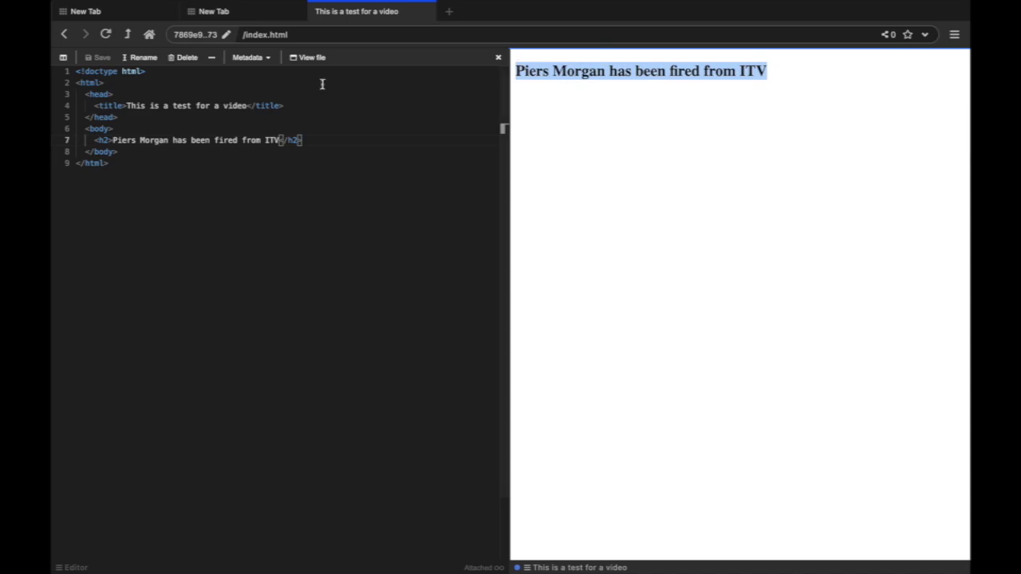
pyautogui.click(362, 141)
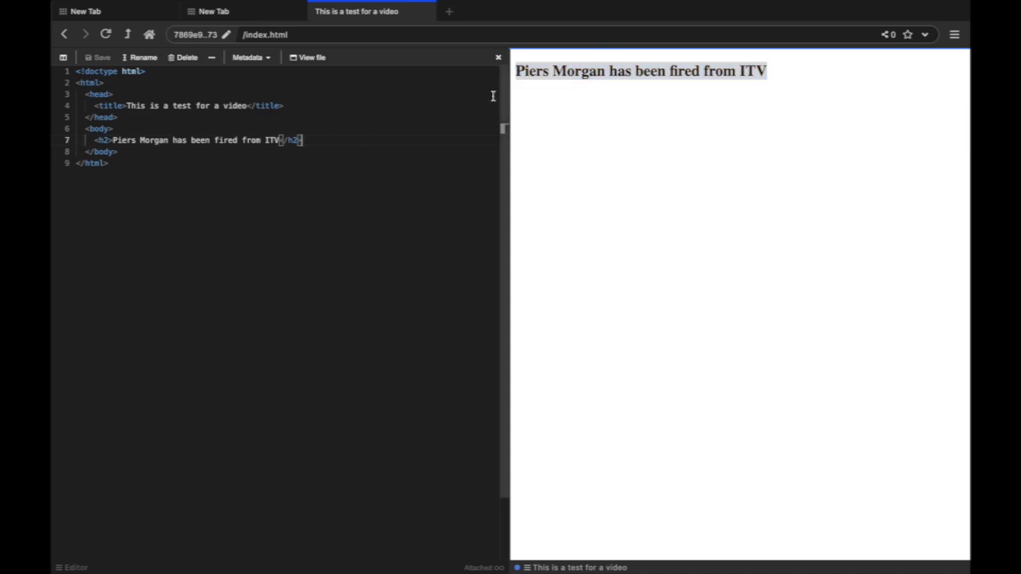
pyautogui.tripleClick(661, 69)
pyautogui.click(662, 70)
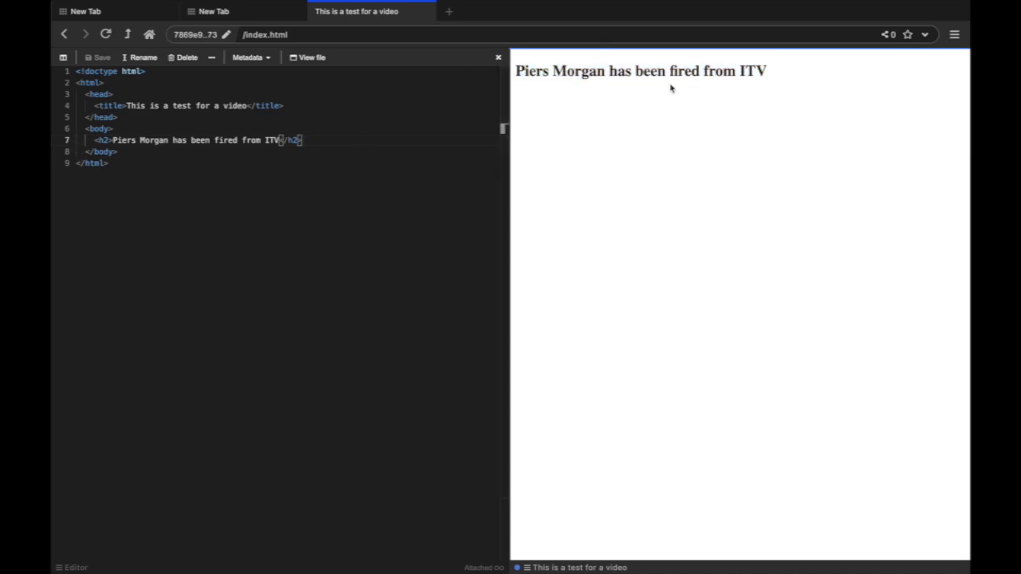
pyautogui.click(235, 133)
# - Add an h1 heading 'Test News of the week' above the h2 and save
pyautogui.press('Return')
pyautogui.write('<')
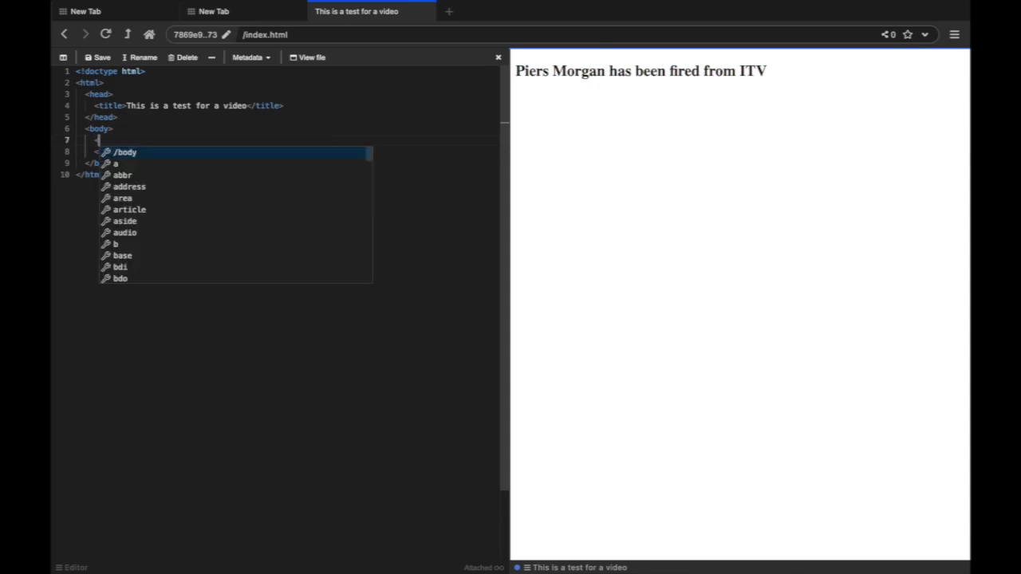
pyautogui.write('h1>Test News of the week')
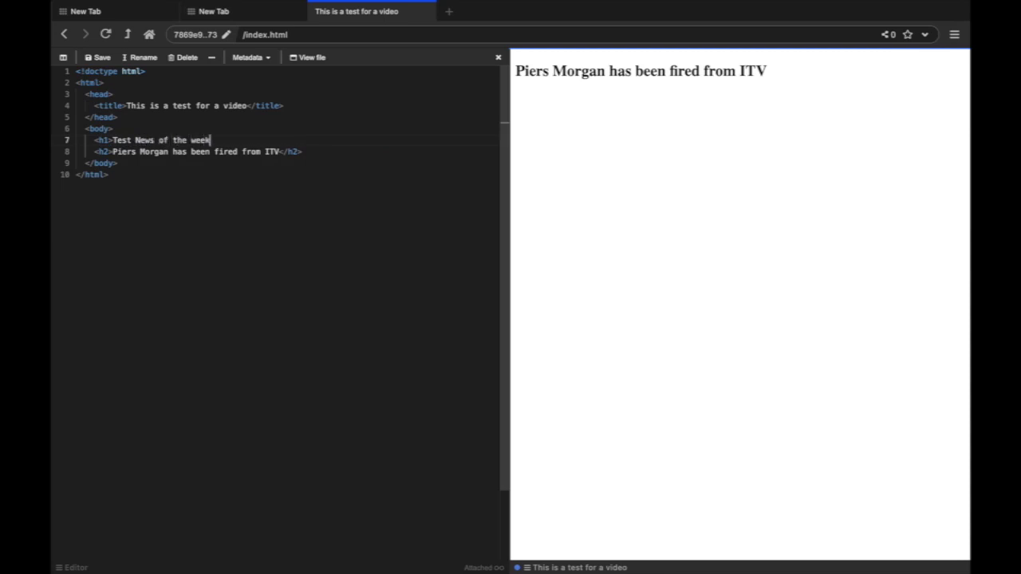
pyautogui.write('</h1>')
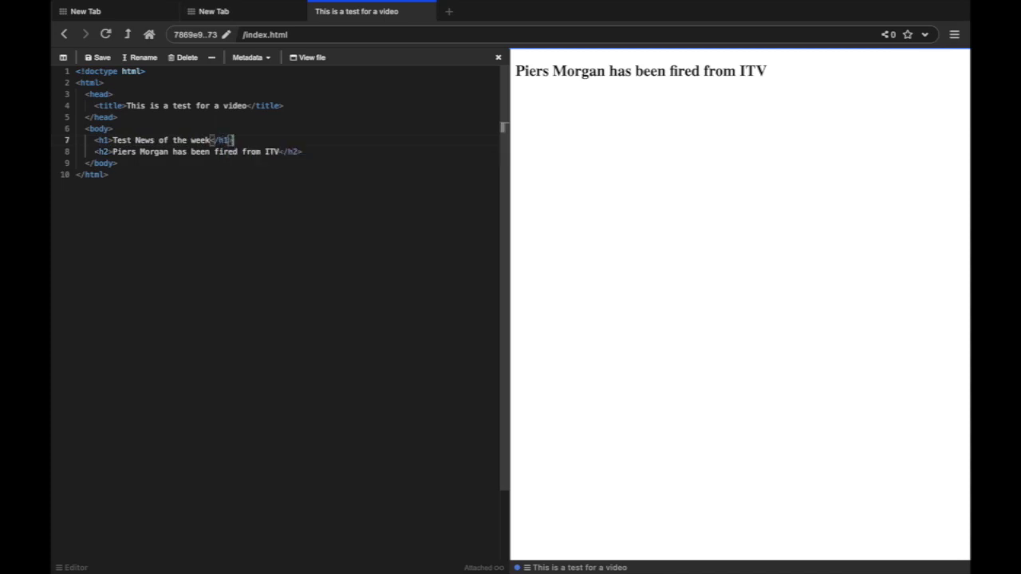
pyautogui.click(97, 57)
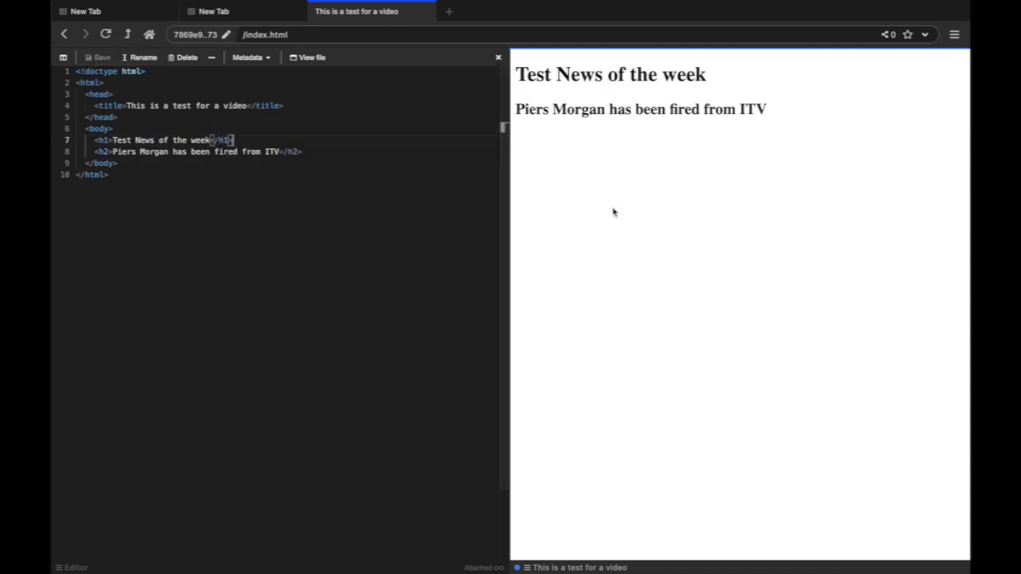
# - Wrap 'Test News of the week' in underline tags and save the page
pyautogui.click(112, 141)
pyautogui.write('<')
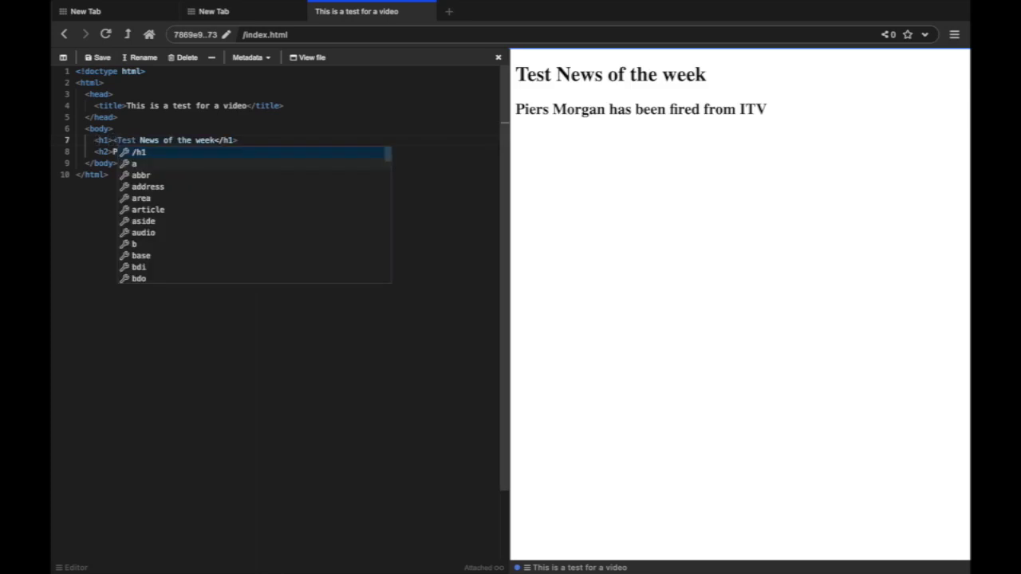
pyautogui.write('b>')
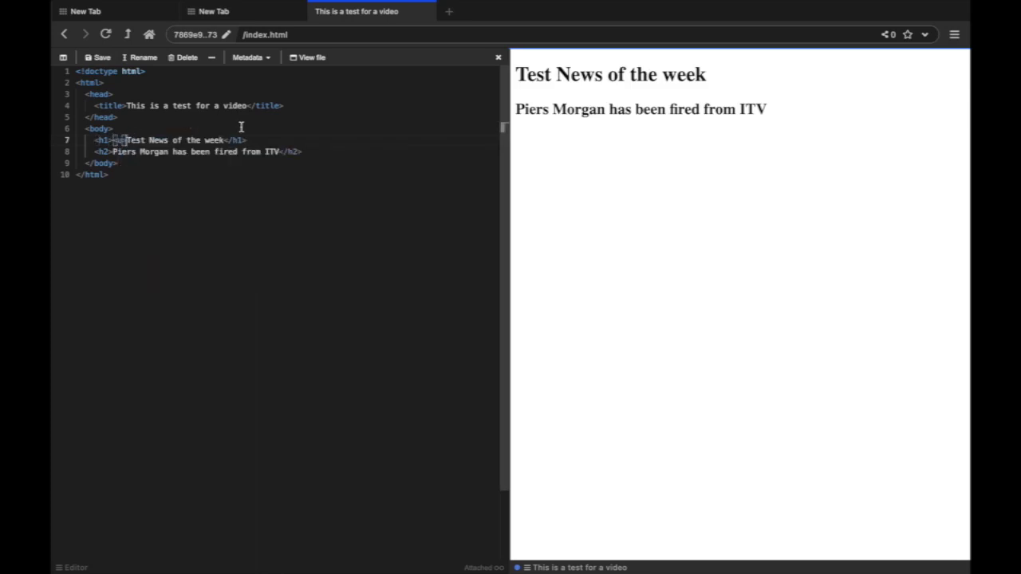
pyautogui.click(226, 140)
pyautogui.write('</')
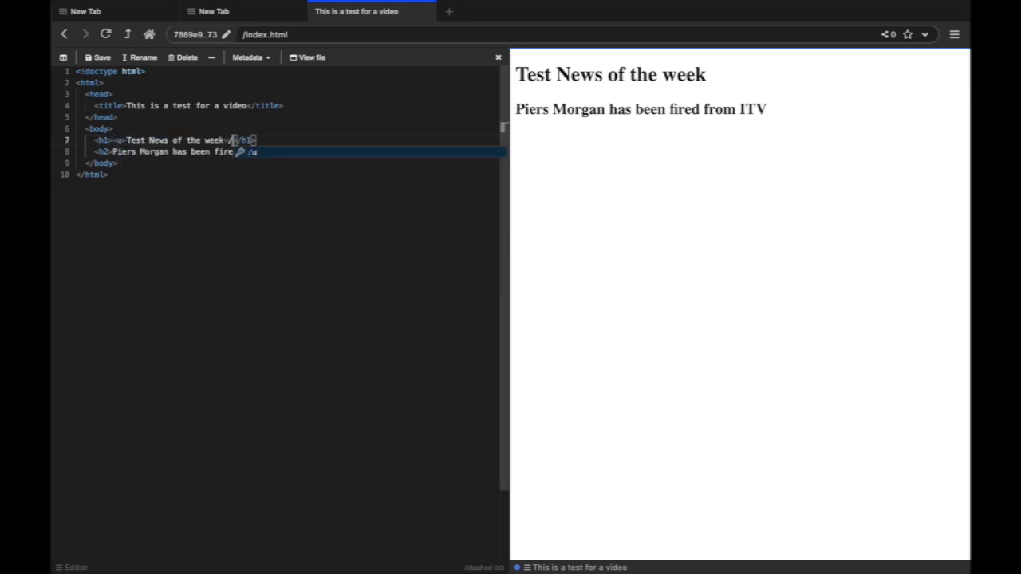
pyautogui.write('u>')
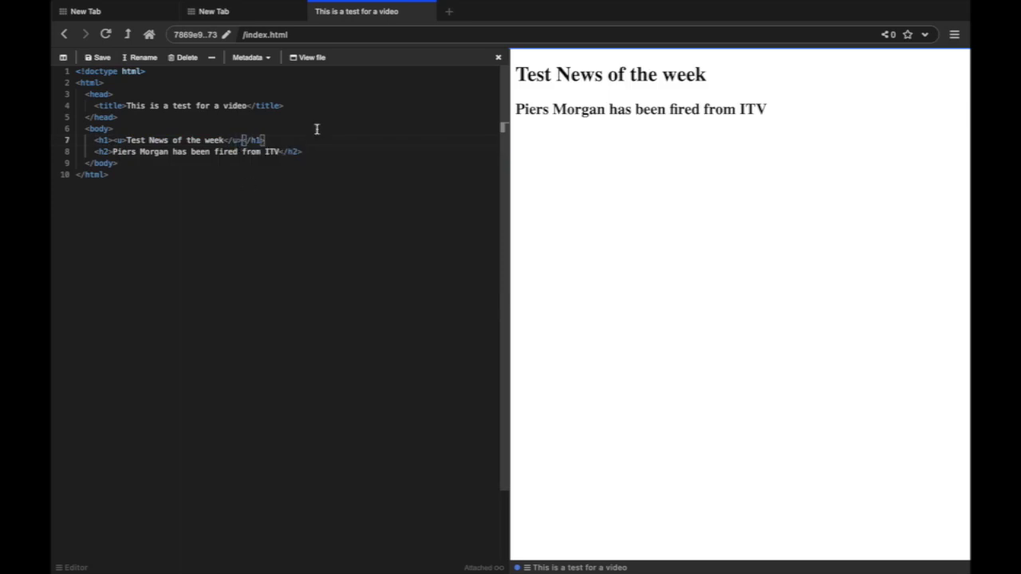
pyautogui.click(288, 38)
pyautogui.press('Escape')
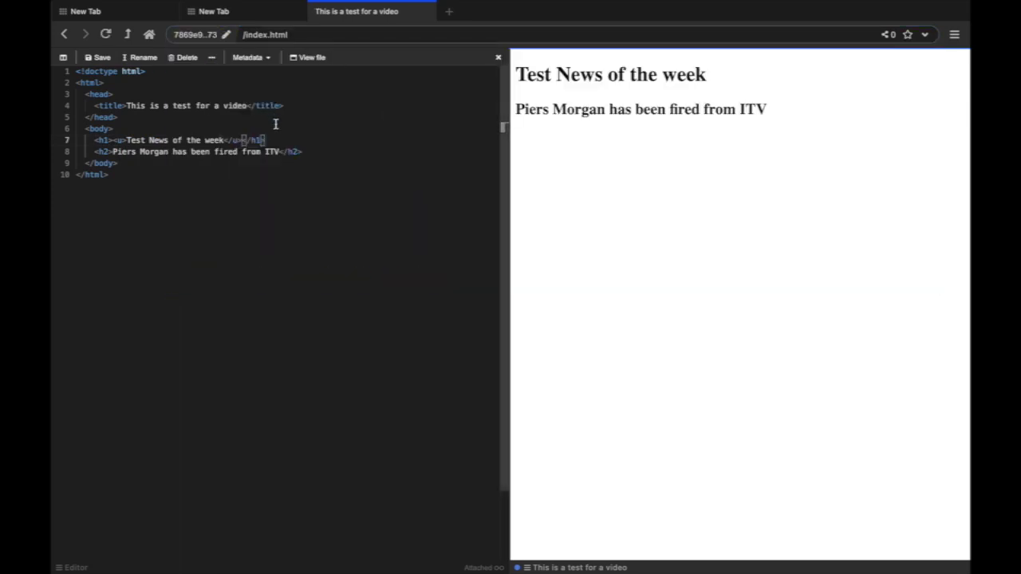
pyautogui.click(349, 127)
pyautogui.click(98, 57)
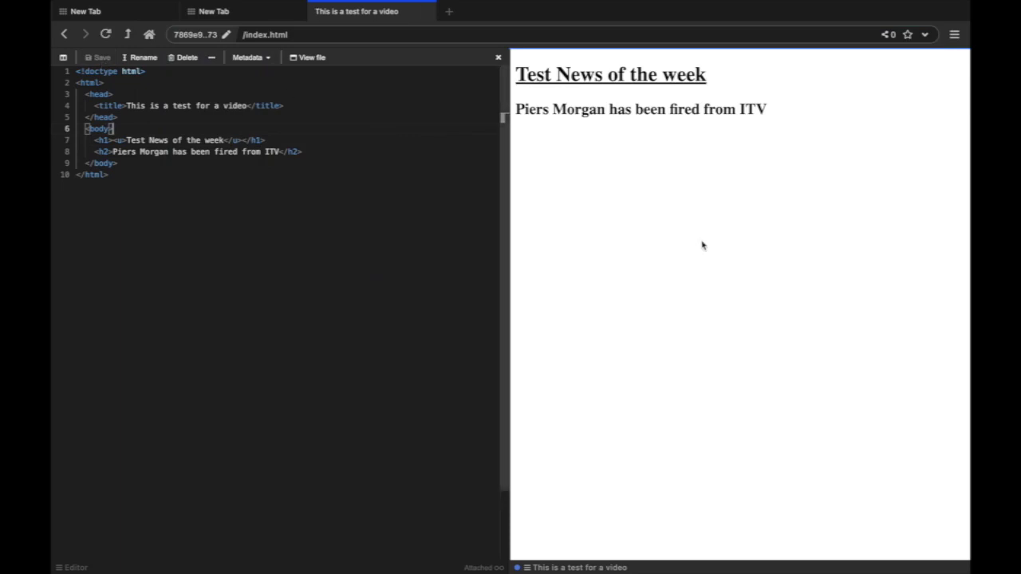
# - Select the underlined heading and the h2 line in the preview to check them
pyautogui.tripleClick(644, 77)
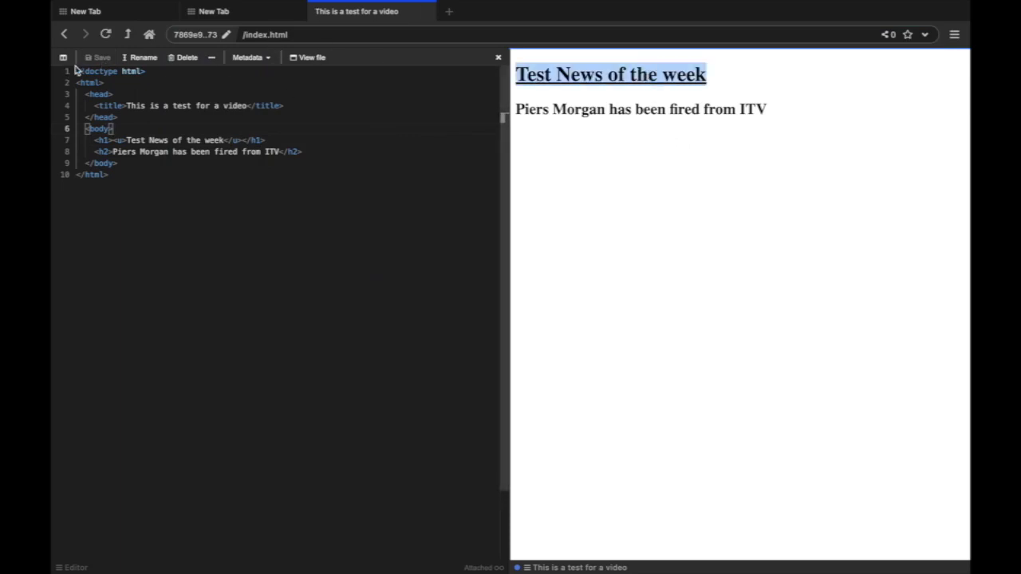
pyautogui.click(681, 132)
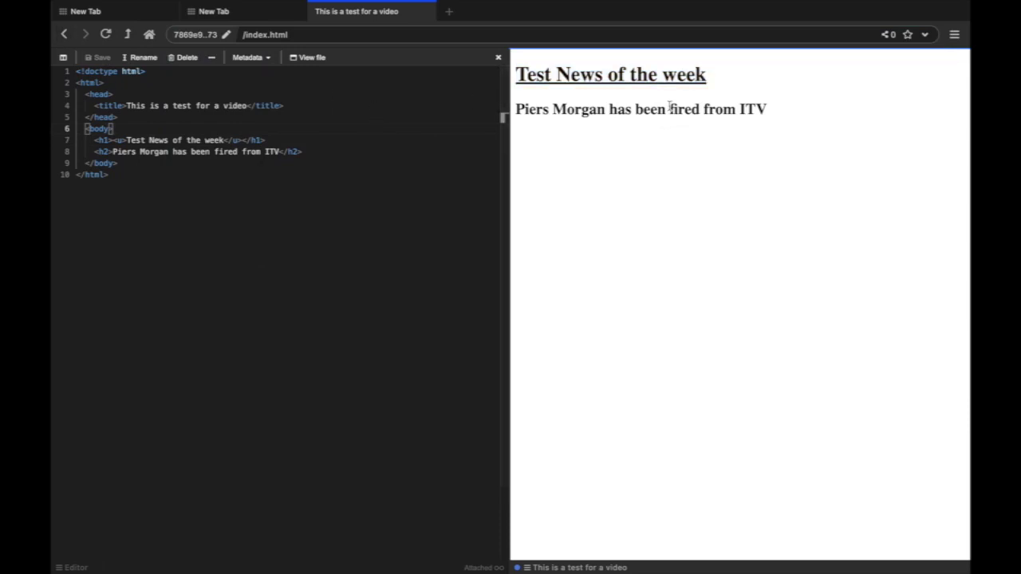
pyautogui.click(110, 152)
pyautogui.tripleClick(730, 111)
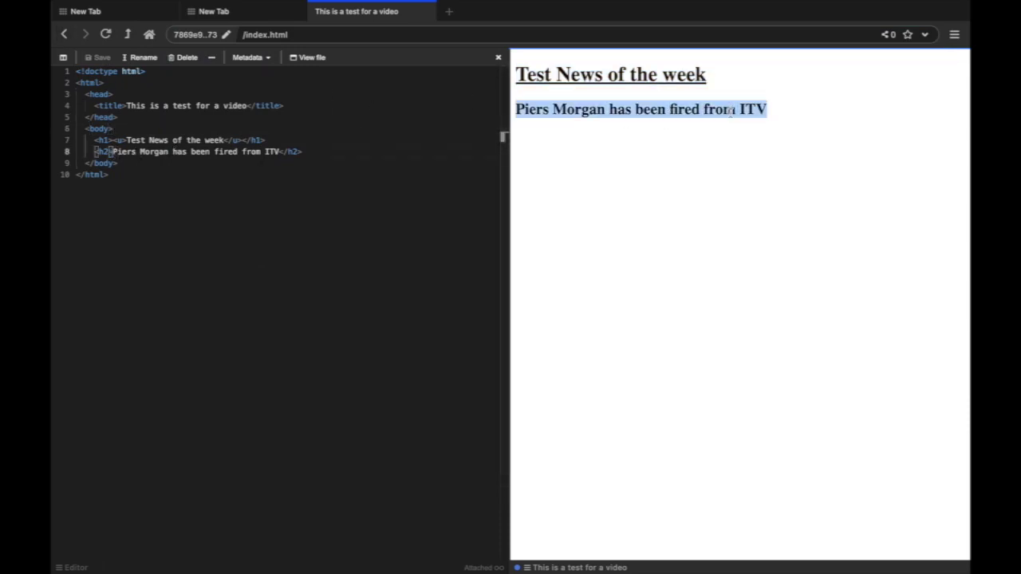
pyautogui.click(393, 151)
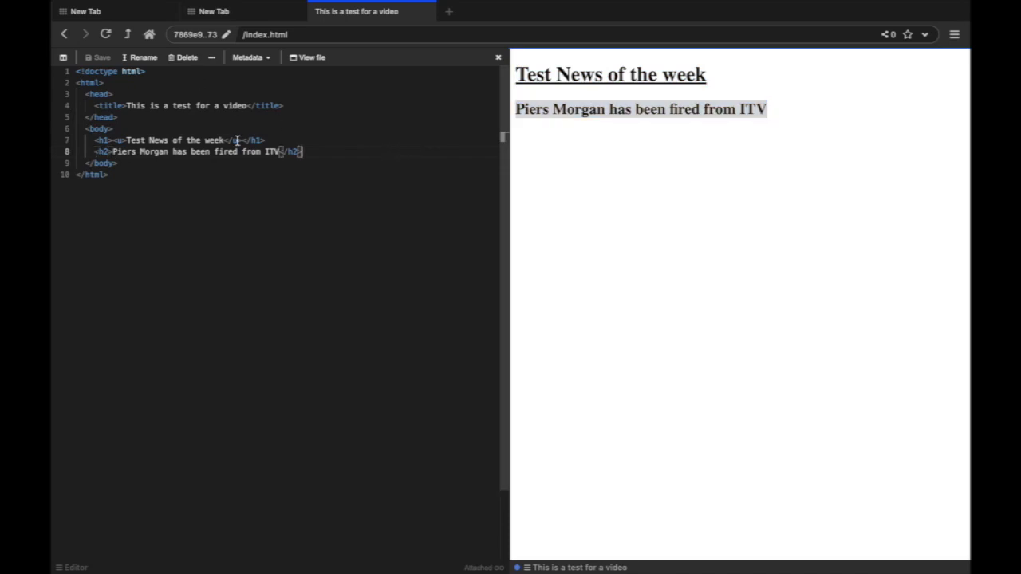
pyautogui.click(954, 34)
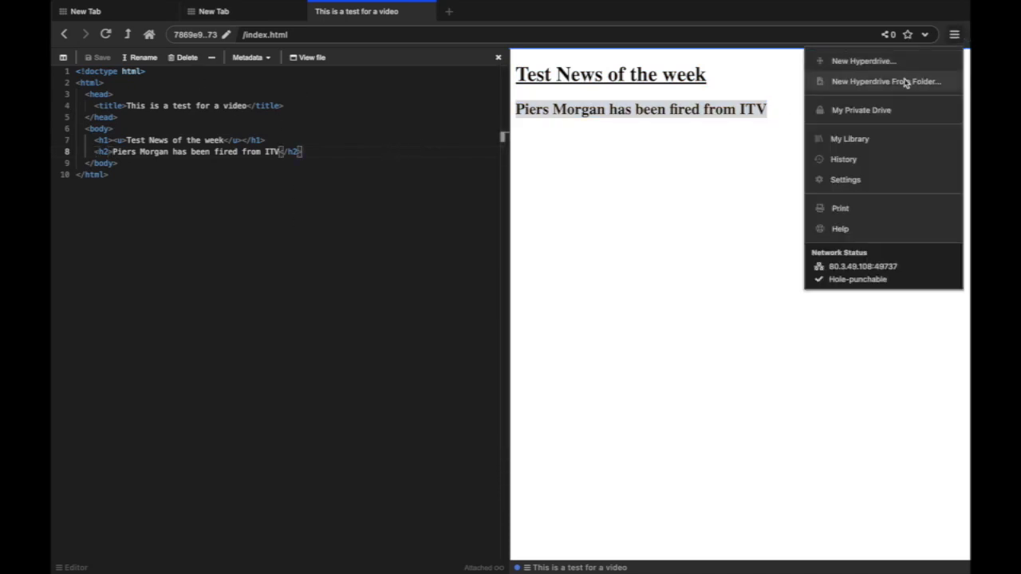
pyautogui.click(884, 110)
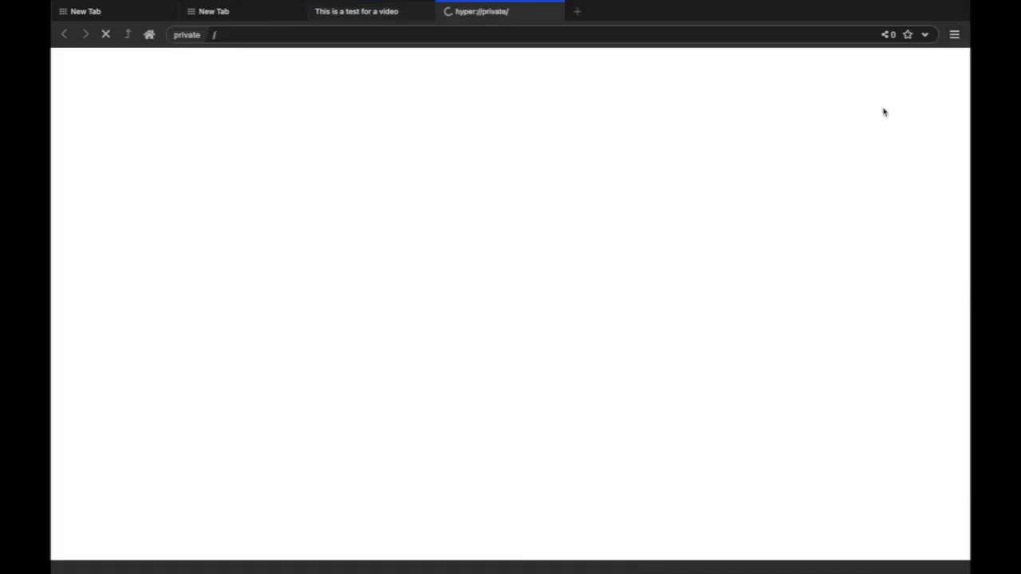
pyautogui.click(351, 13)
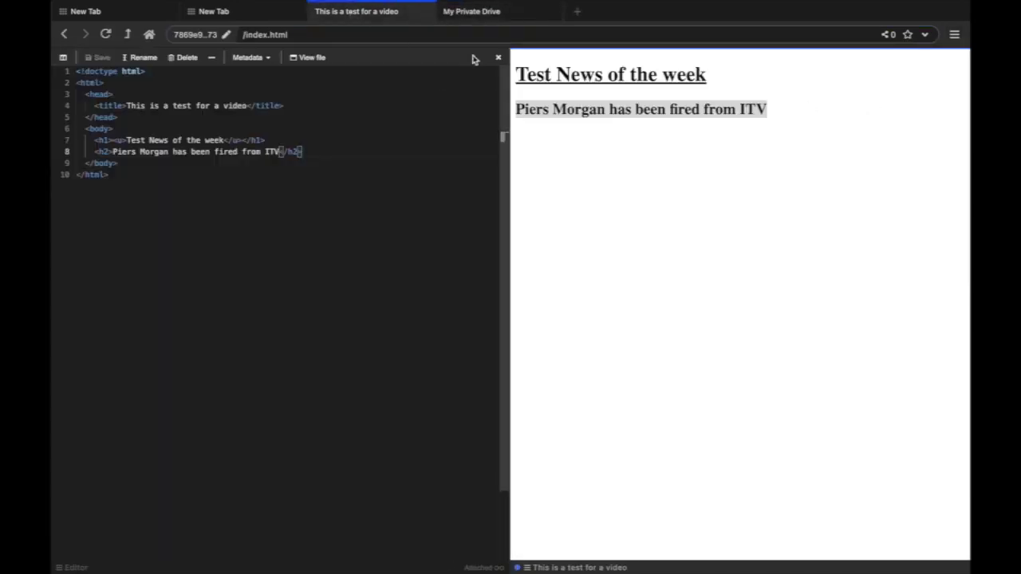
pyautogui.click(527, 36)
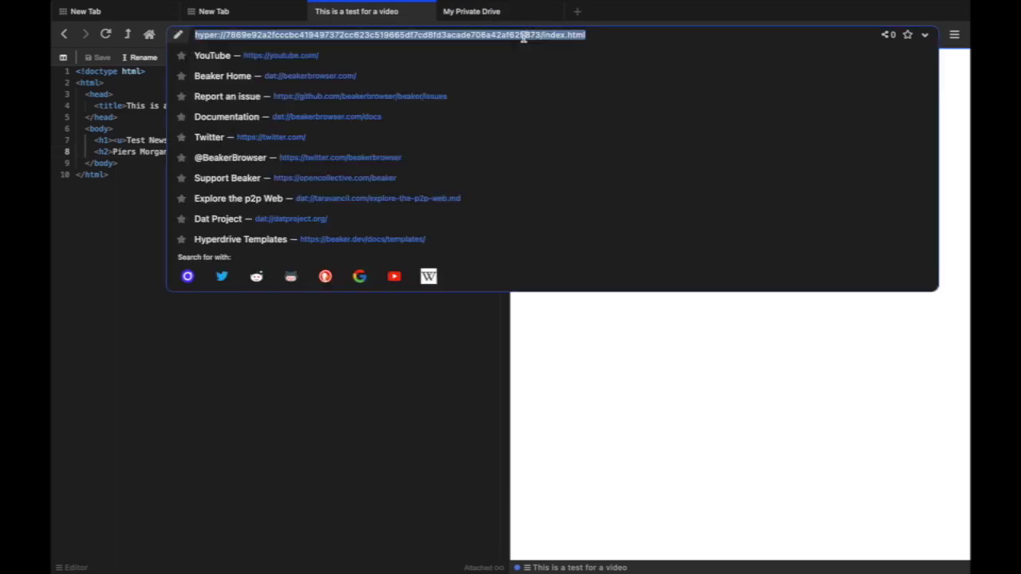
pyautogui.click(786, 374)
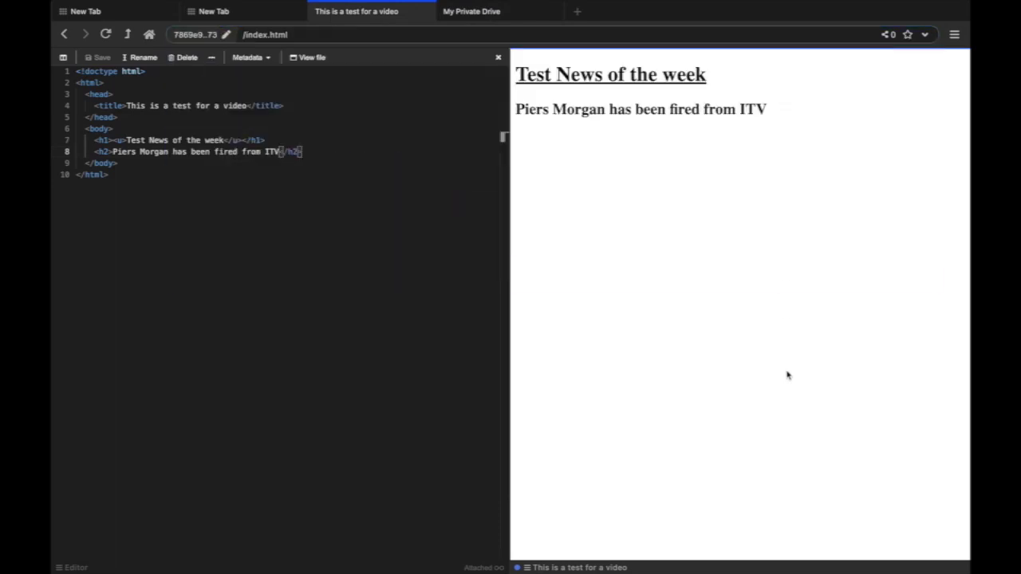
pyautogui.click(267, 57)
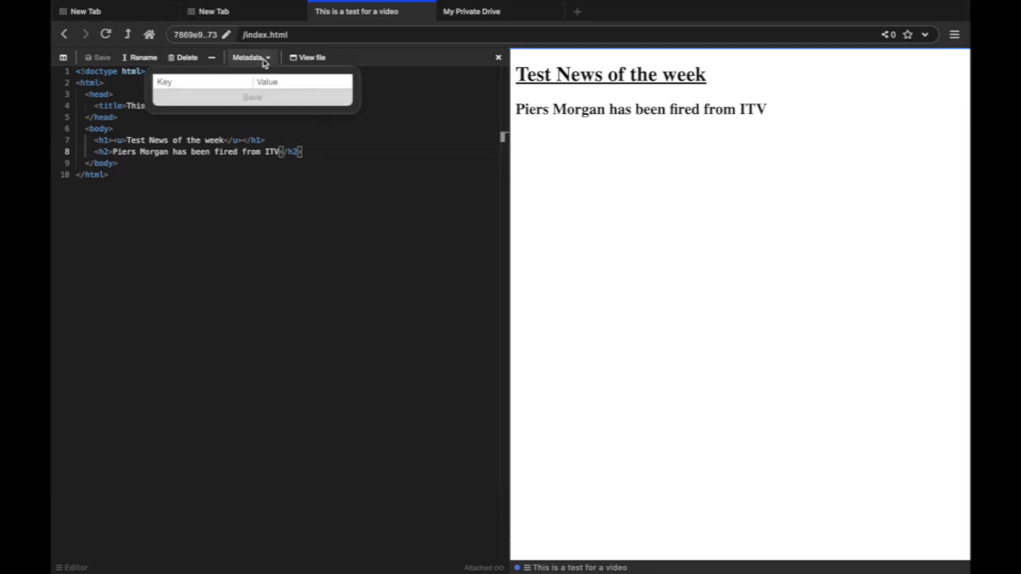
pyautogui.click(190, 82)
pyautogui.click(306, 88)
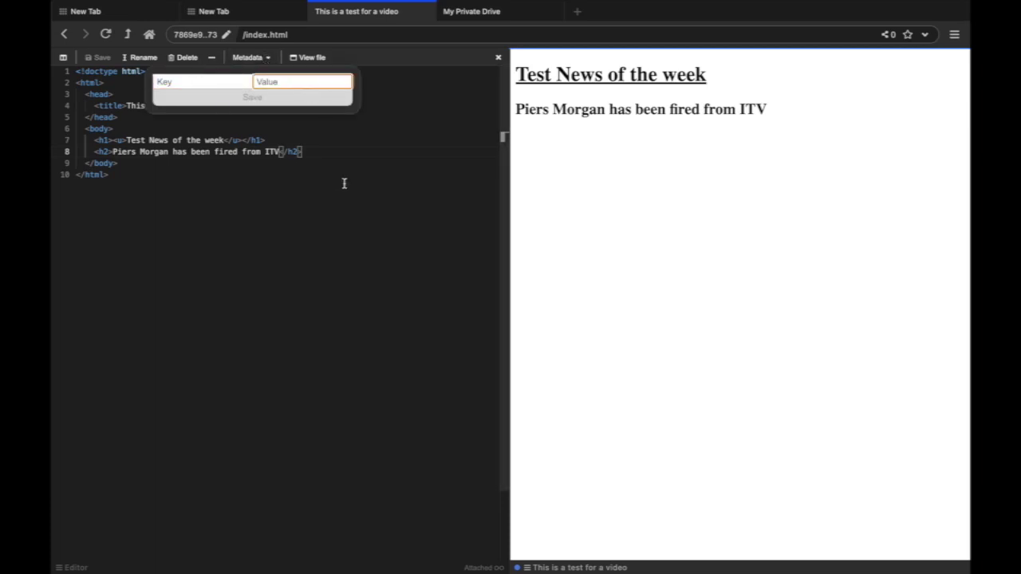
pyautogui.click(324, 217)
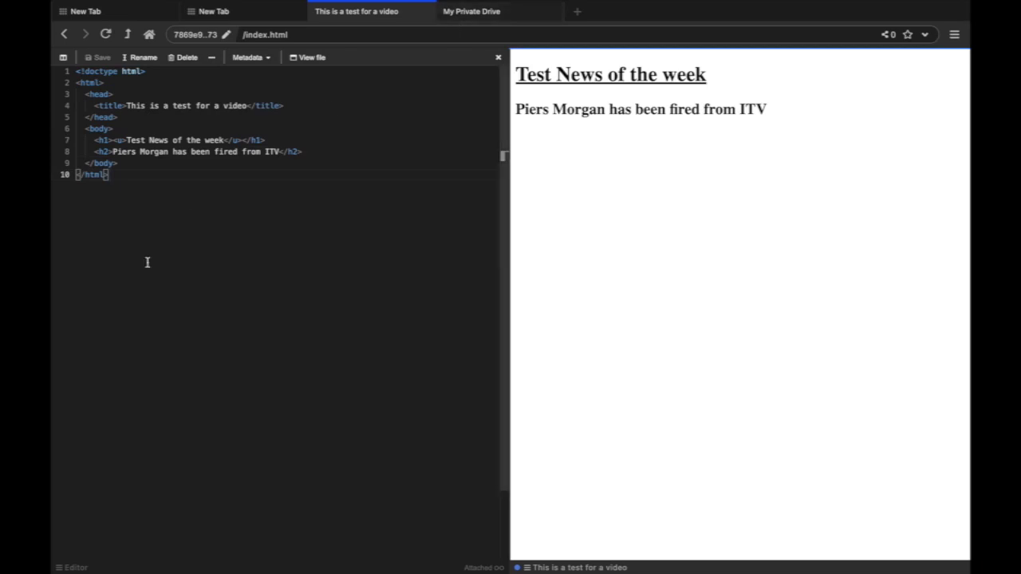
pyautogui.hotkey('ctrl', 'a')
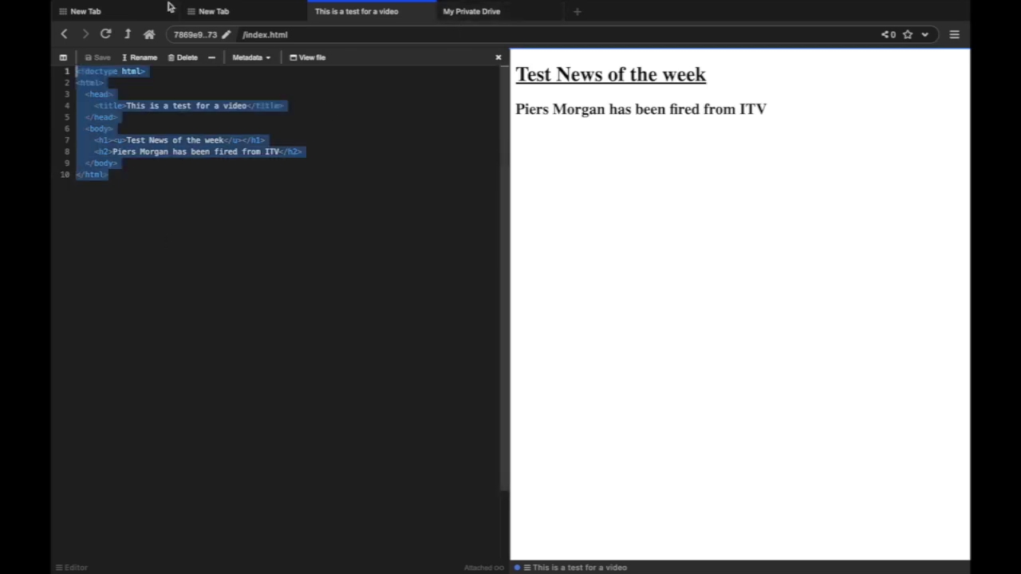
pyautogui.click(217, 221)
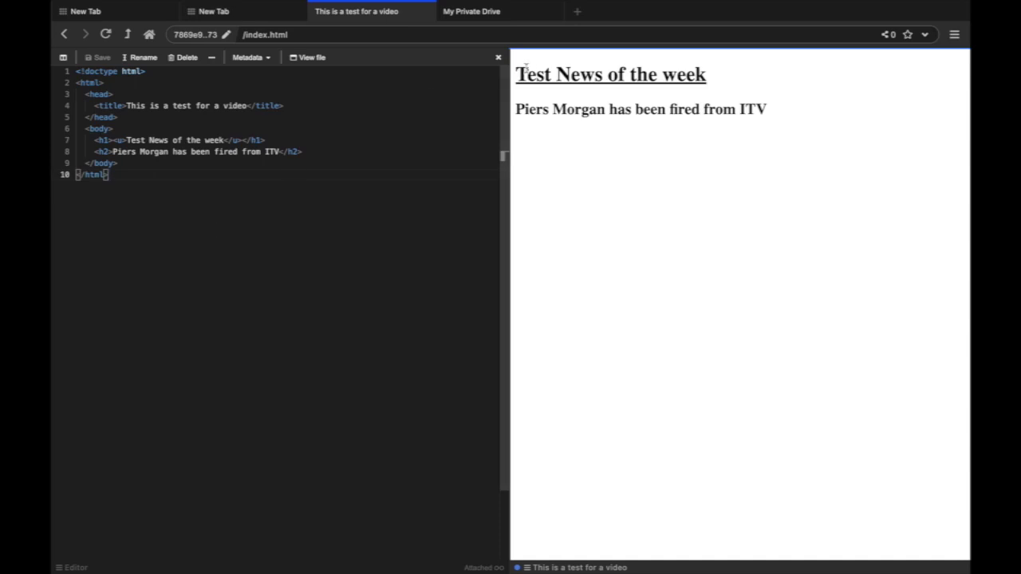
# - Search w3schools in a new tab, accept its cookies, scroll the site, then close the tab
pyautogui.click(578, 13)
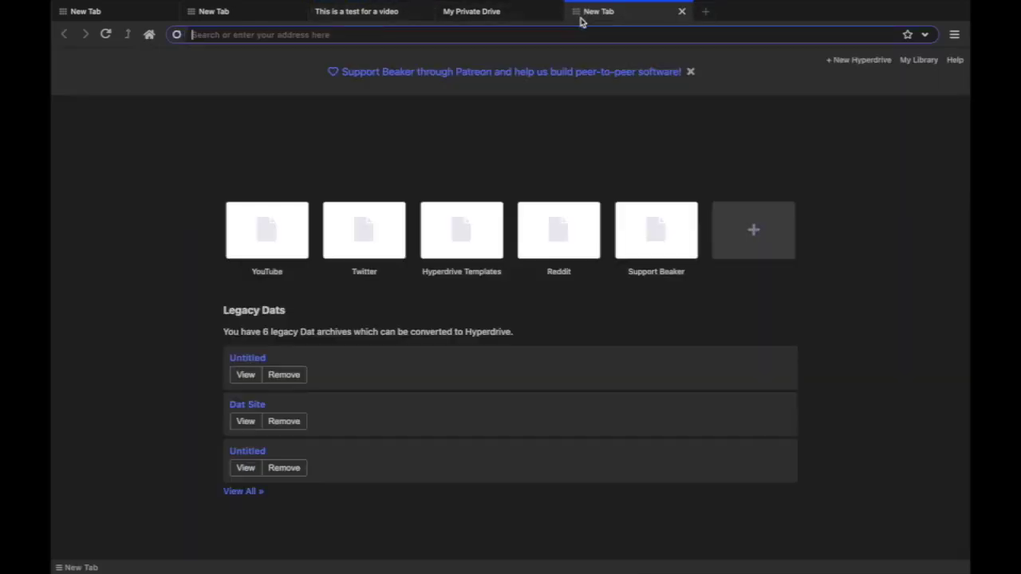
pyautogui.write('w3schools')
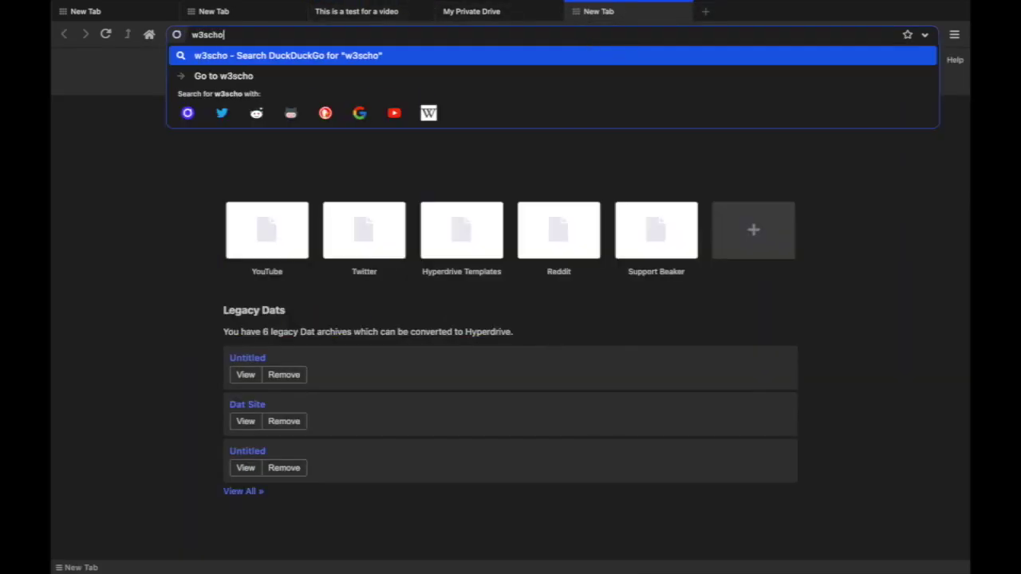
pyautogui.press('Return')
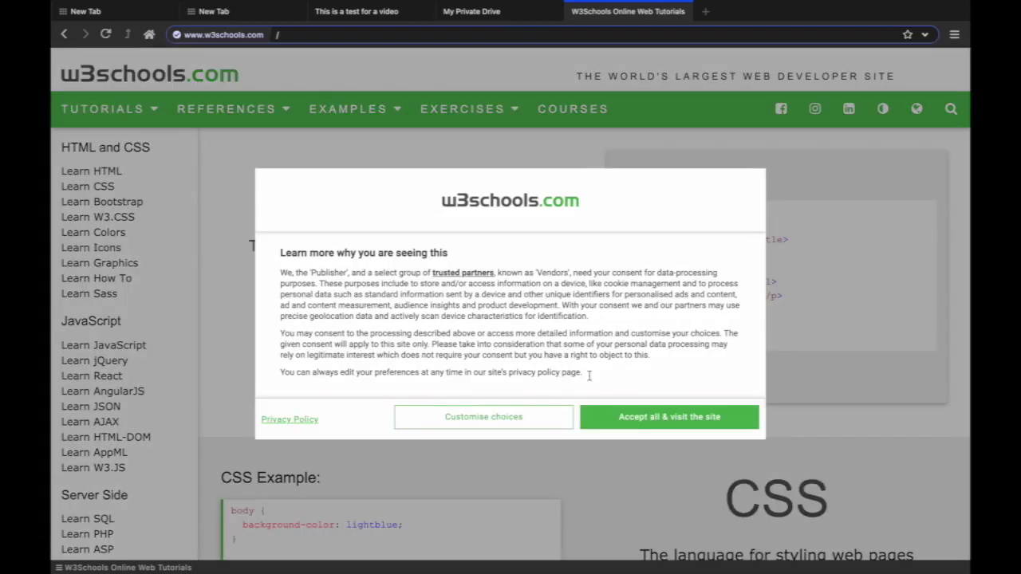
pyautogui.click(685, 418)
pyautogui.scroll(-4, 55, 204)
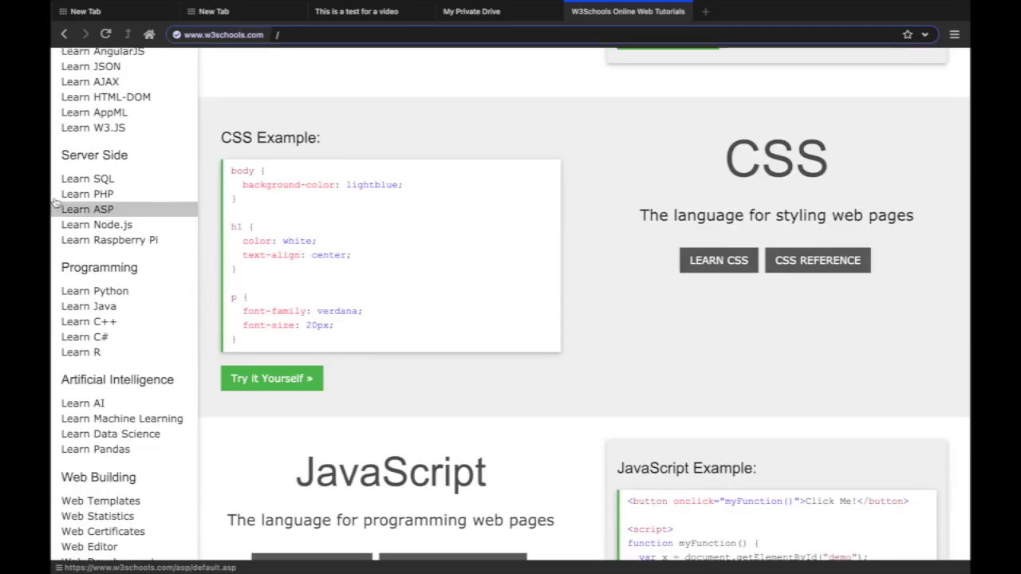
pyautogui.scroll(4, 54, 203)
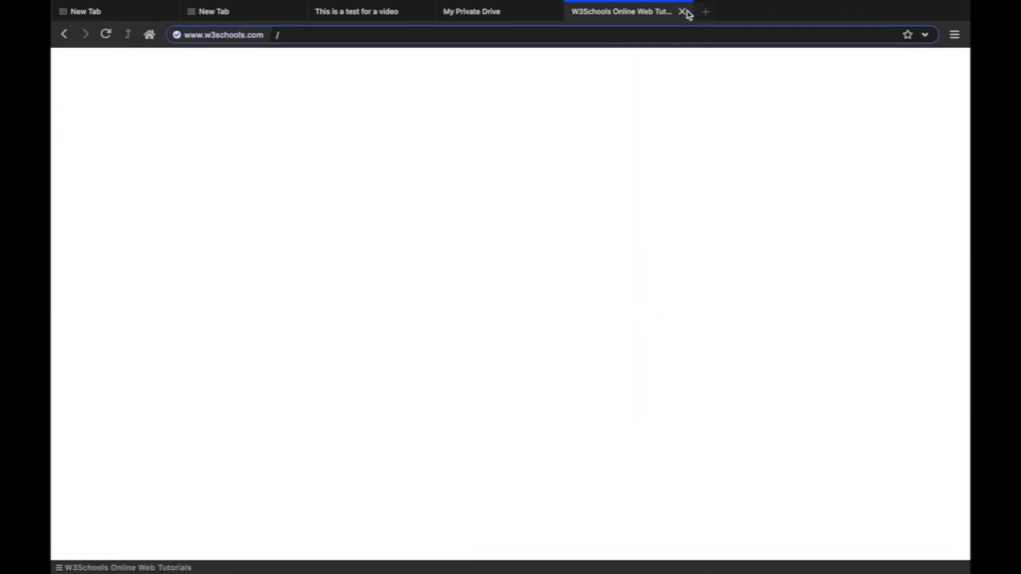
pyautogui.click(683, 12)
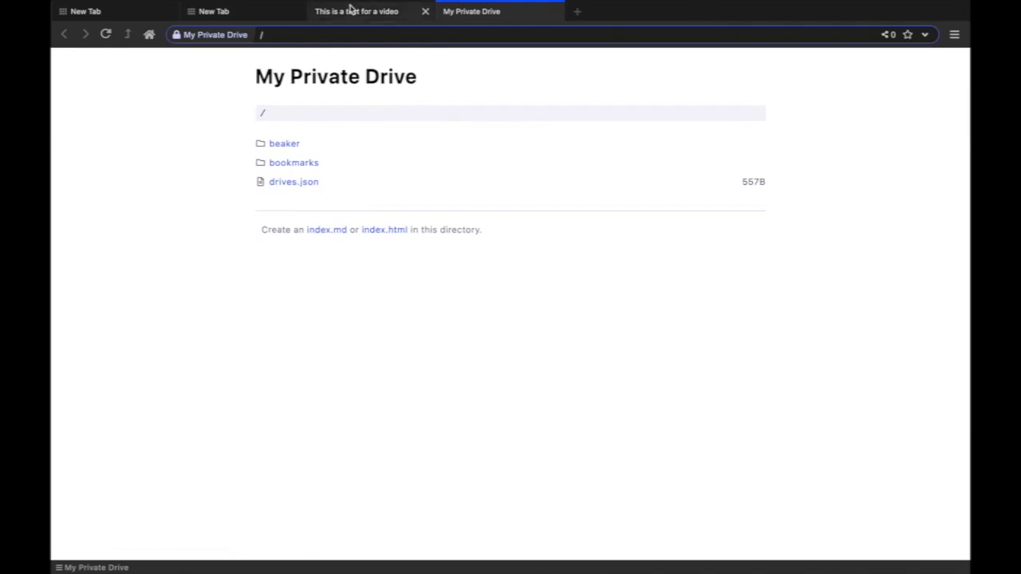
# - Switch between the test page and My Private Drive tabs, then open a fresh start-page tab
pyautogui.click(350, 9)
pyautogui.click(496, 14)
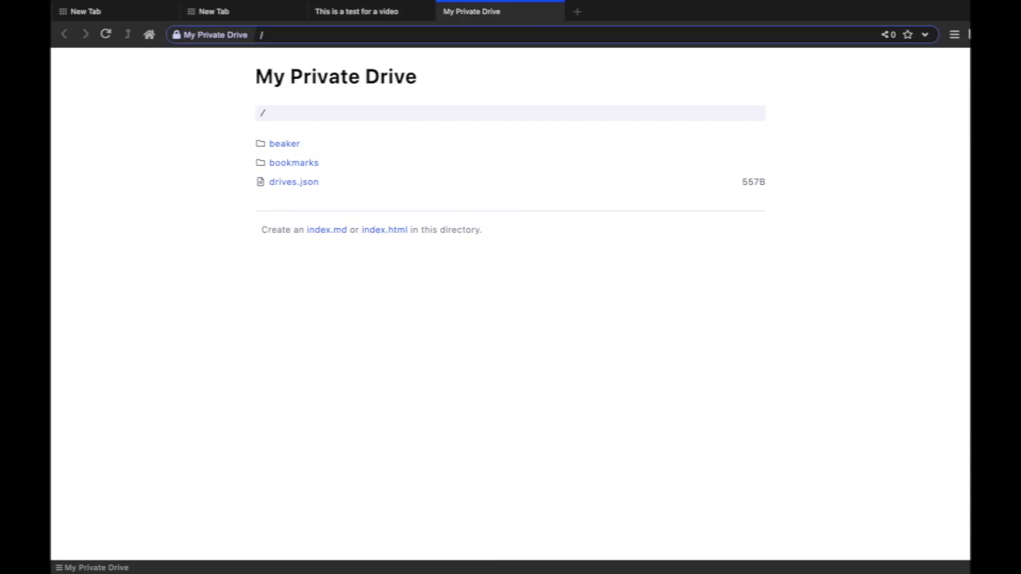
pyautogui.click(953, 34)
pyautogui.click(679, 252)
pyautogui.click(398, 36)
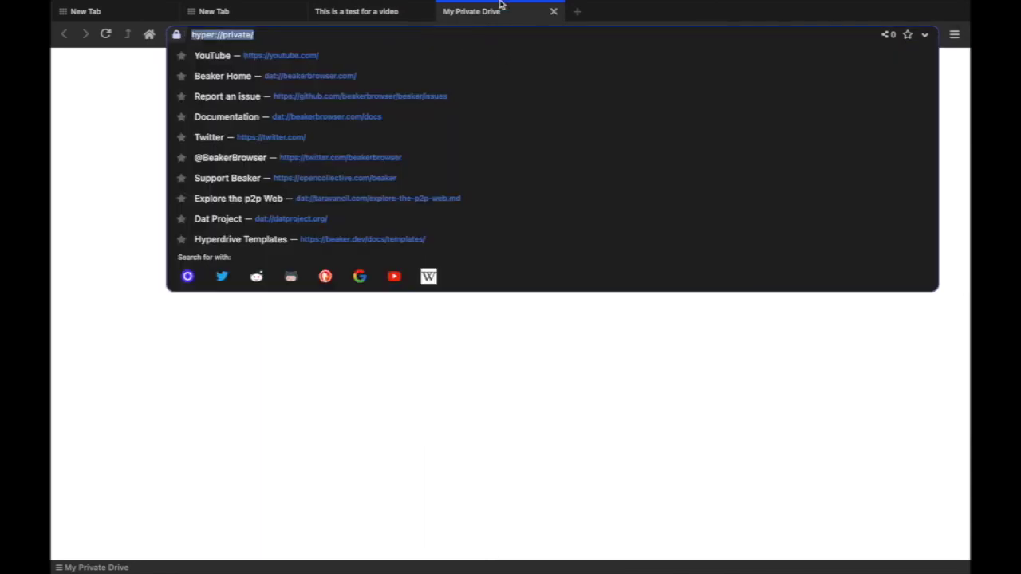
pyautogui.click(109, 271)
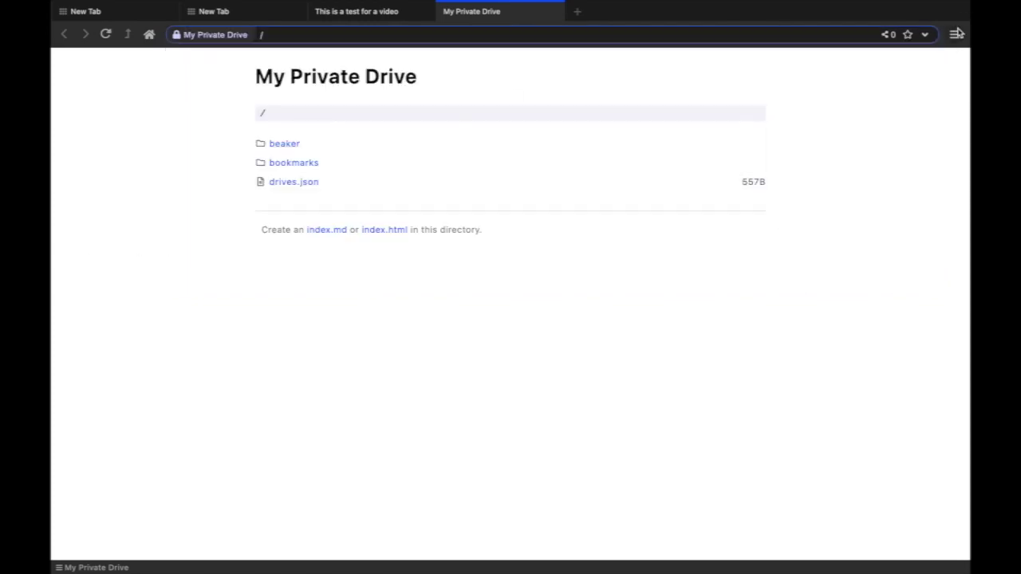
pyautogui.click(956, 34)
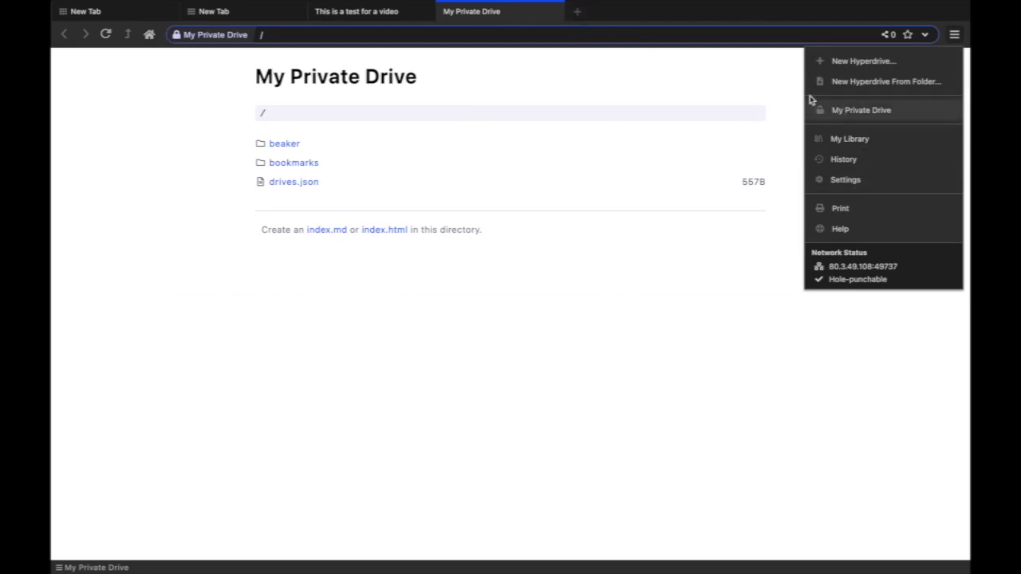
pyautogui.click(575, 13)
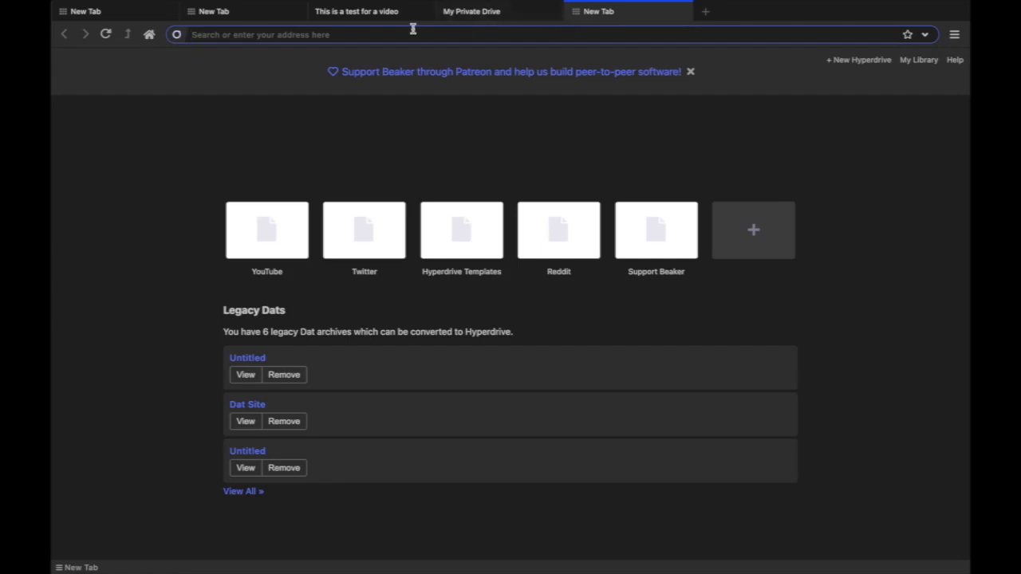
# - In Settings, choose Google under Search Settings as the default search engine
pyautogui.rightClick(595, 20)
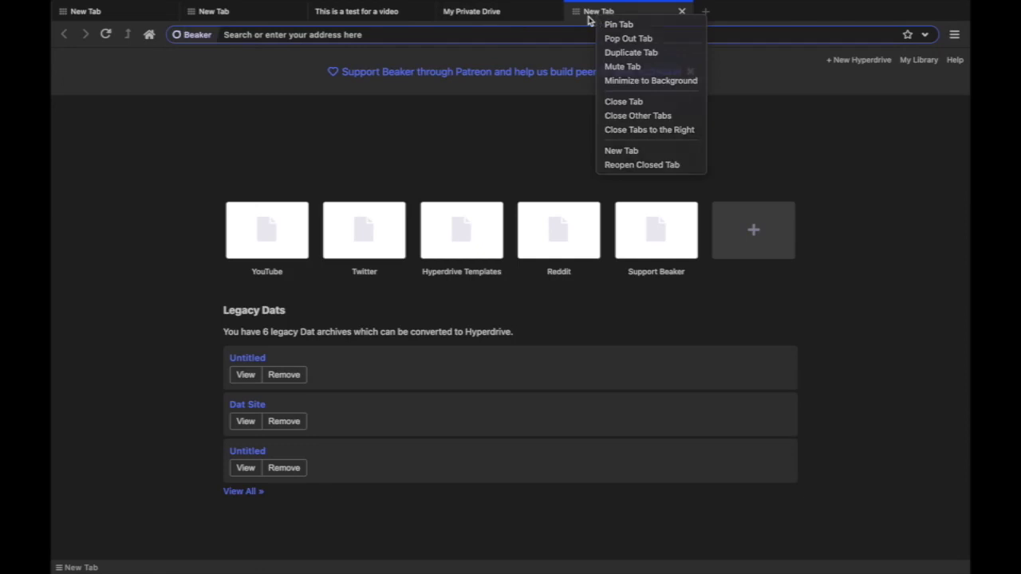
pyautogui.press('Escape')
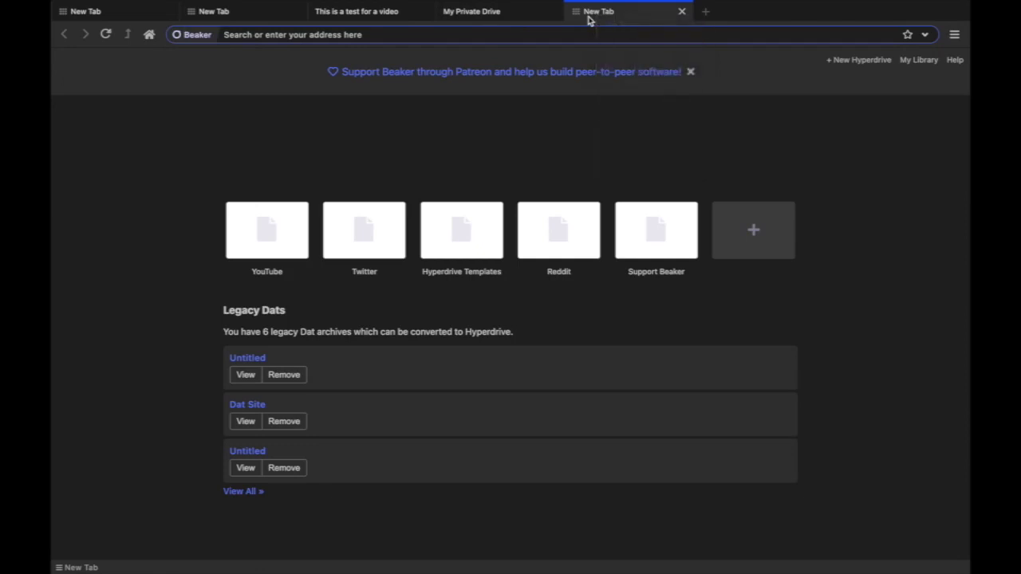
pyautogui.click(367, 13)
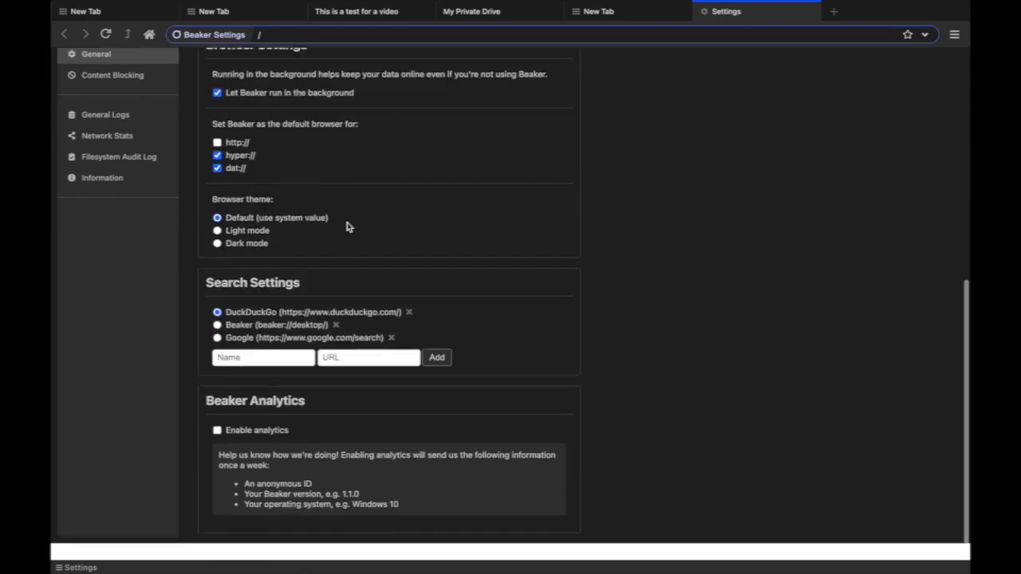
pyautogui.scroll(5, 347, 227)
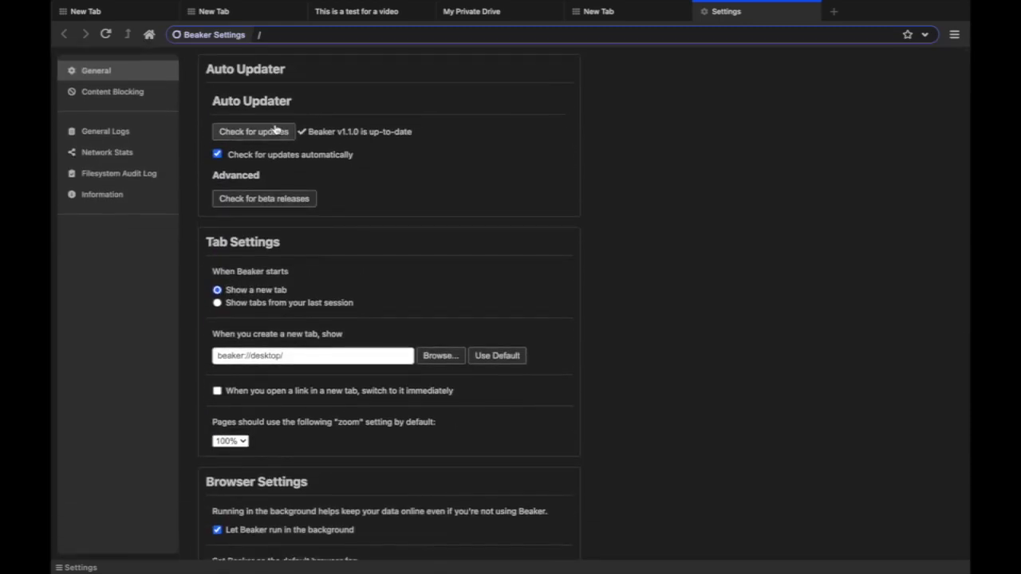
pyautogui.scroll(-4, 277, 147)
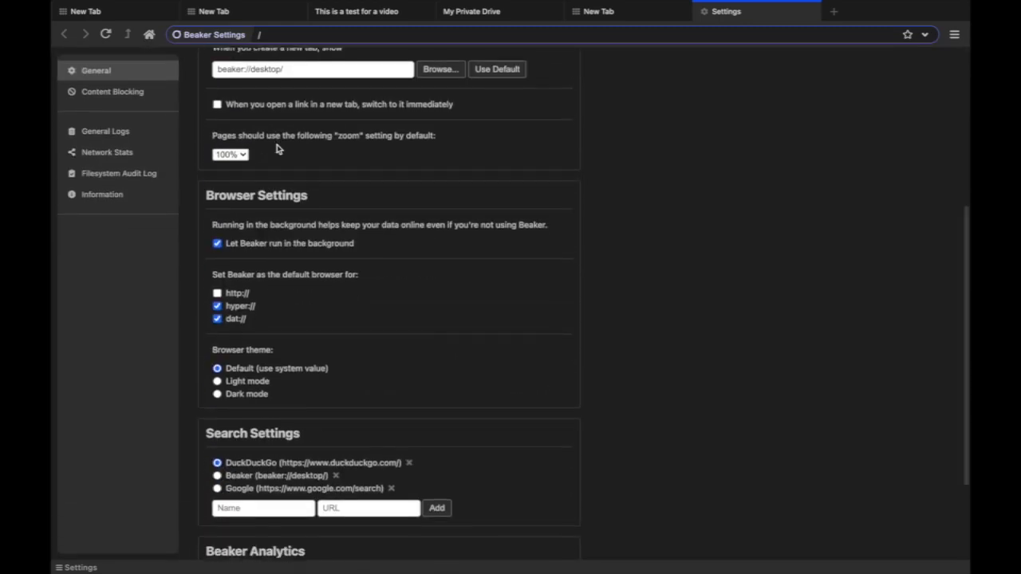
pyautogui.scroll(-2, 276, 144)
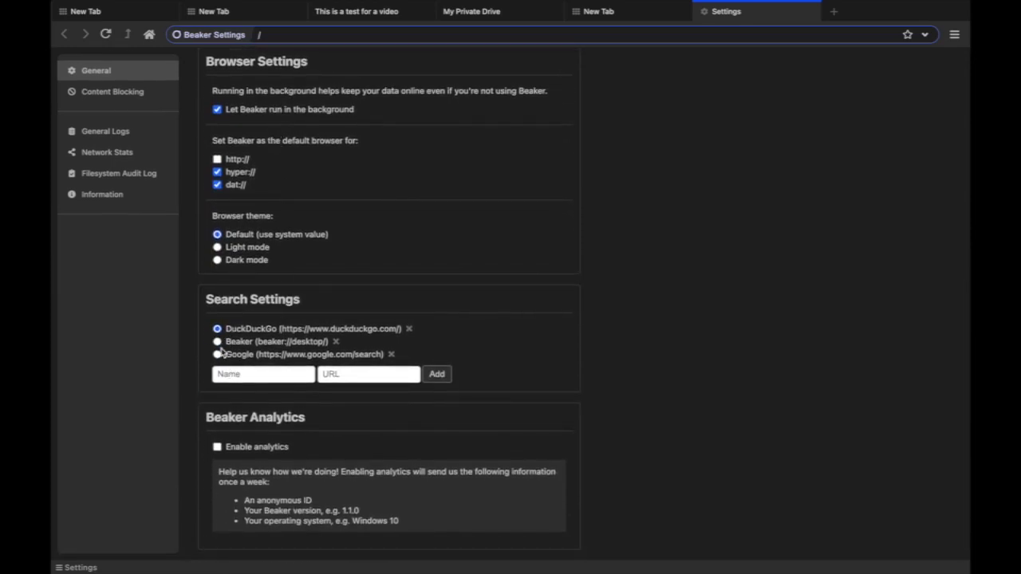
pyautogui.click(217, 355)
# - Check for Beaker updates and select the resulting [object Object] error text
pyautogui.scroll(5, 299, 318)
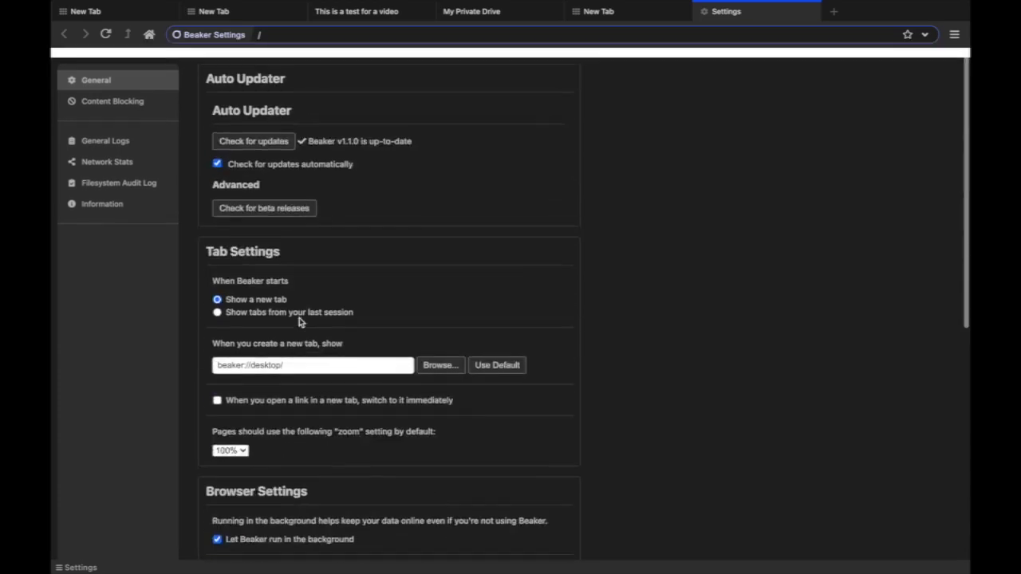
pyautogui.click(285, 134)
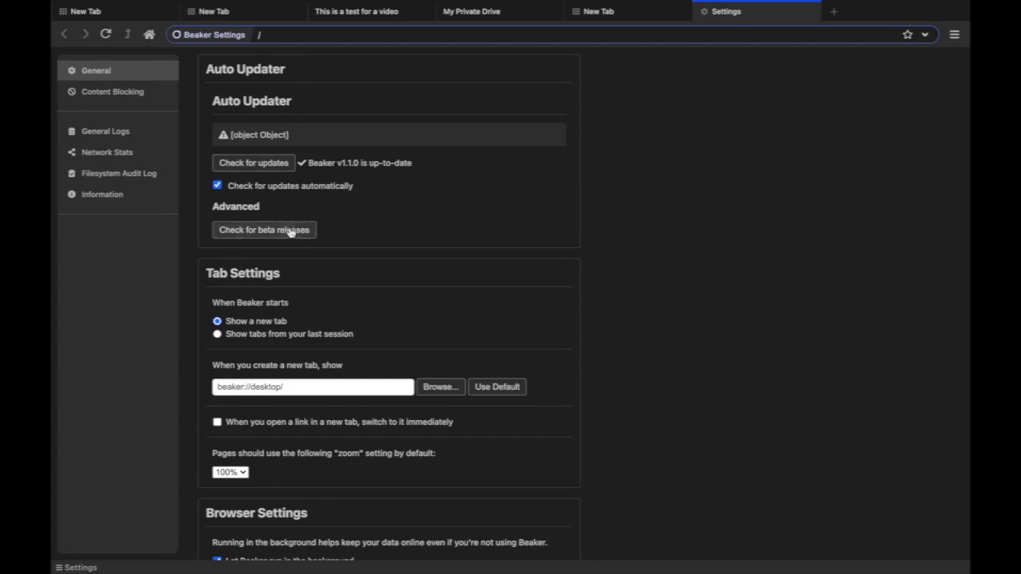
pyautogui.tripleClick(287, 132)
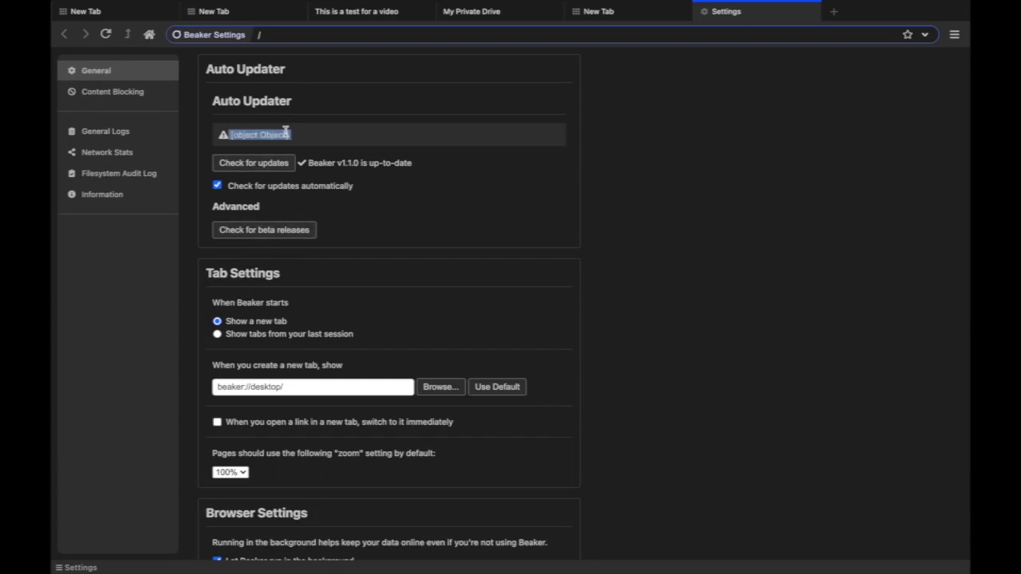
pyautogui.click(336, 143)
pyautogui.tripleClick(331, 132)
# - Enable the EasyPrivacy and Fanboy's Social Blocking filter lists, then return to General settings
pyautogui.click(111, 94)
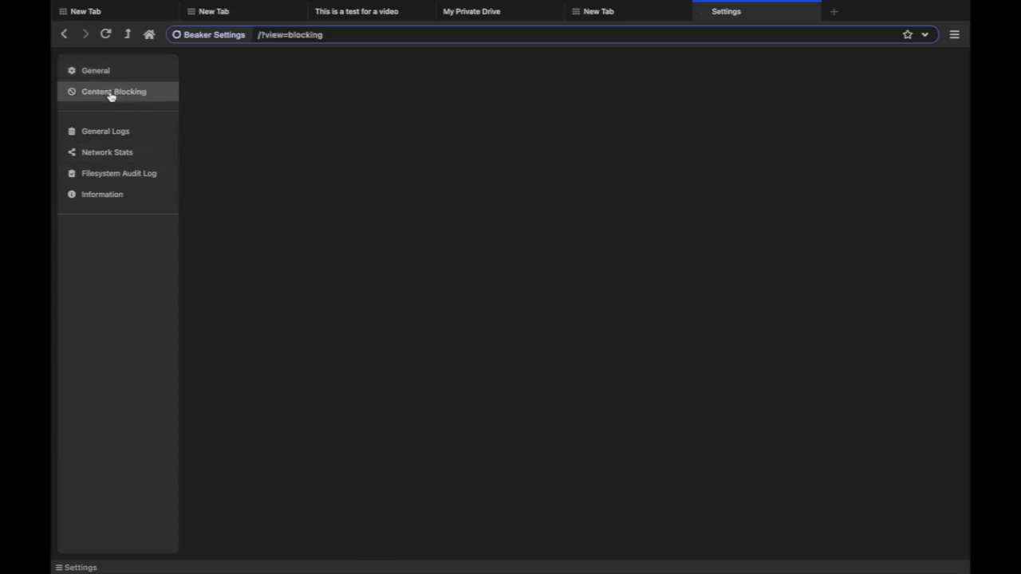
pyautogui.click(229, 115)
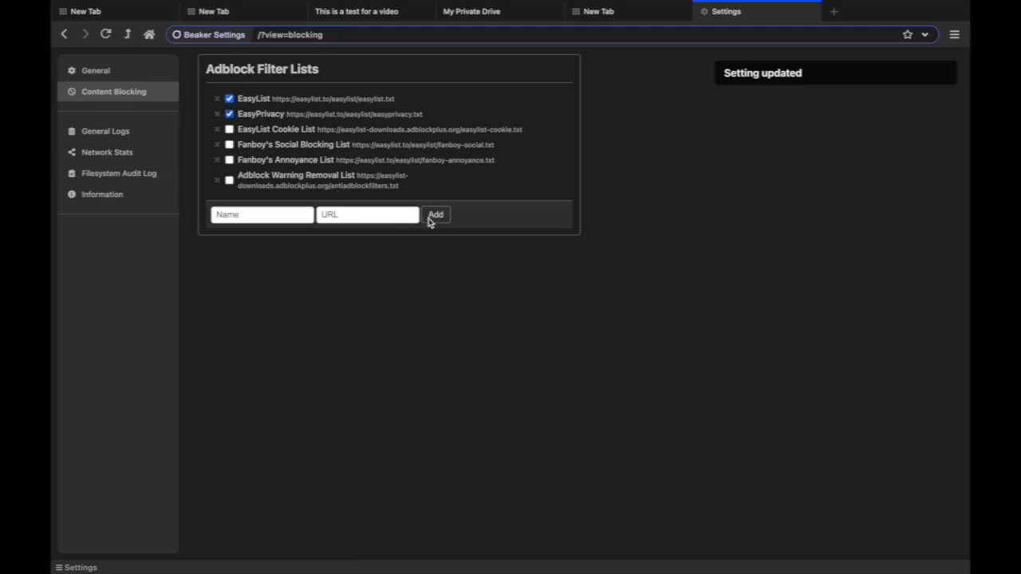
pyautogui.click(96, 70)
pyautogui.click(130, 91)
pyautogui.click(229, 144)
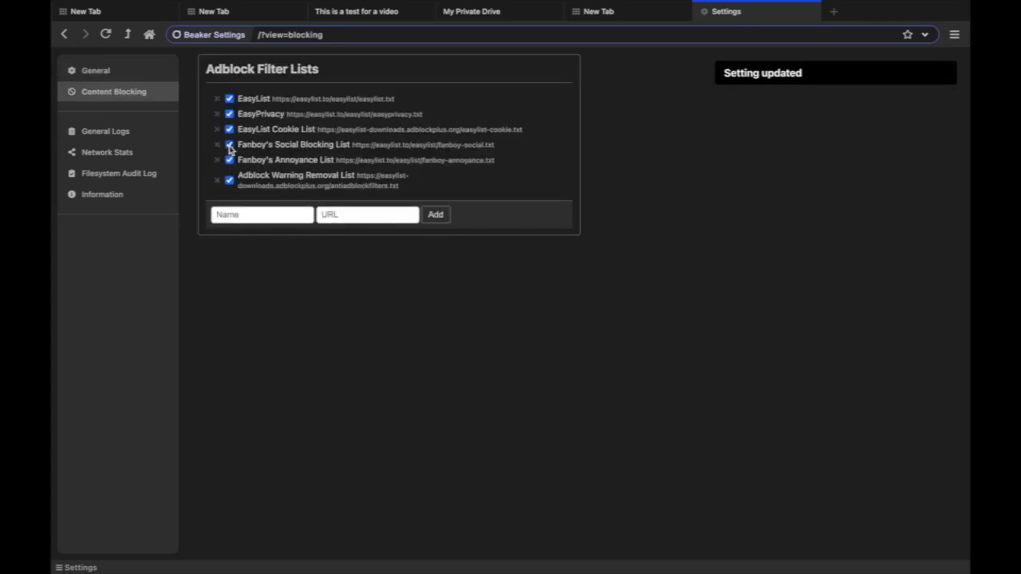
pyautogui.click(102, 74)
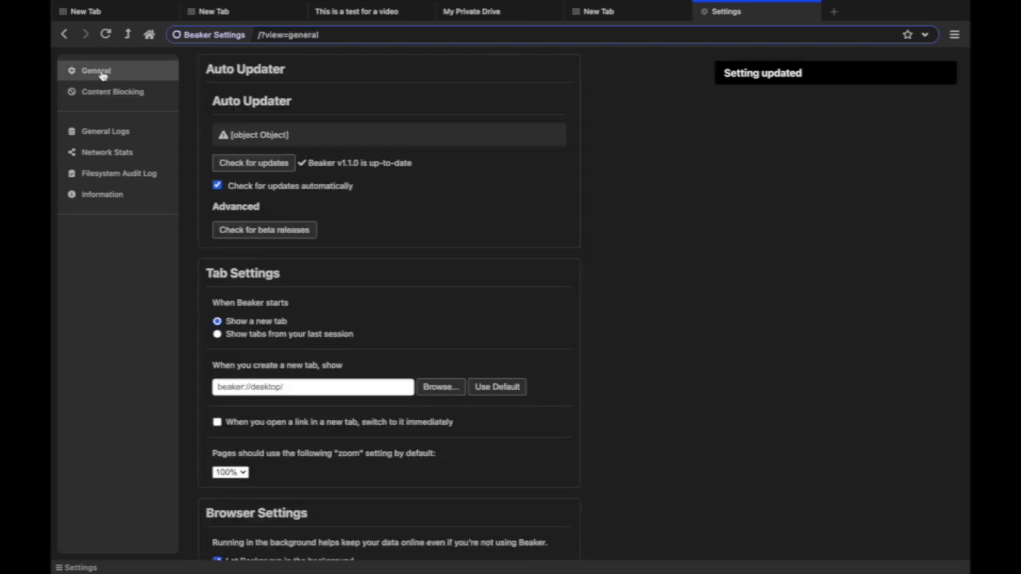
pyautogui.click(611, 10)
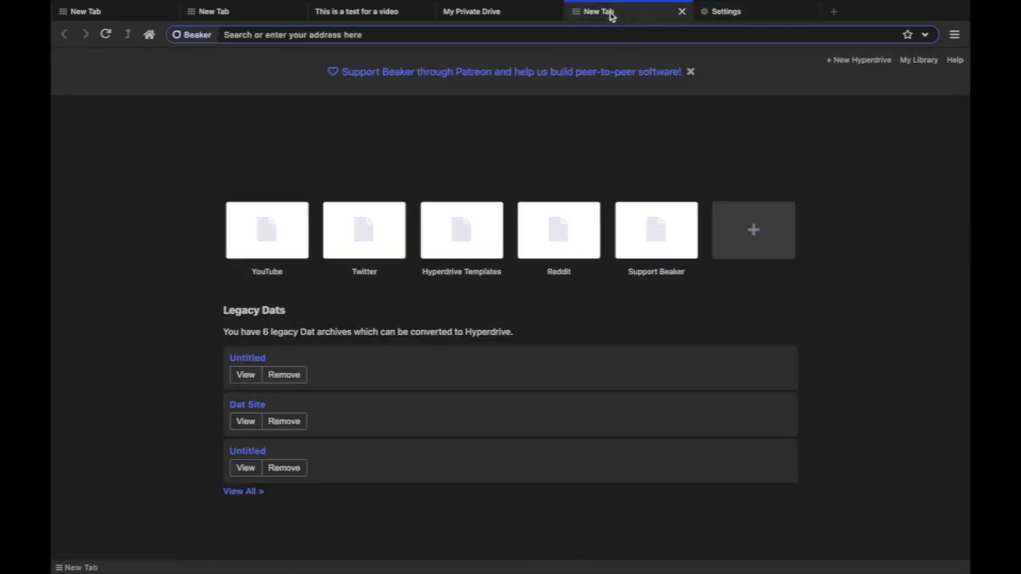
# - Open YouTube from the bookmark suggestions, then bring up the address suggestions again
pyautogui.click(526, 35)
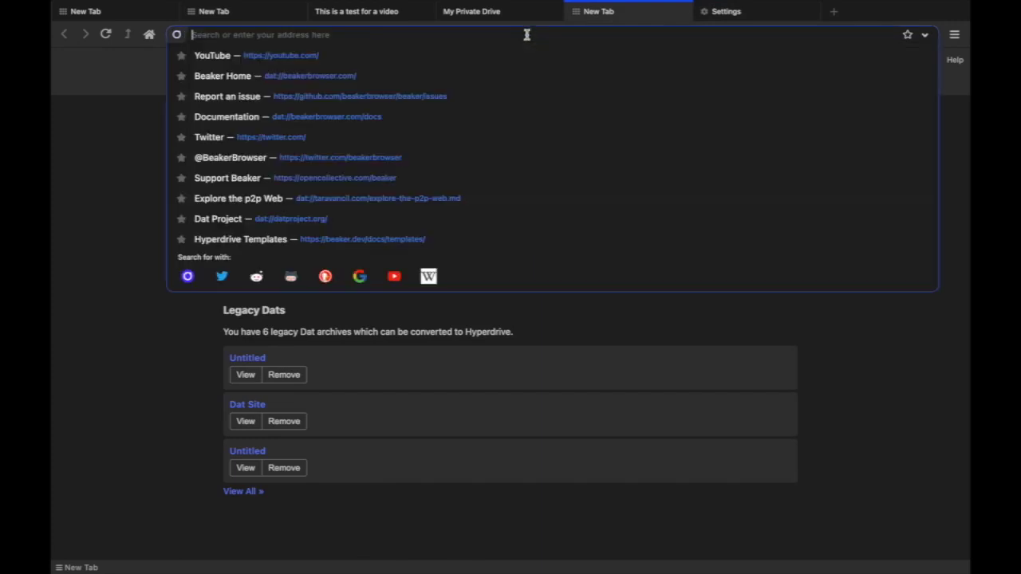
pyautogui.click(461, 57)
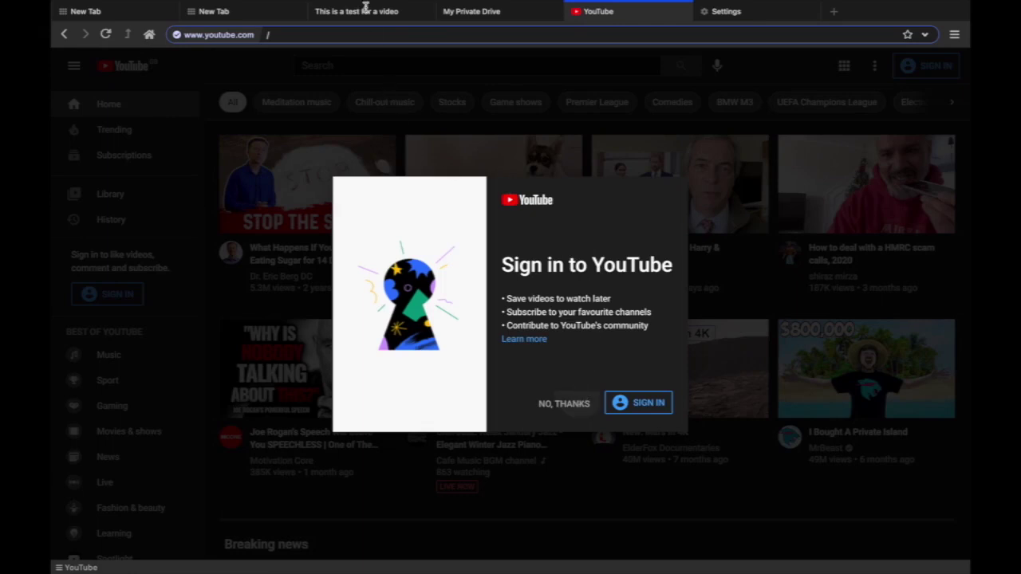
pyautogui.click(399, 36)
pyautogui.click(441, 36)
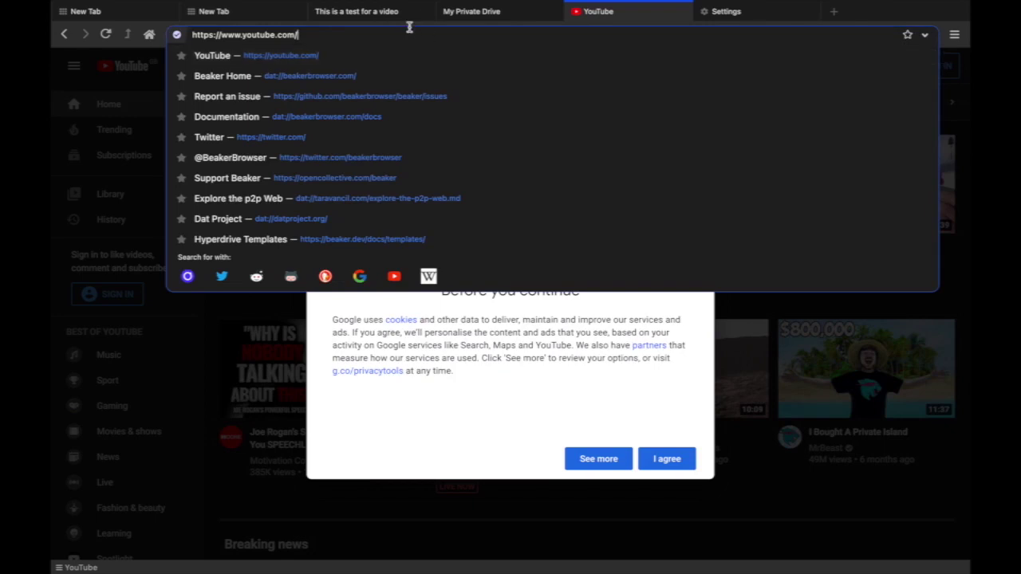
# - Search 'sandro linux', scroll Sandro Linux's Official Website, then glance at the test-video tab
pyautogui.hotkey('ctrl', 'a')
pyautogui.write('sandro lin')
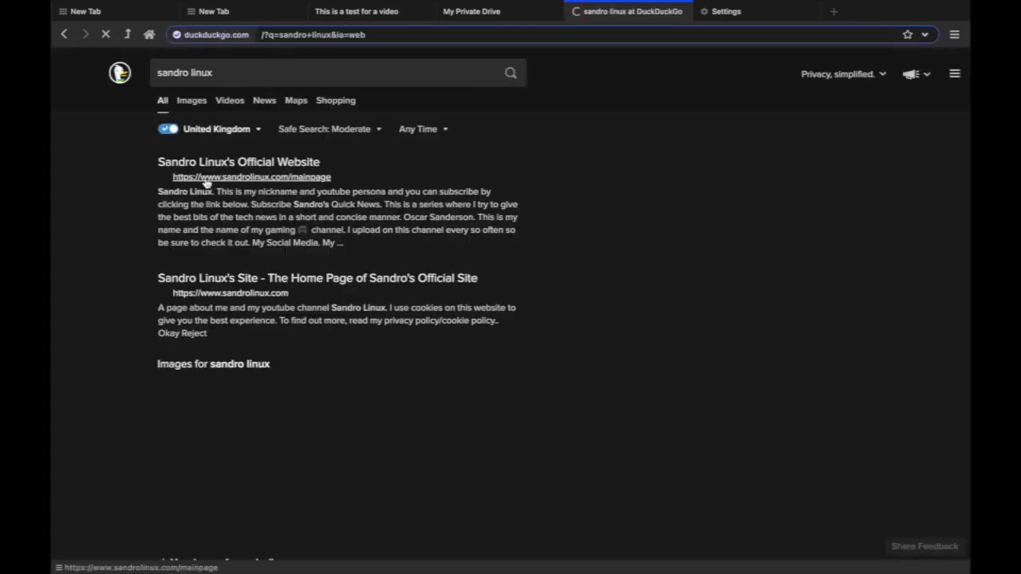
pyautogui.scroll(-3, 205, 167)
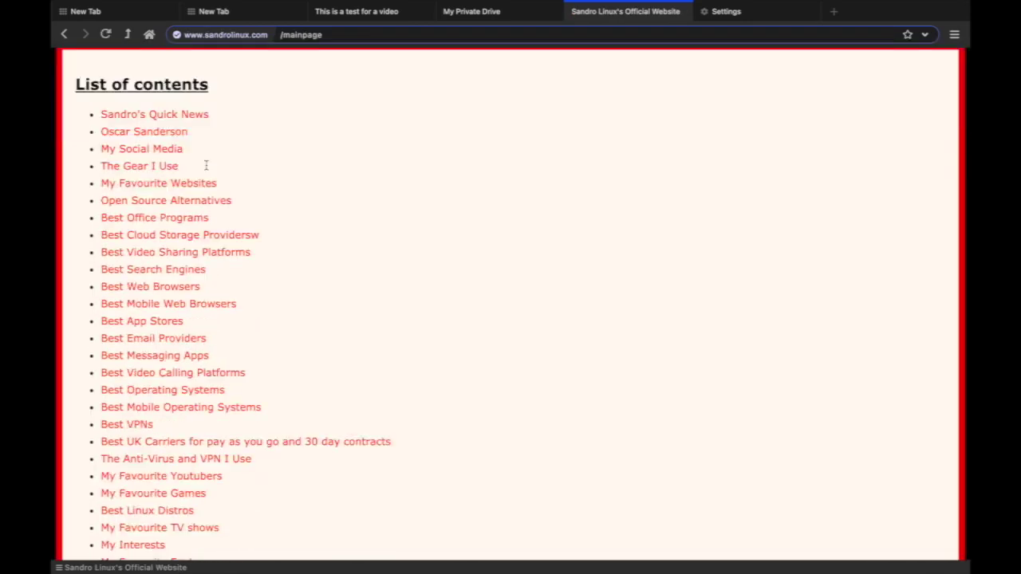
pyautogui.scroll(-10, 206, 169)
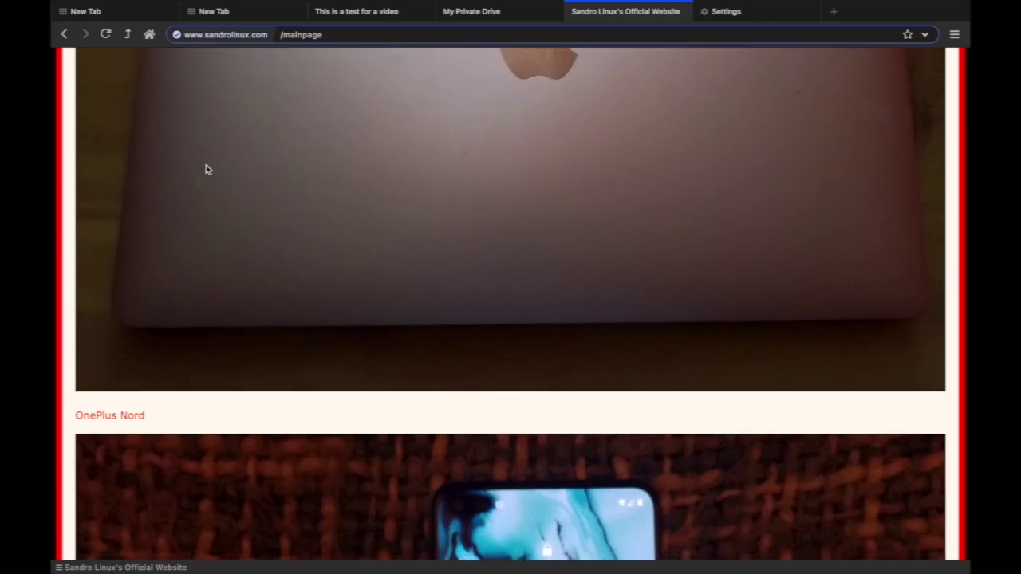
pyautogui.scroll(-5, 206, 169)
pyautogui.scroll(15, 205, 168)
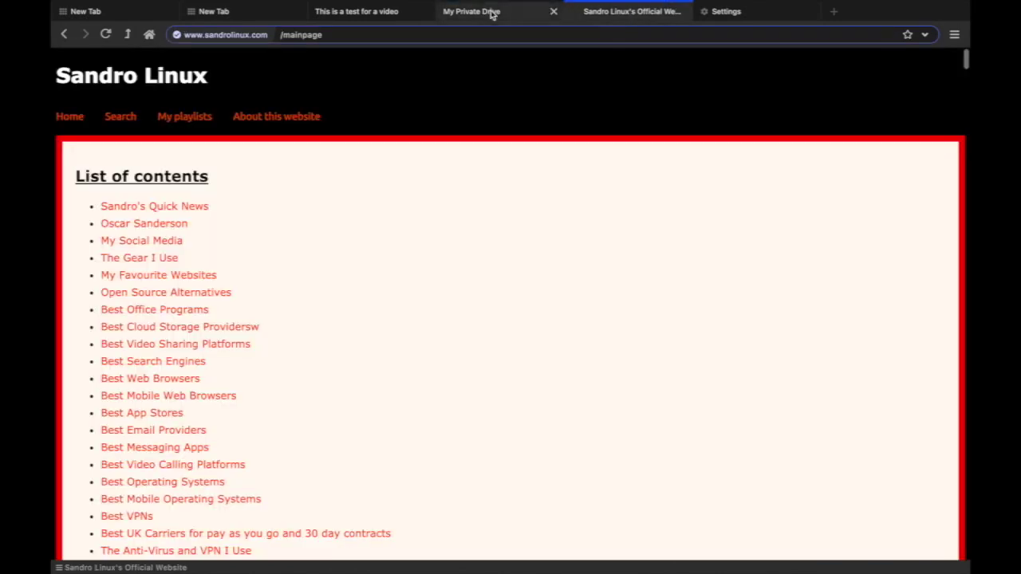
pyautogui.scroll(1, 576, 234)
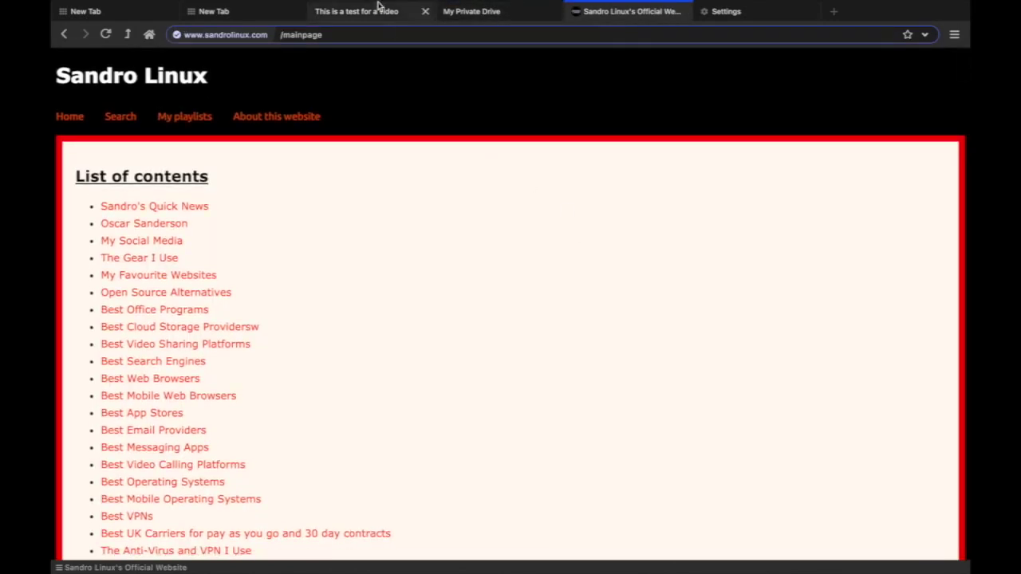
pyautogui.moveTo(378, 4)
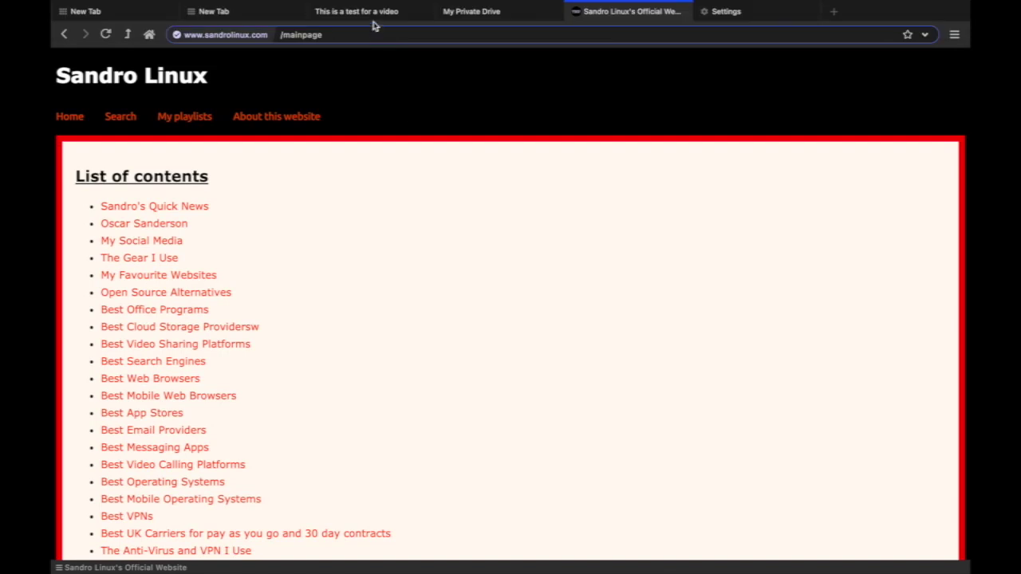
pyautogui.click(373, 15)
# - Switch between the Sandro Linux, test-video editor and My Private Drive tabs
pyautogui.click(634, 16)
pyautogui.click(375, 19)
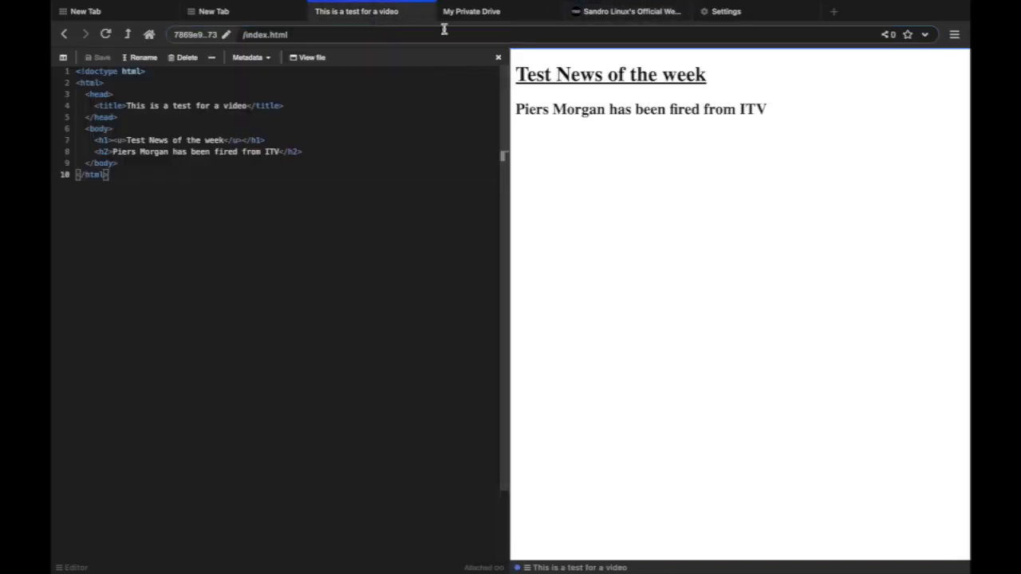
pyautogui.click(517, 13)
# - Open My Private Drive from the main menu, then the Sandro Linux hyperdrive via My Library
pyautogui.click(954, 35)
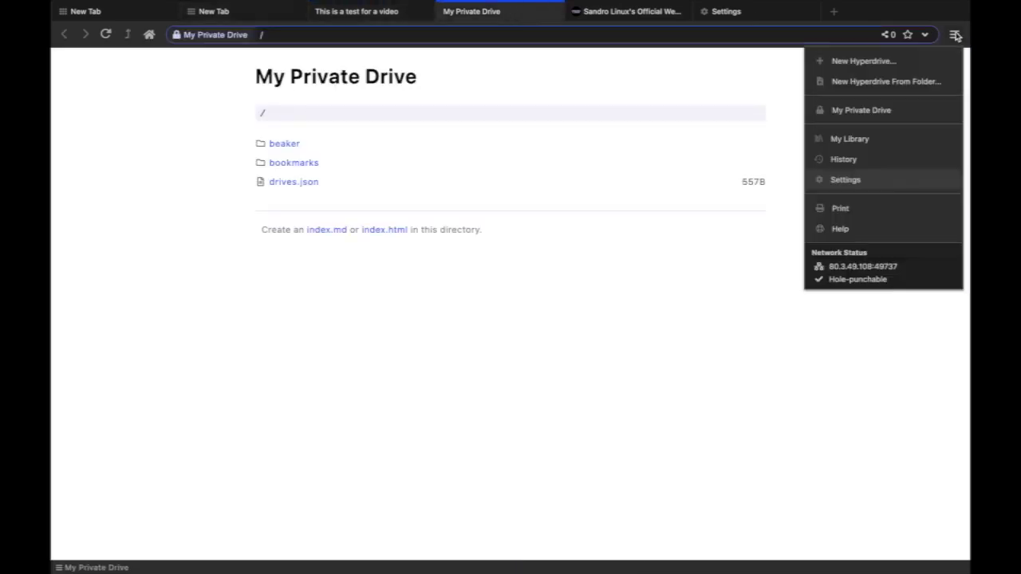
pyautogui.click(880, 110)
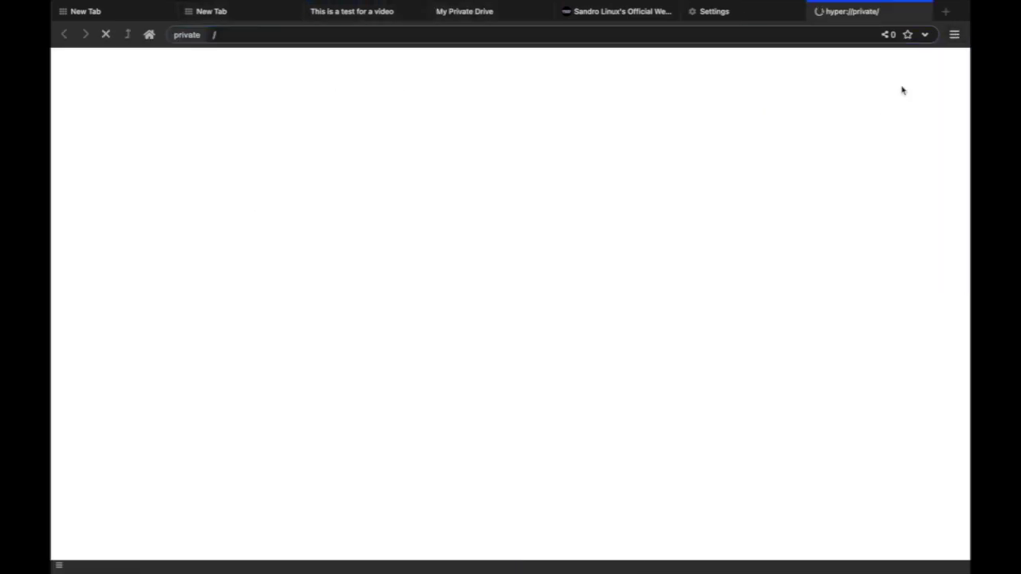
pyautogui.click(954, 36)
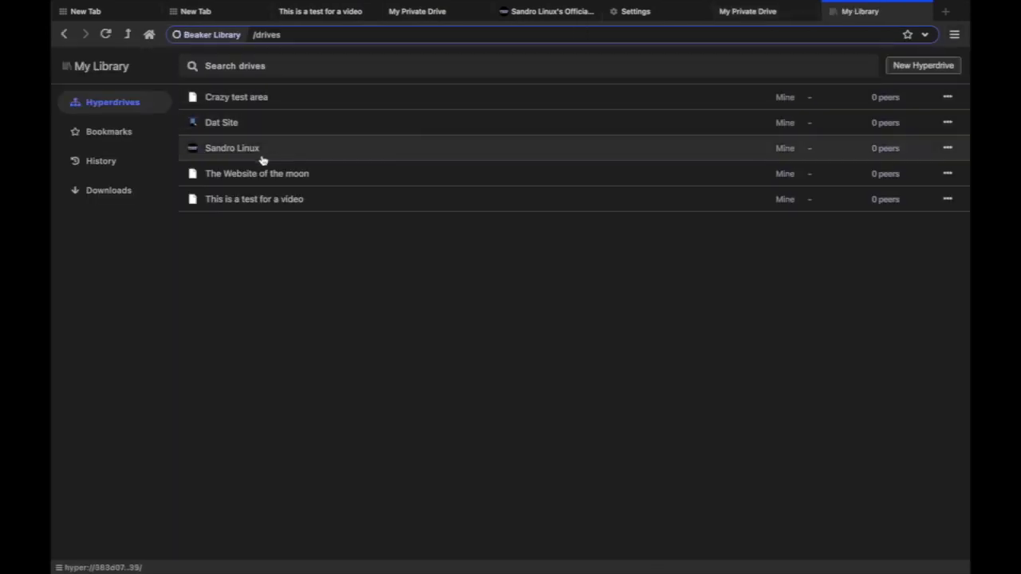
pyautogui.click(255, 154)
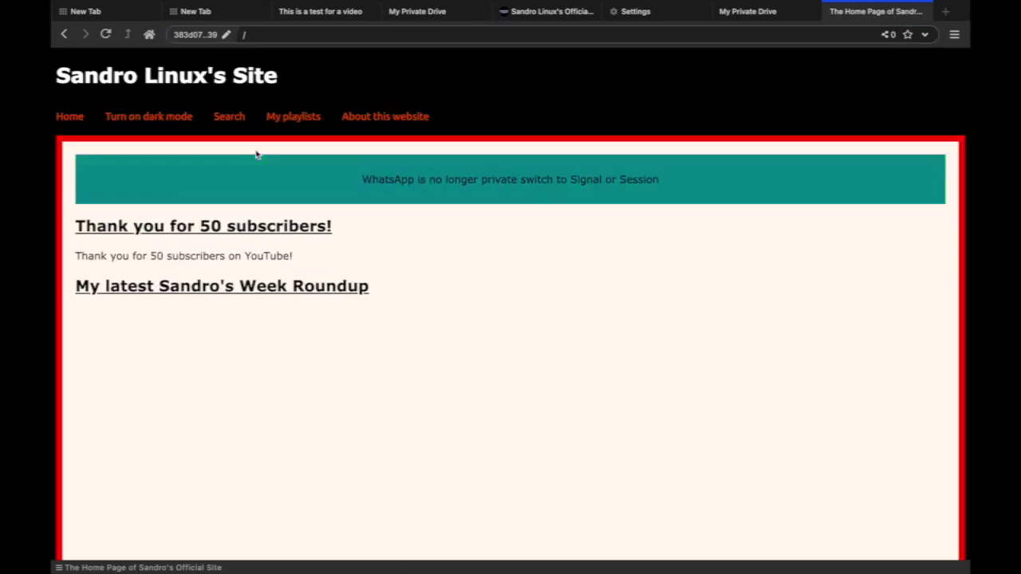
# - Scroll up and down through the Sandro Linux hyperdrive's home page
pyautogui.scroll(-5, 256, 154)
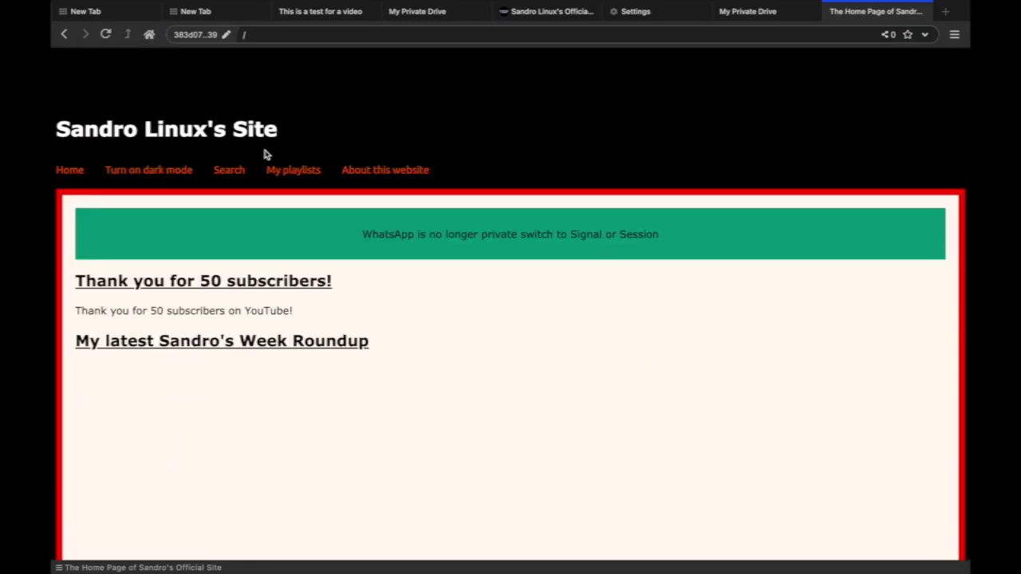
pyautogui.scroll(-8, 265, 154)
pyautogui.scroll(8, 266, 154)
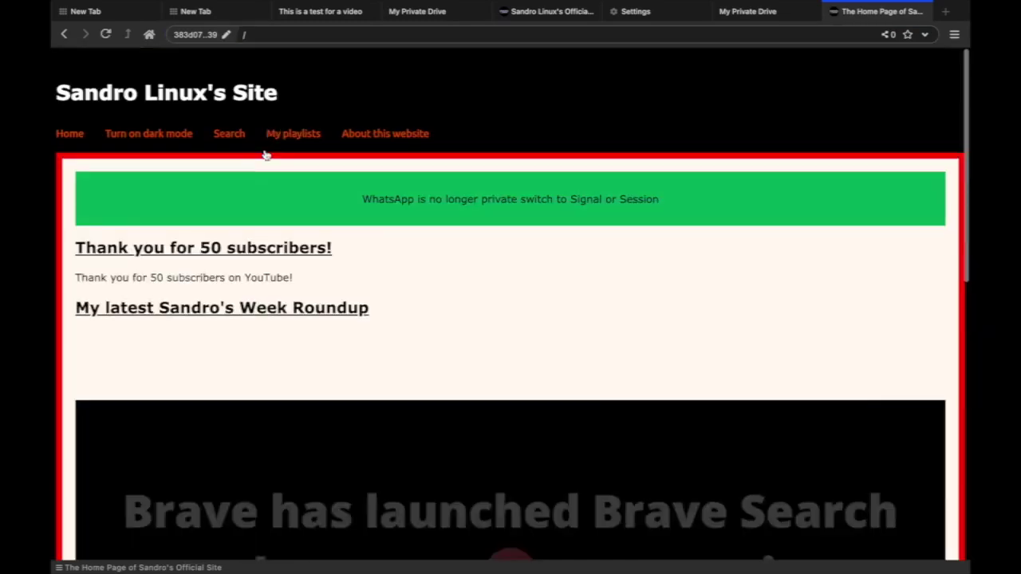
pyautogui.scroll(-5, 263, 175)
pyautogui.scroll(5, 263, 179)
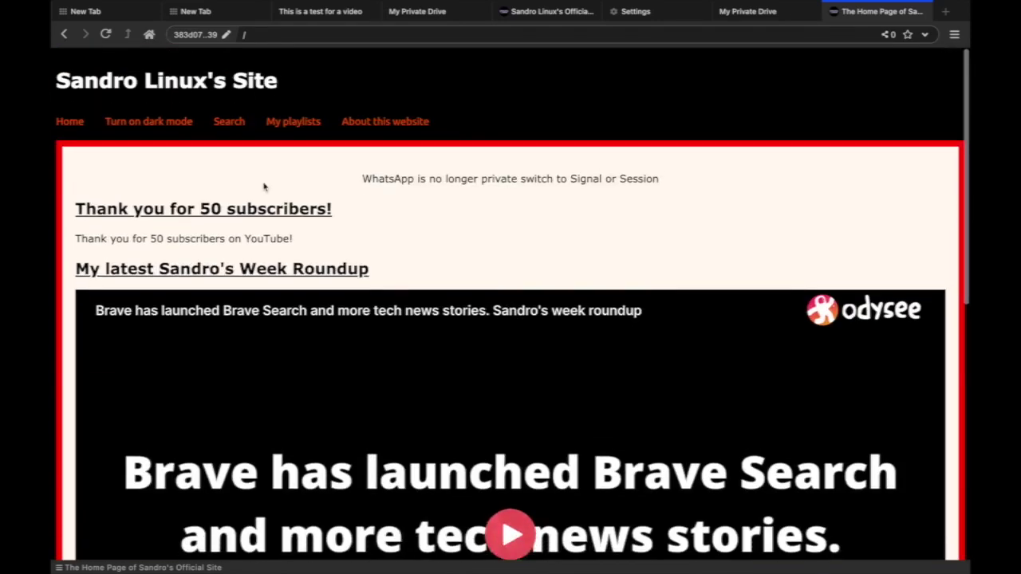
pyautogui.scroll(-6, 264, 186)
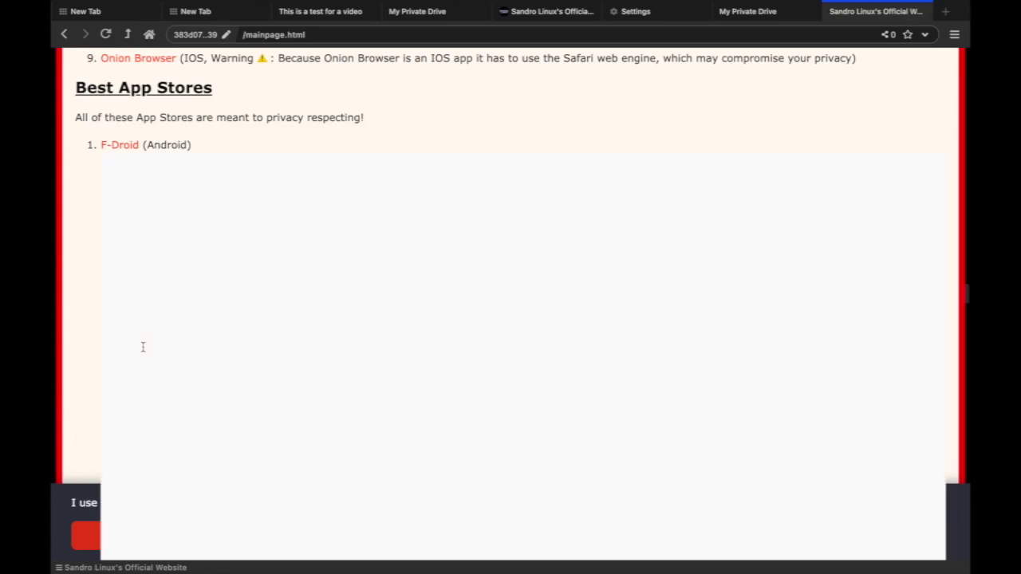
pyautogui.scroll(10, 155, 355)
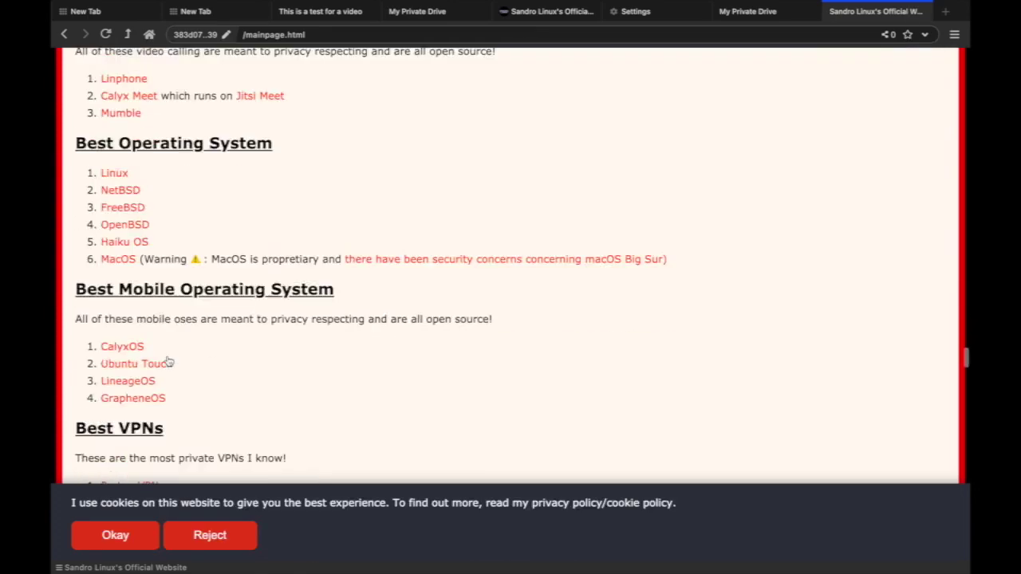
pyautogui.scroll(-20, 167, 359)
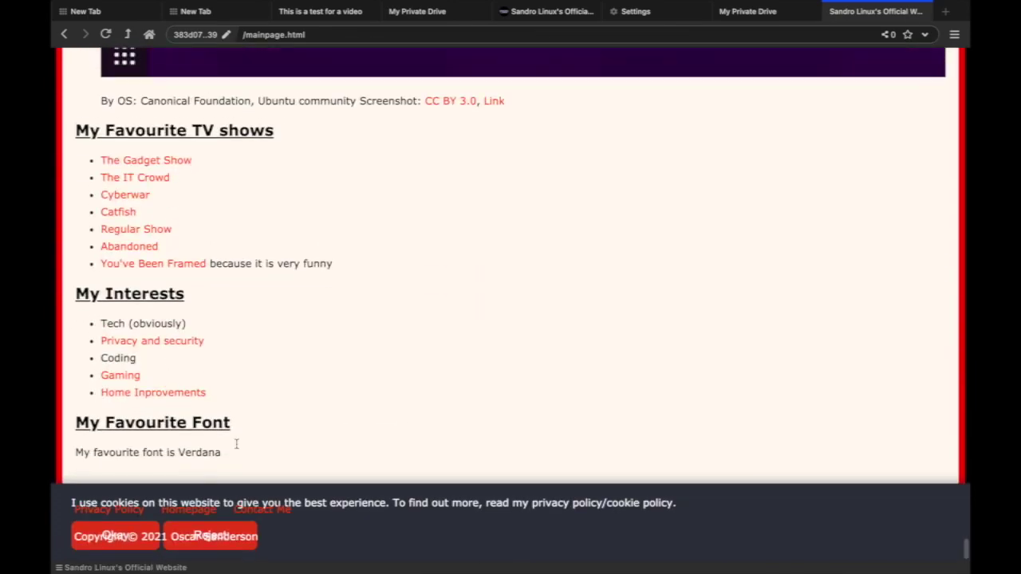
pyautogui.scroll(15, 244, 447)
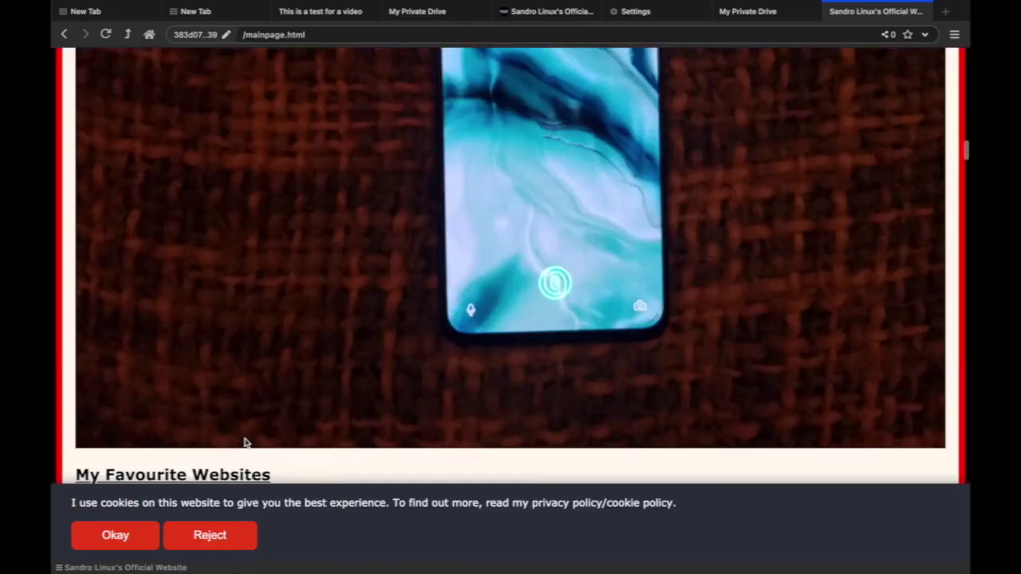
pyautogui.scroll(15, 314, 91)
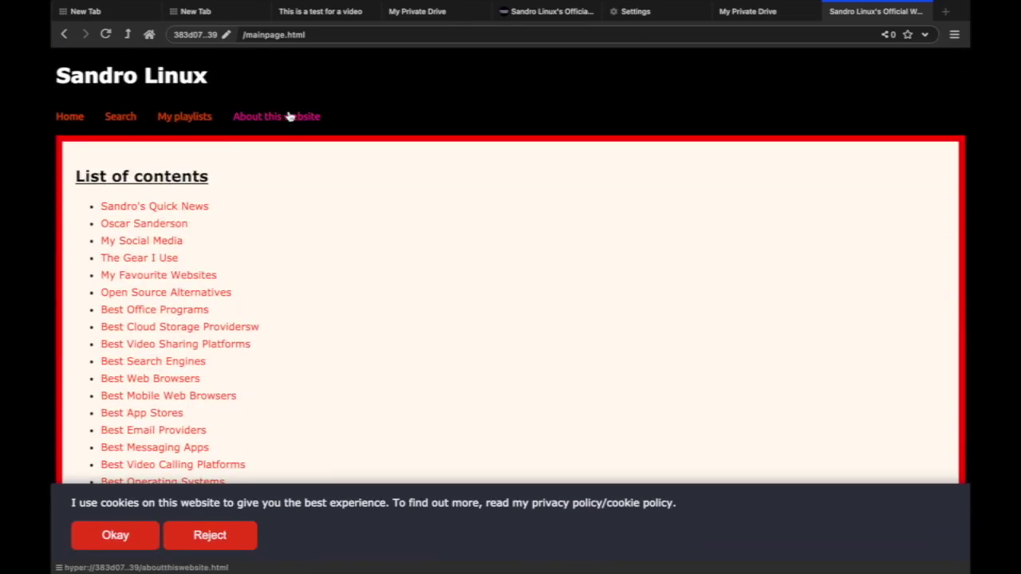
# - Try About this website, go back Home, and scroll down to the embedded Odysee video
pyautogui.click(287, 118)
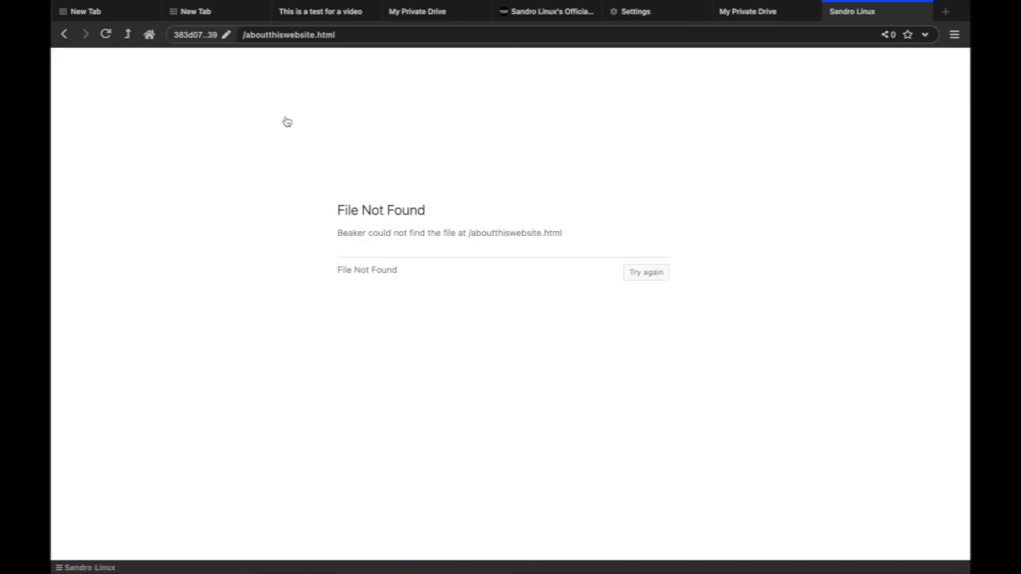
pyautogui.click(67, 36)
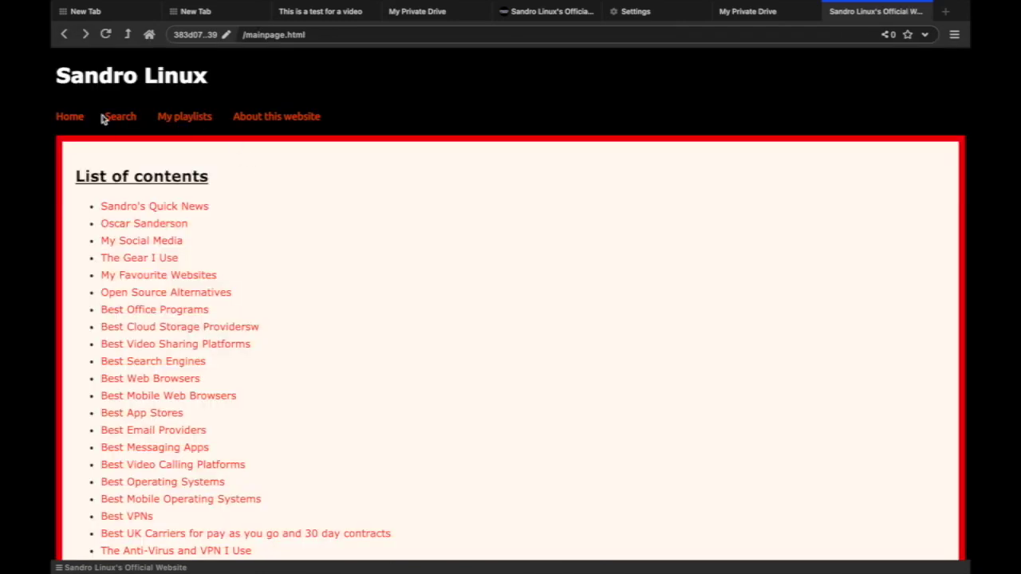
pyautogui.click(80, 118)
pyautogui.scroll(-10, 331, 324)
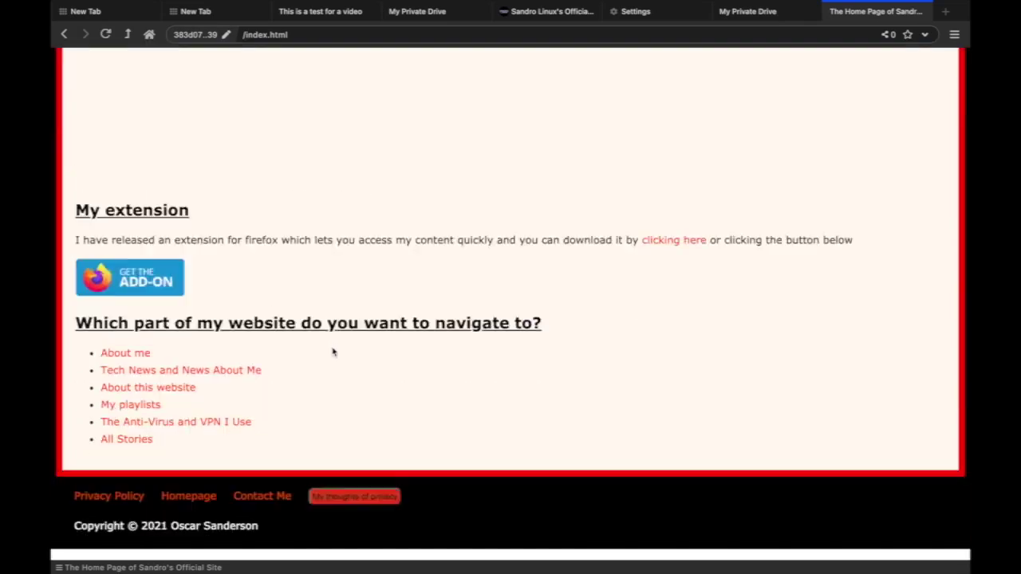
pyautogui.scroll(10, 333, 353)
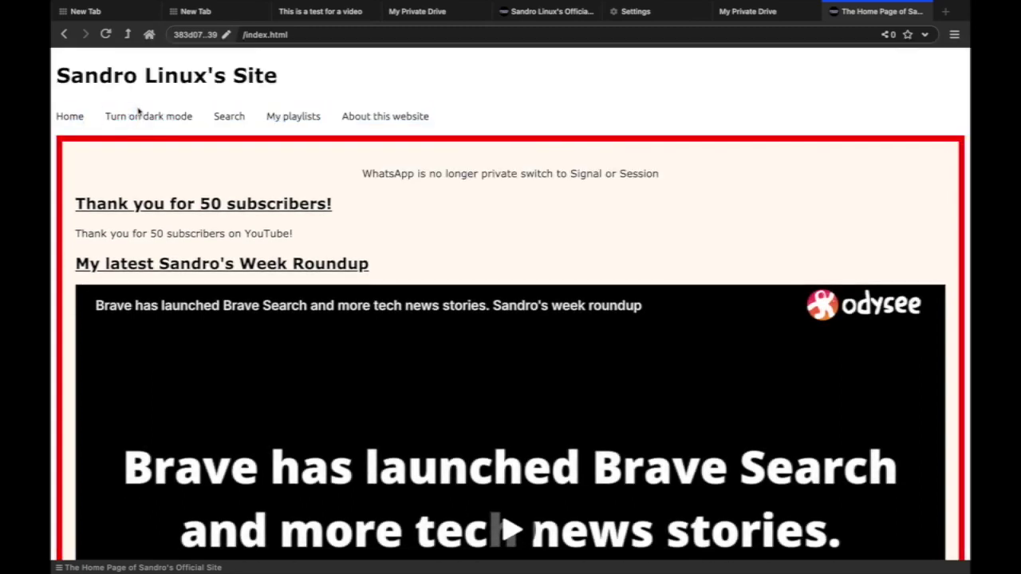
pyautogui.scroll(-4, 139, 115)
pyautogui.scroll(-3, 252, 101)
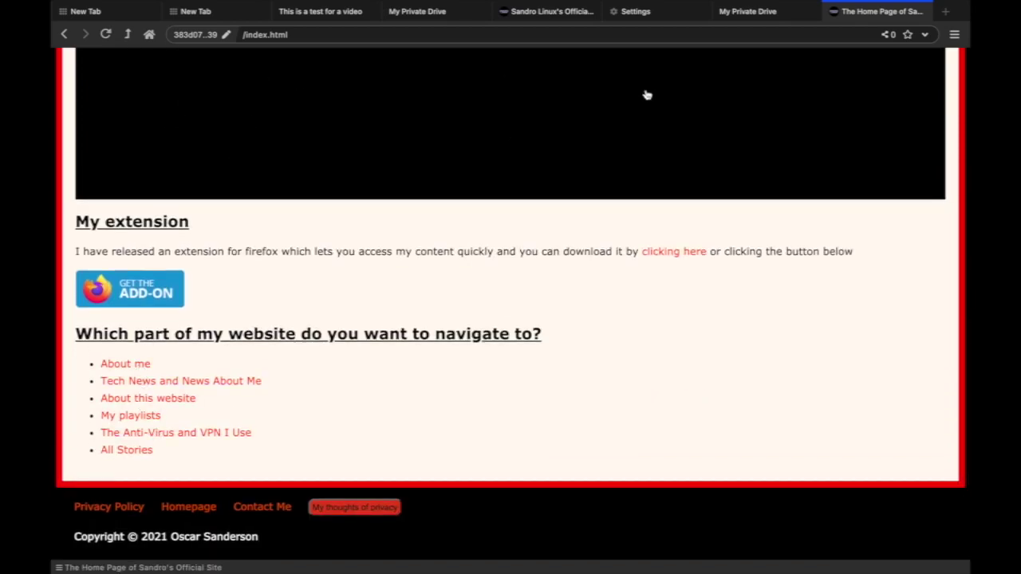
# - View the Content Blocking, General Logs, network statistics, filesystem audit log and Information settings pages
pyautogui.click(650, 11)
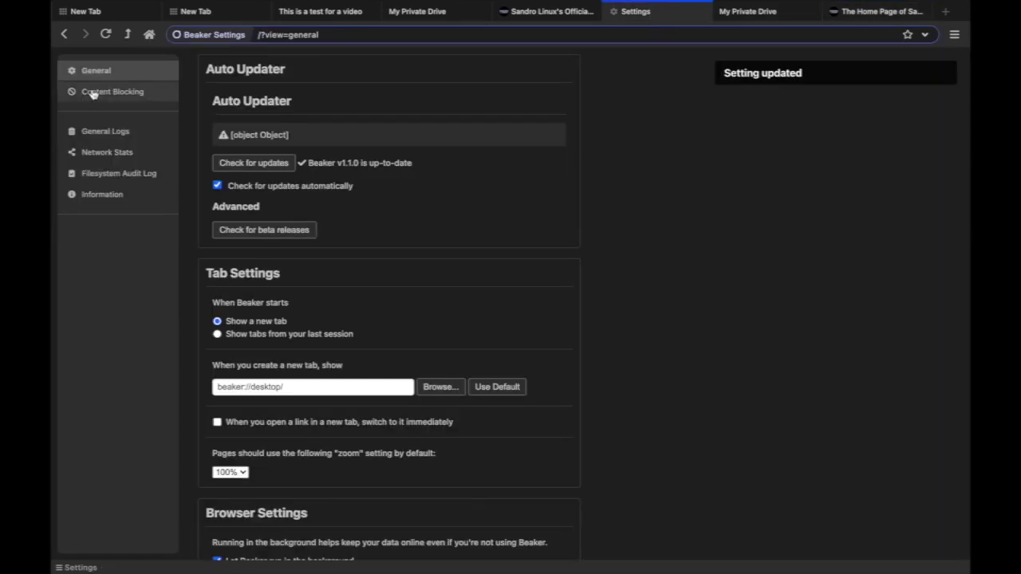
pyautogui.click(92, 94)
pyautogui.click(102, 133)
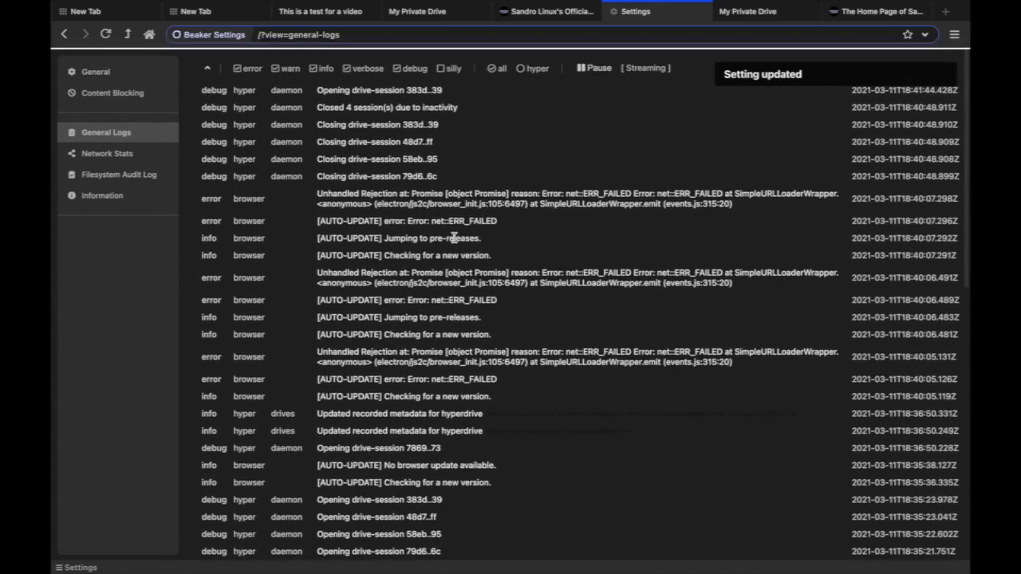
pyautogui.click(101, 153)
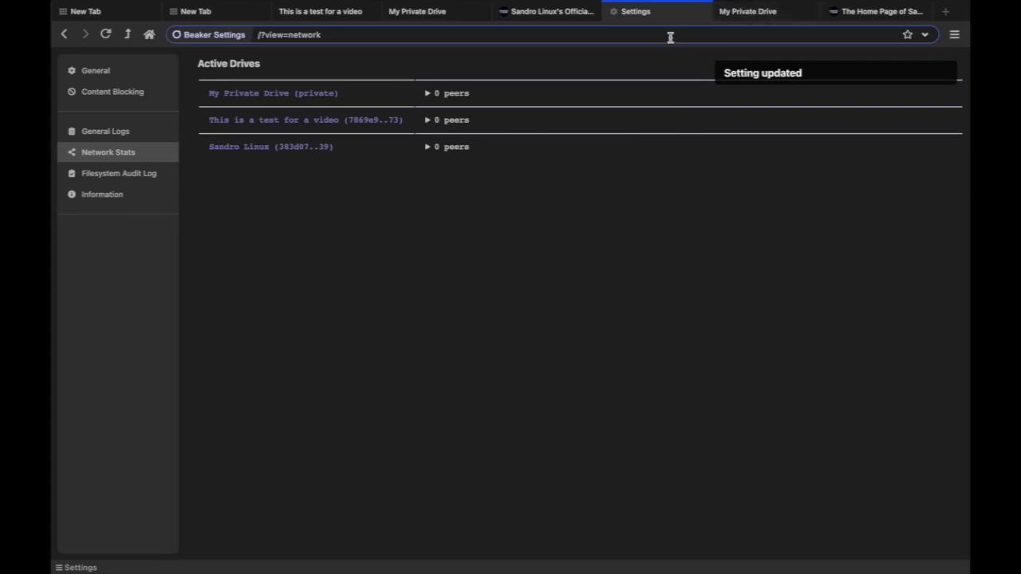
pyautogui.click(99, 173)
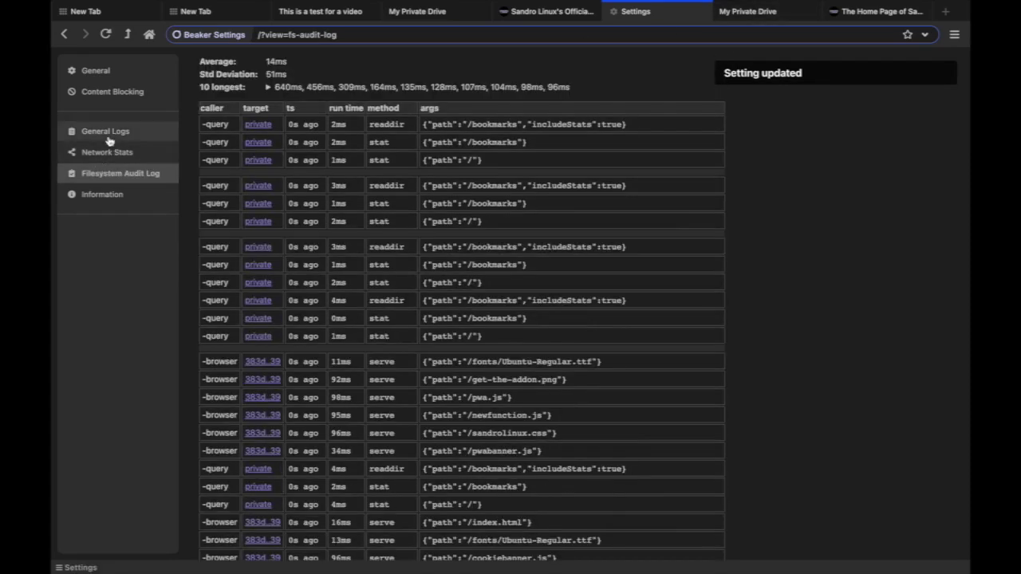
pyautogui.click(119, 197)
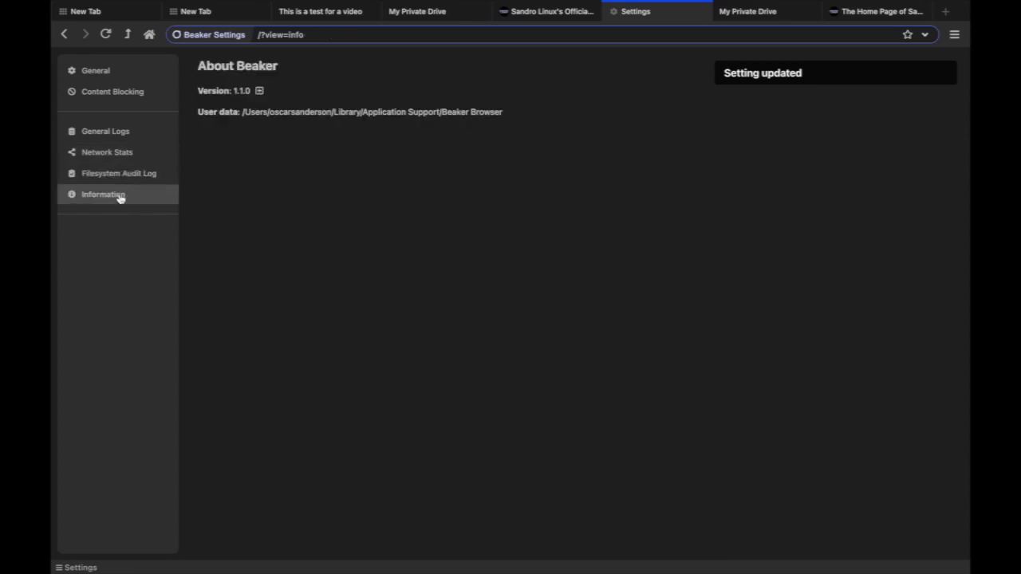
# - Revisit General Logs, Content Blocking and General settings, then return to the Sandro Linux tab
pyautogui.click(128, 139)
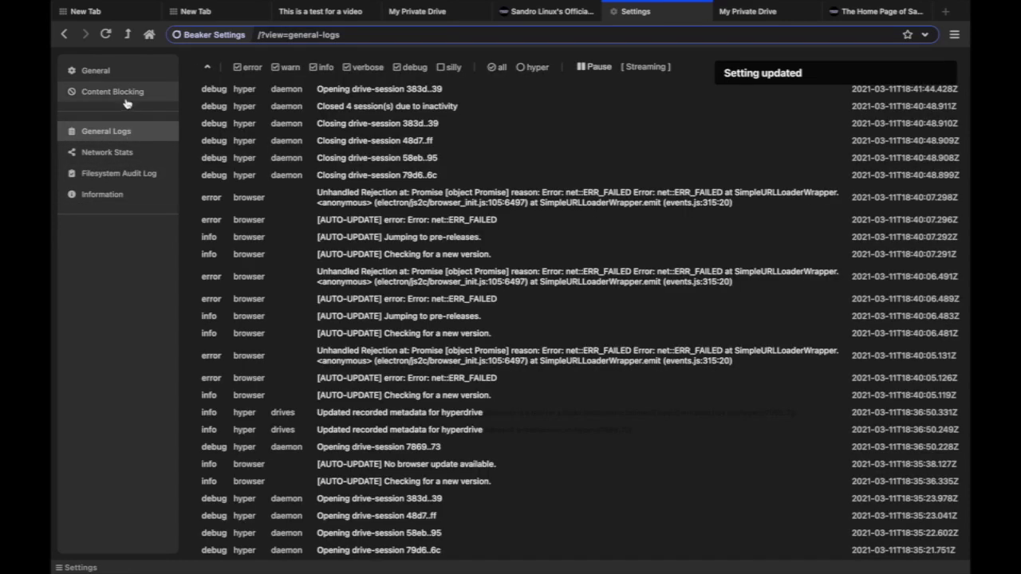
pyautogui.click(119, 91)
pyautogui.click(117, 73)
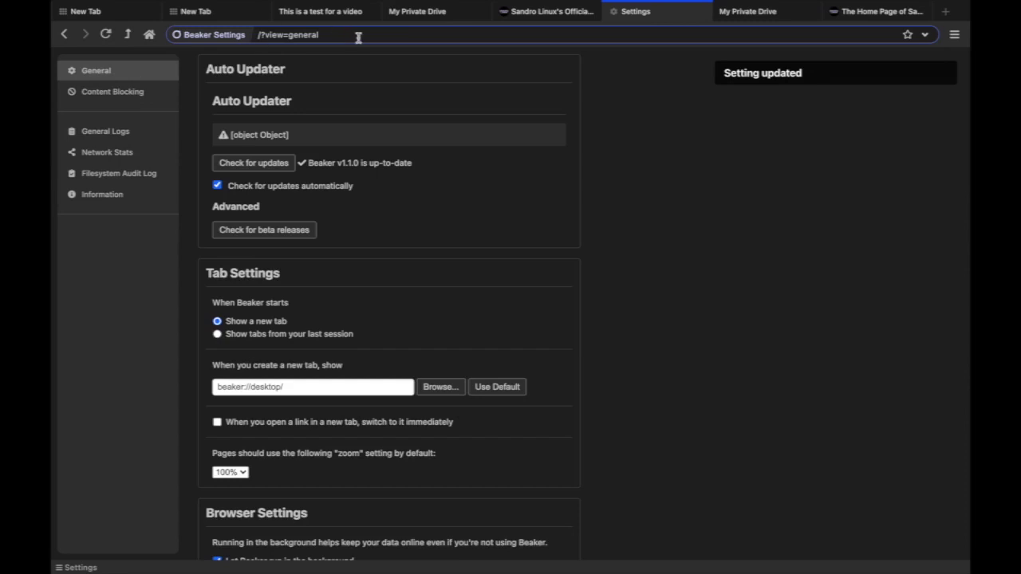
pyautogui.click(550, 14)
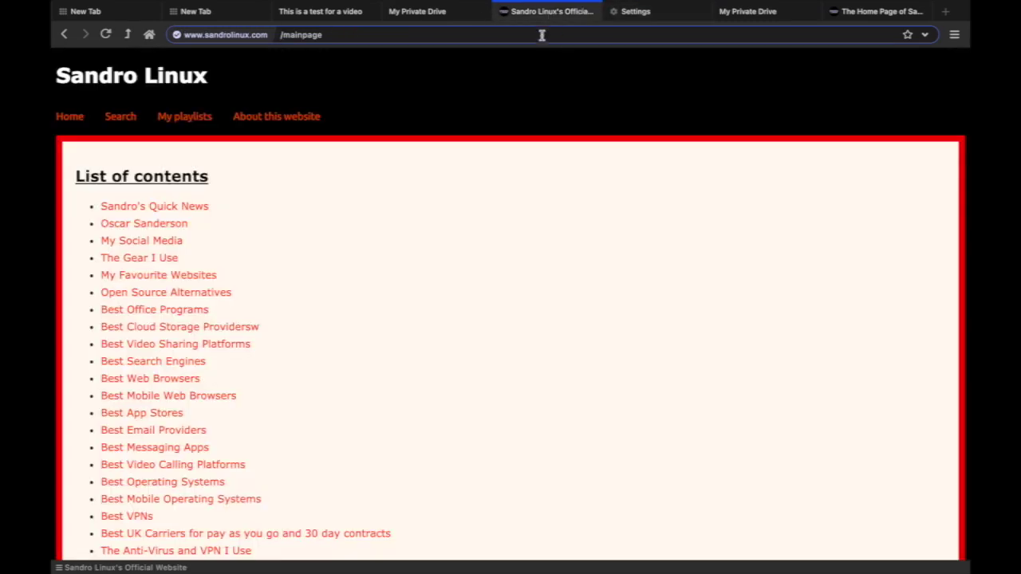
# - Search 'beakerbrowser' and open the Beaker documentation site
pyautogui.click(542, 35)
pyautogui.click(543, 37)
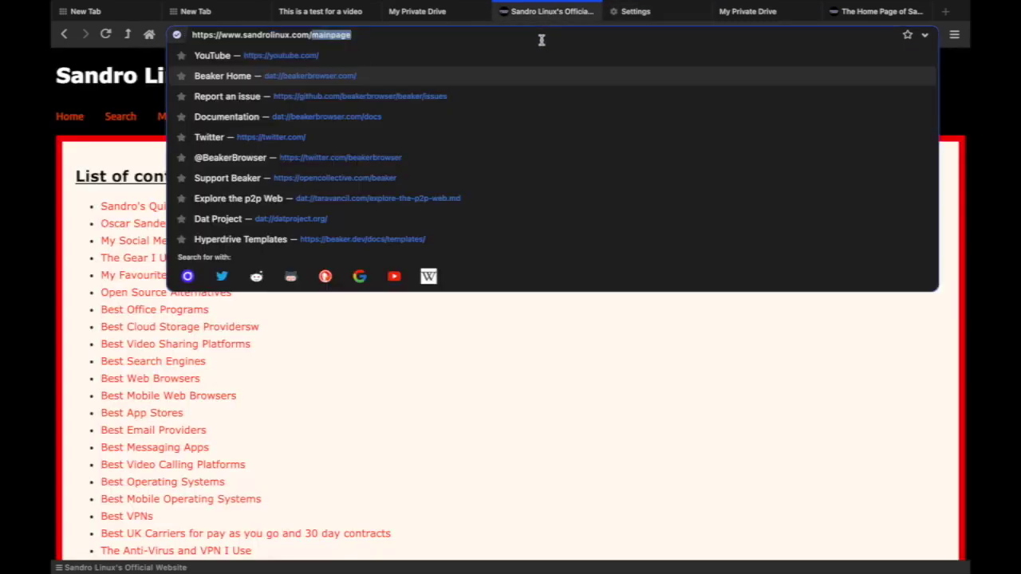
pyautogui.click(542, 38)
pyautogui.write('be')
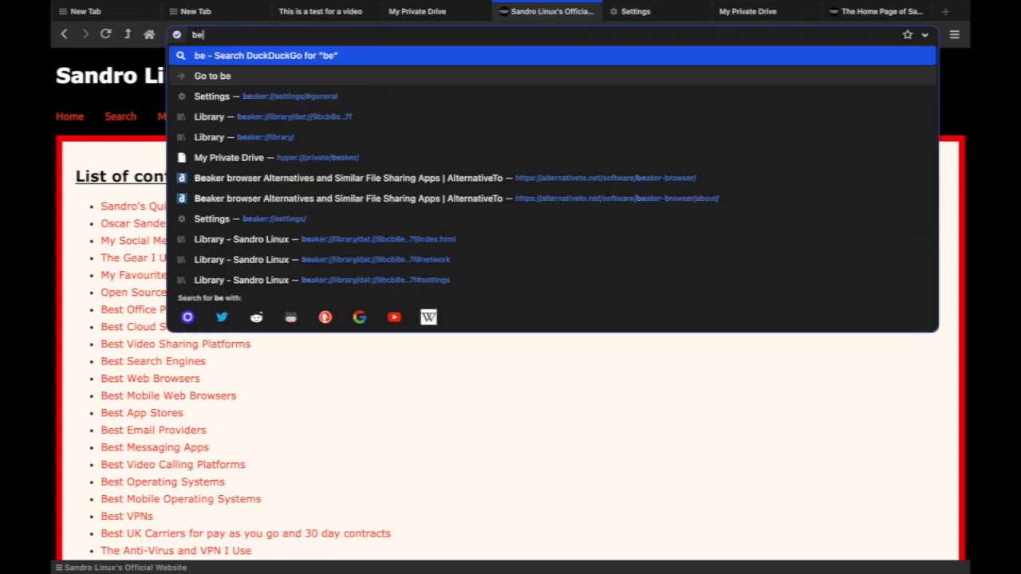
pyautogui.write('akerbrowser')
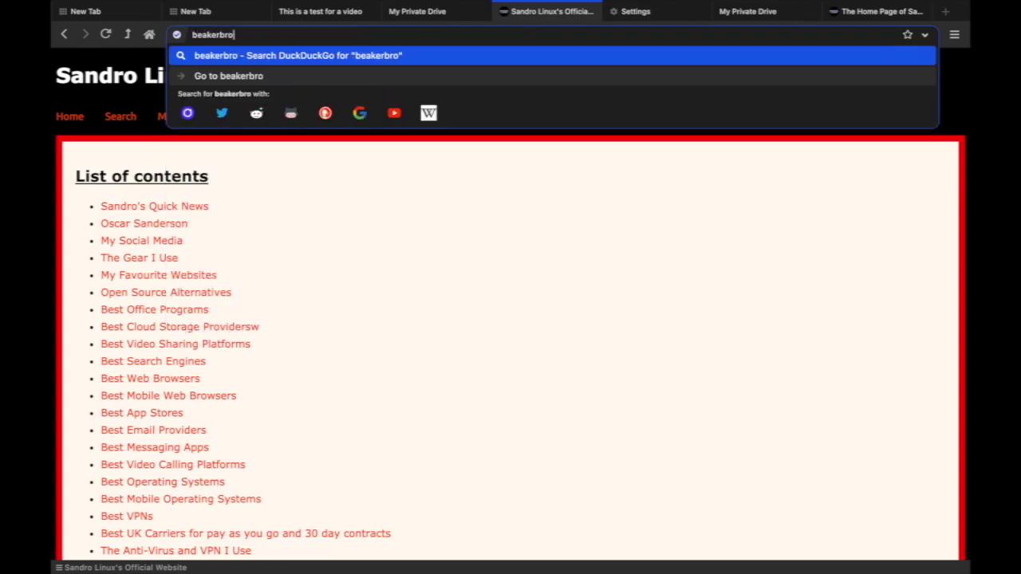
pyautogui.press('Return')
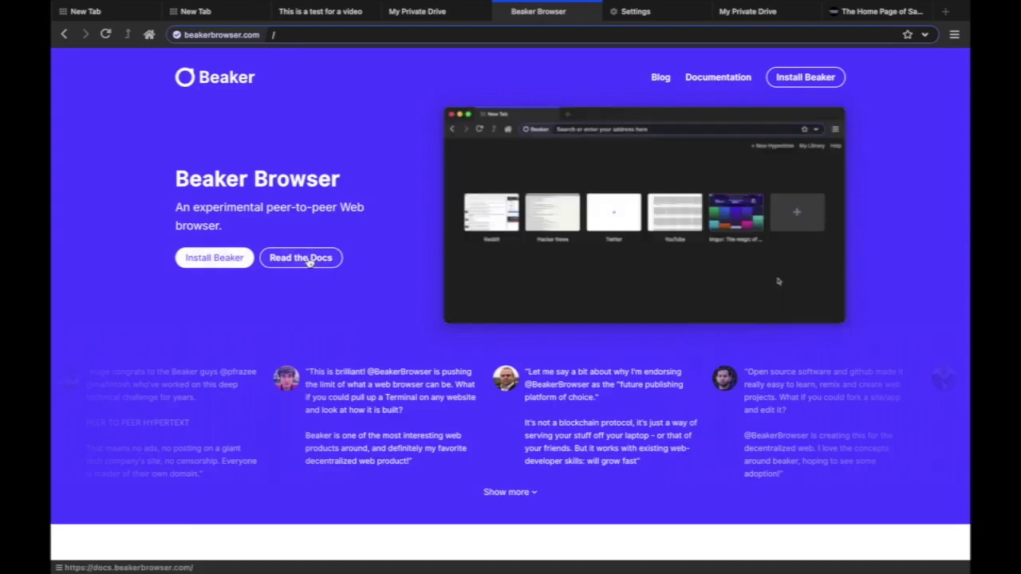
pyautogui.click(301, 258)
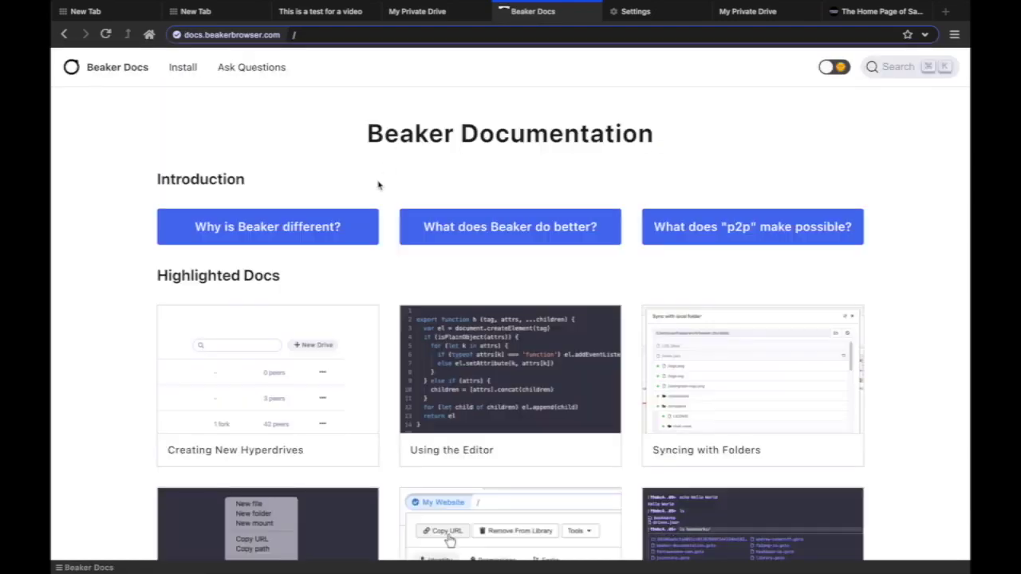
# - Scroll the Beaker docs, switch them to dark mode, and open My Library from the menu
pyautogui.scroll(-1, 378, 185)
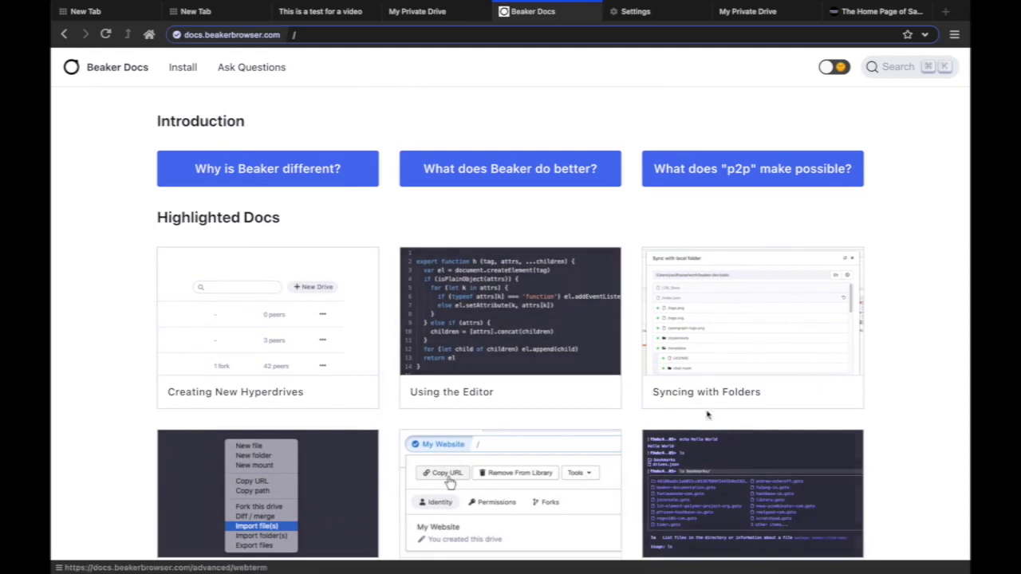
pyautogui.scroll(-2, 667, 447)
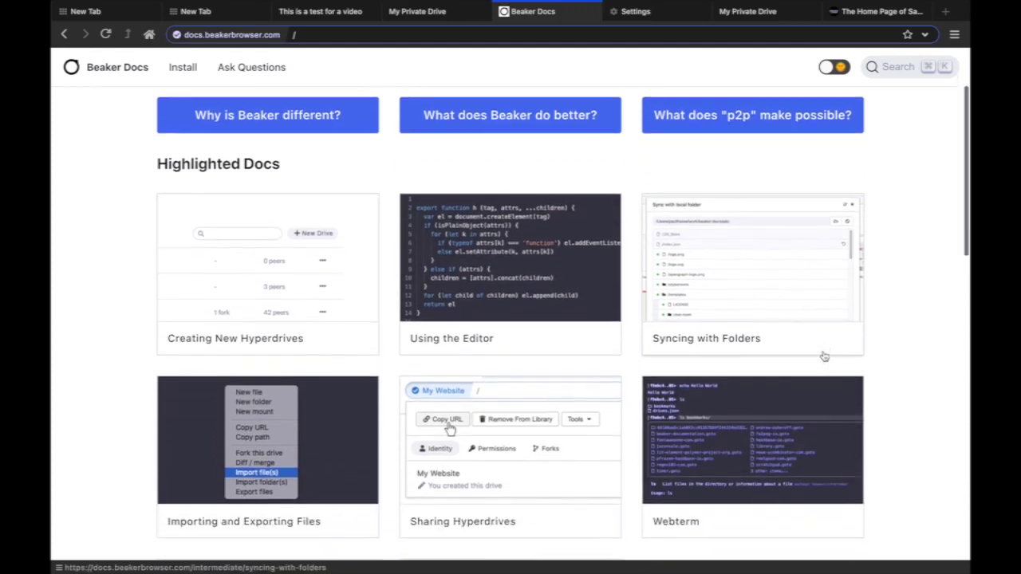
pyautogui.scroll(-1, 740, 421)
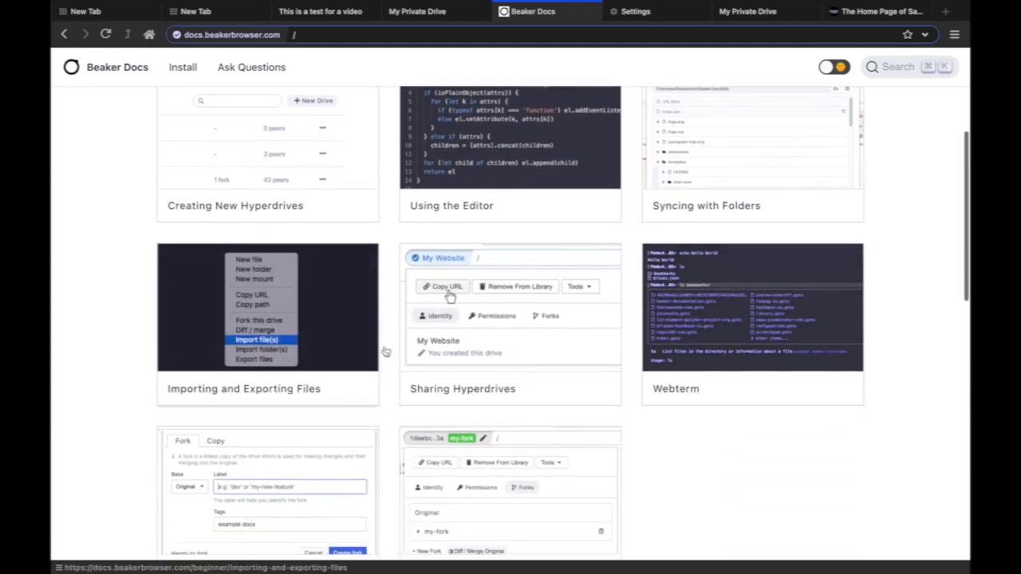
pyautogui.scroll(-2, 275, 361)
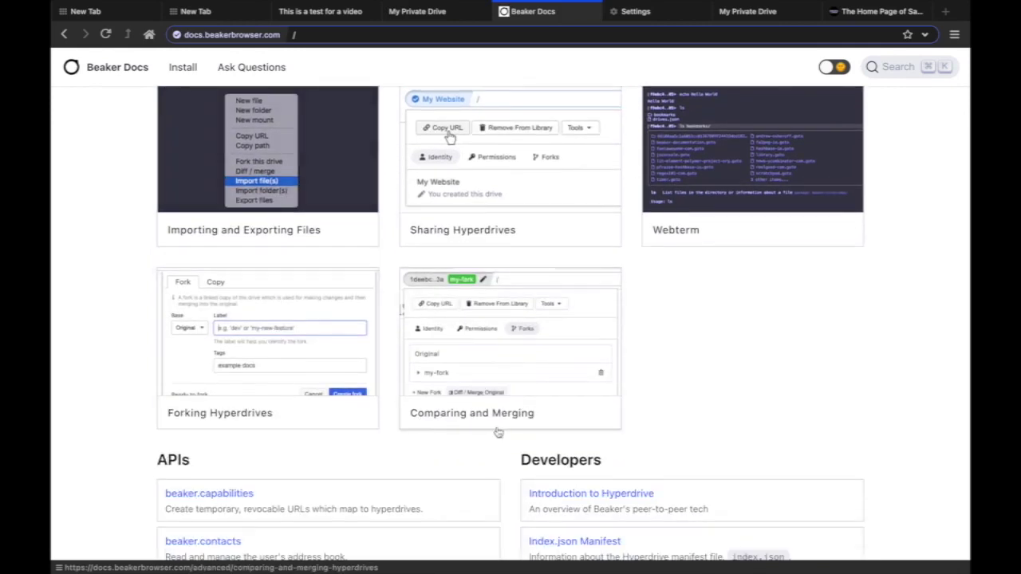
pyautogui.scroll(-2, 500, 414)
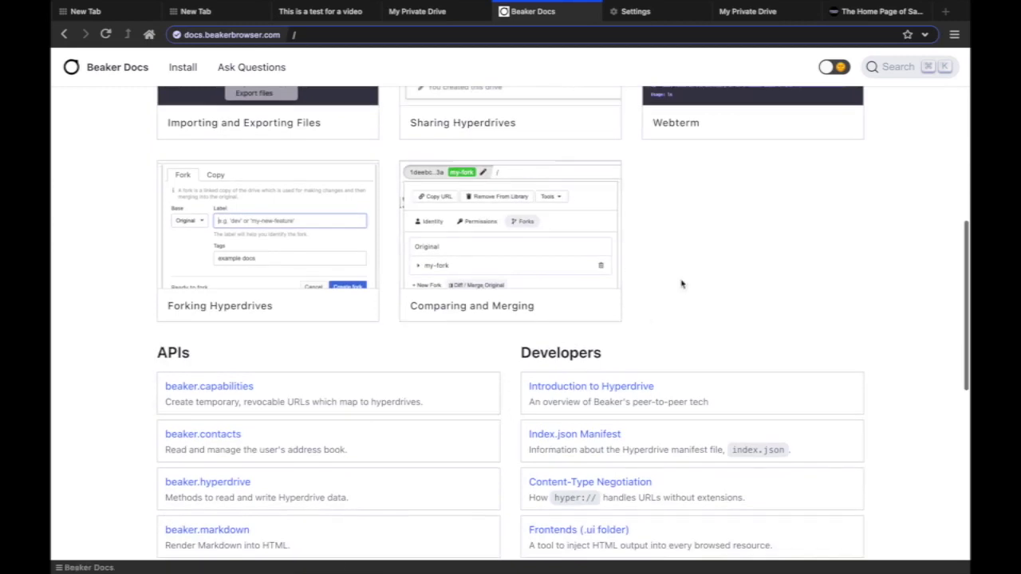
pyautogui.scroll(4, 679, 282)
pyautogui.scroll(3, 681, 282)
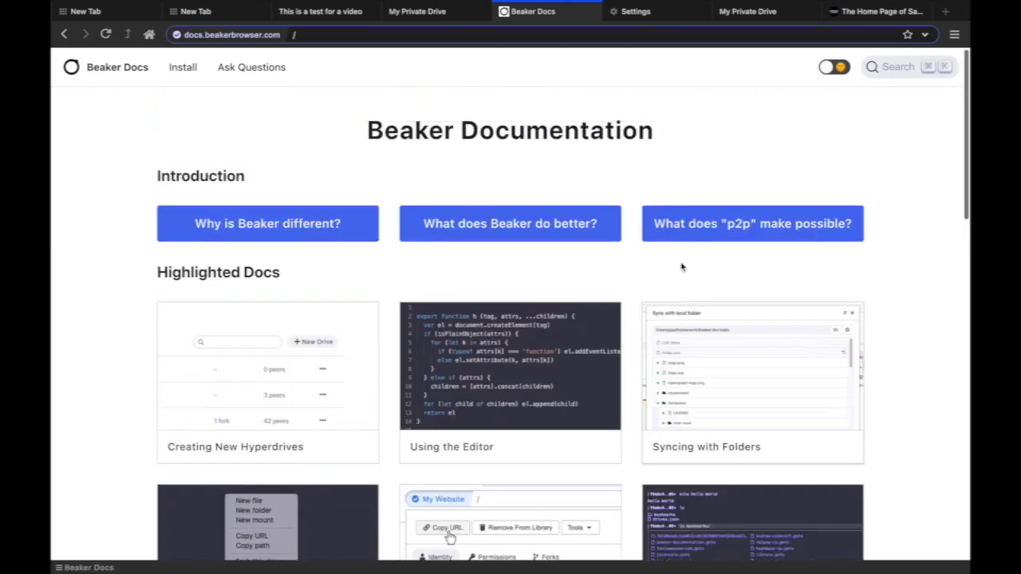
pyautogui.click(954, 37)
pyautogui.click(838, 68)
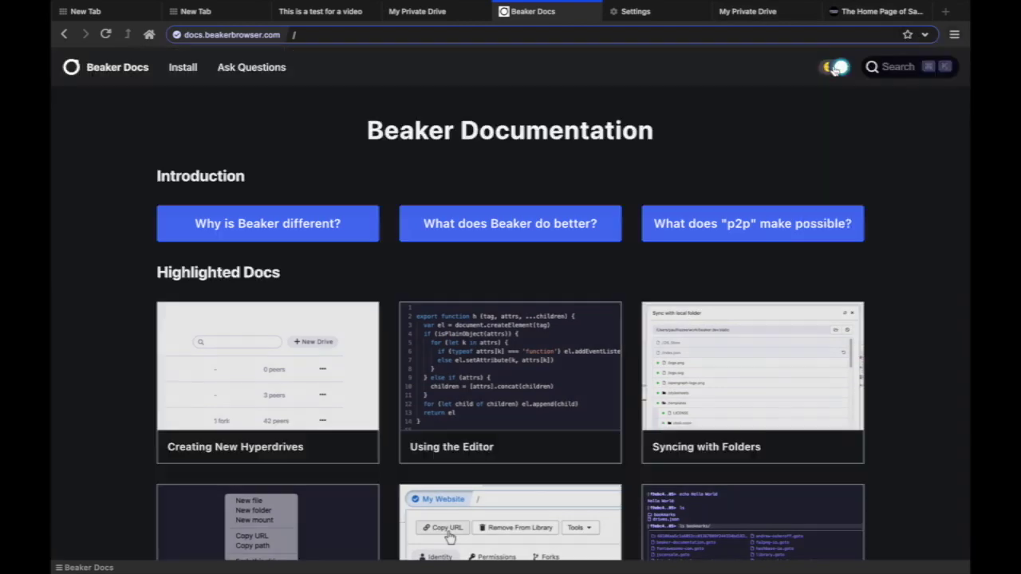
pyautogui.click(956, 36)
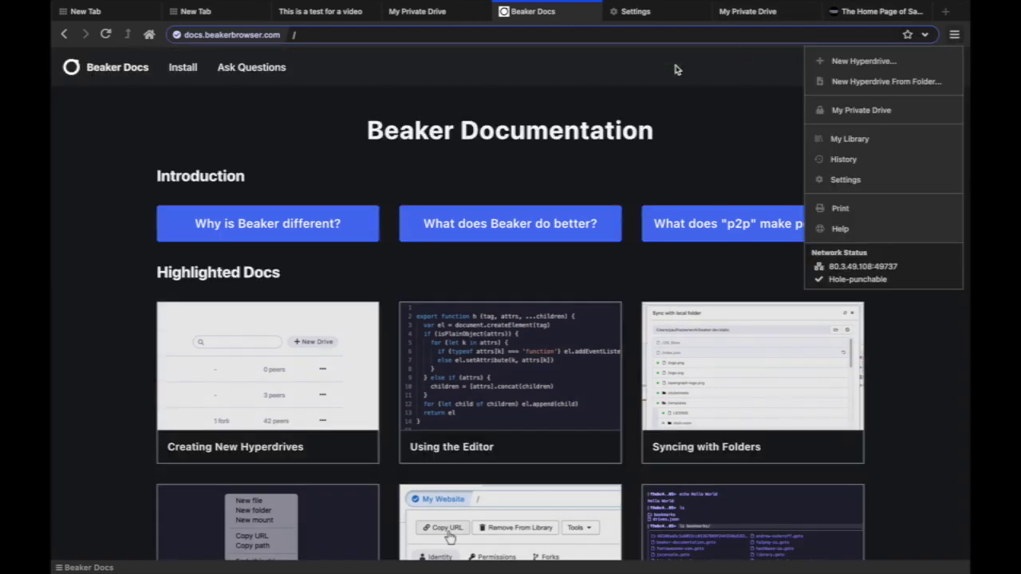
pyautogui.click(849, 140)
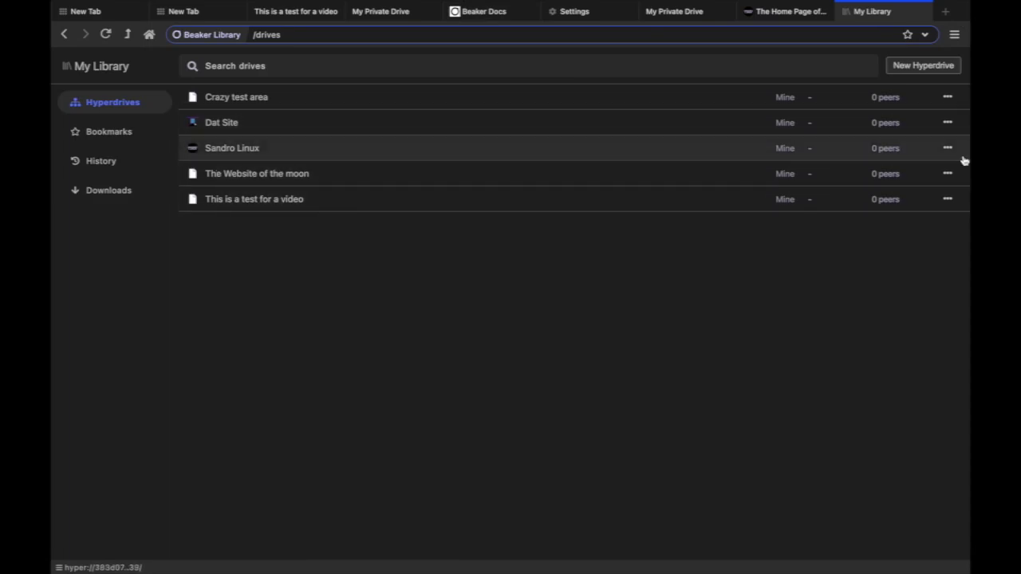
# - Open the 'This is a test for a video' drive in Files Explorer and bring up its folder context menu
pyautogui.click(209, 198)
pyautogui.rightClick(209, 234)
pyautogui.click(199, 230)
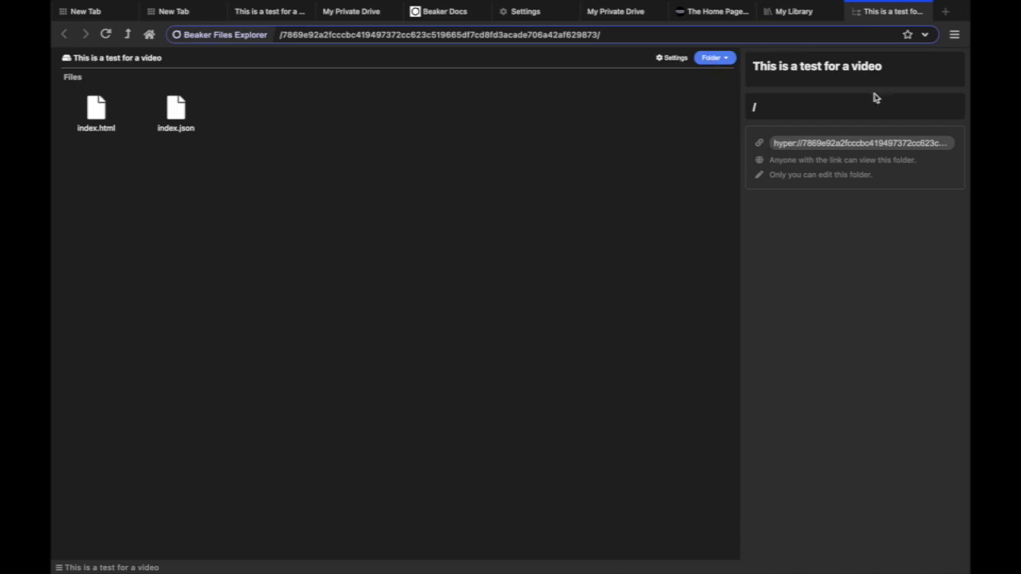
pyautogui.rightClick(264, 123)
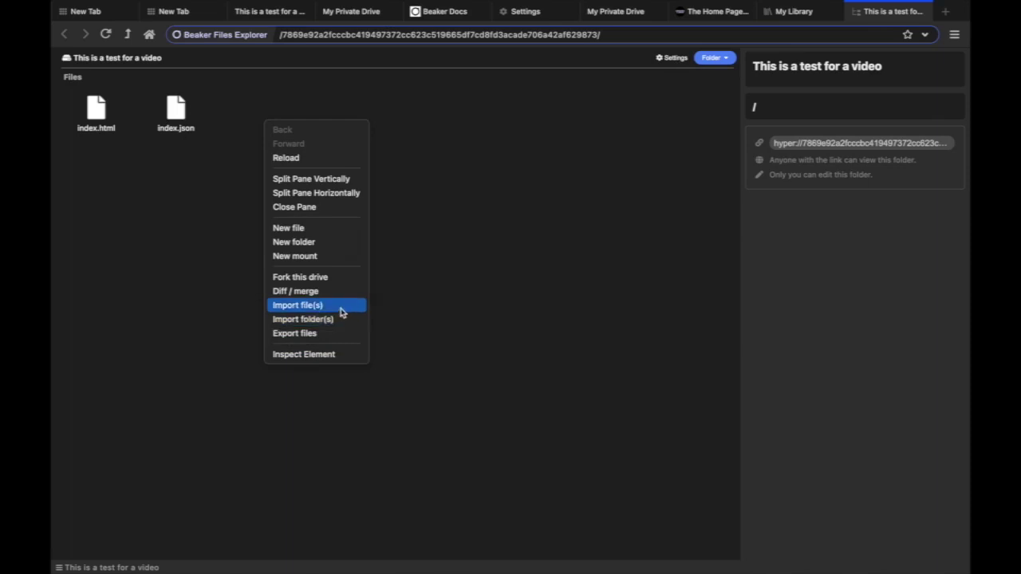
# - Create a new file named suntimeisbesttime.txt in the drive, correcting typos in the name
pyautogui.click(317, 229)
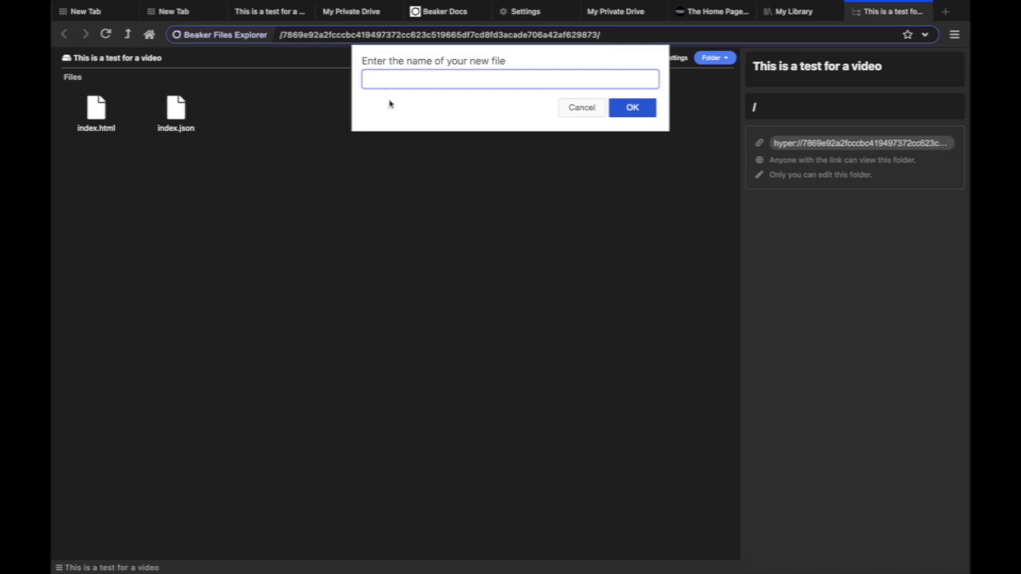
pyautogui.write('f')
pyautogui.write('untime')
pyautogui.press('BackSpace')
pyautogui.write('eisbesttime')
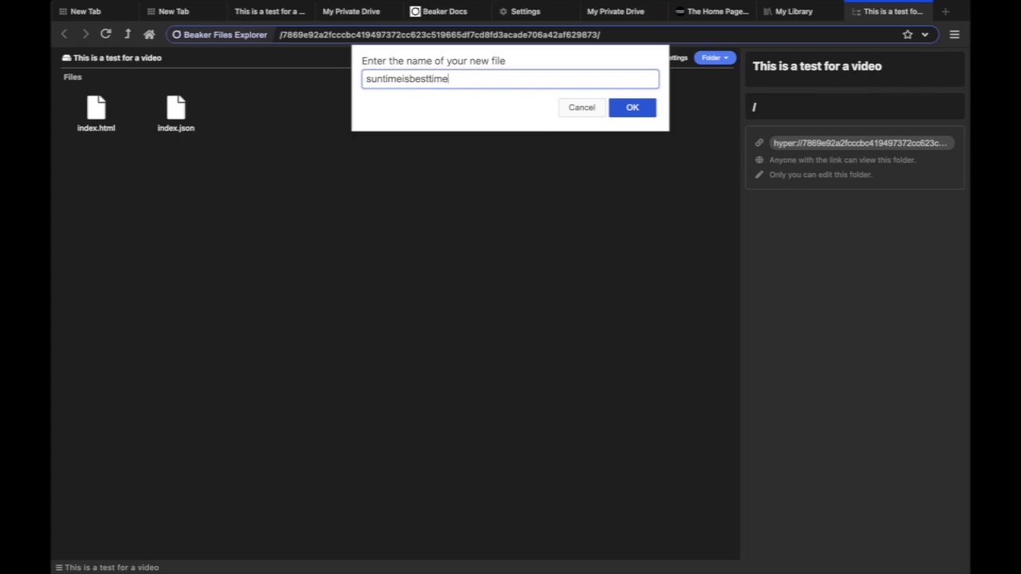
pyautogui.write('.css')
pyautogui.press('BackSpace')
pyautogui.press('BackSpace')
pyautogui.write('txt')
pyautogui.press('Return')
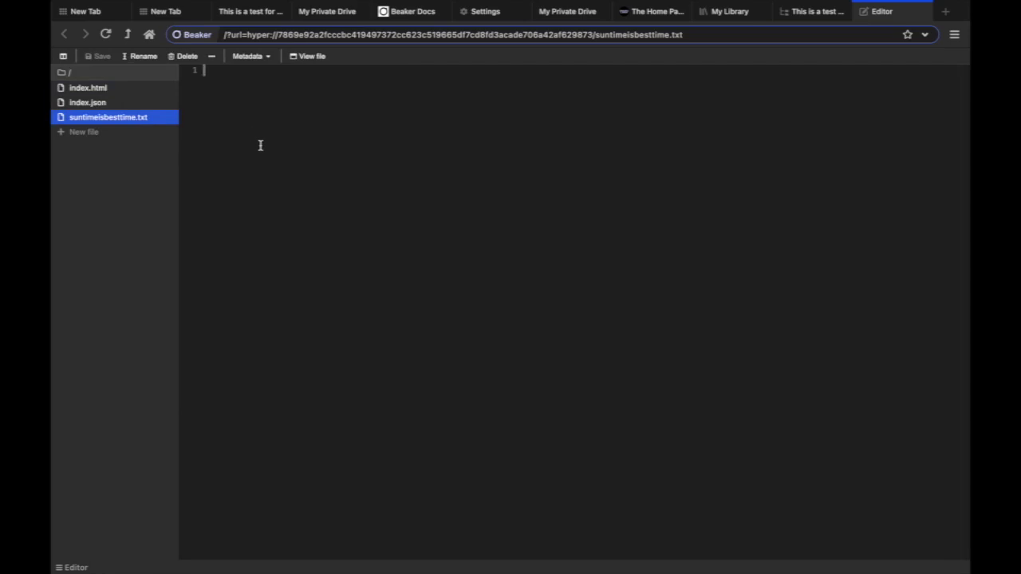
# - Write 'Hi suntime is da best time' into suntimeisbesttime.txt
pyautogui.write('Hi suntime is da best time')
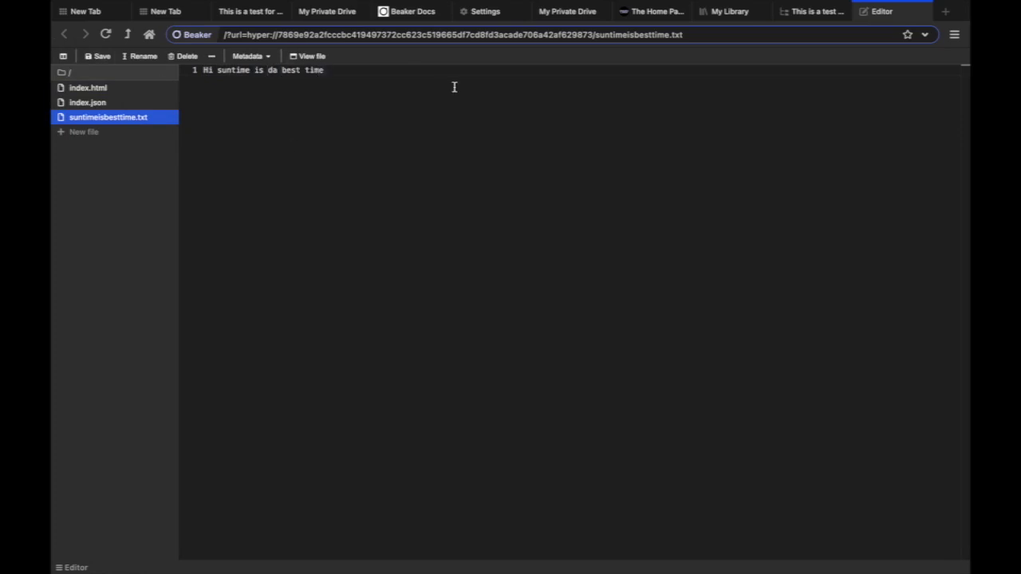
pyautogui.click(830, 11)
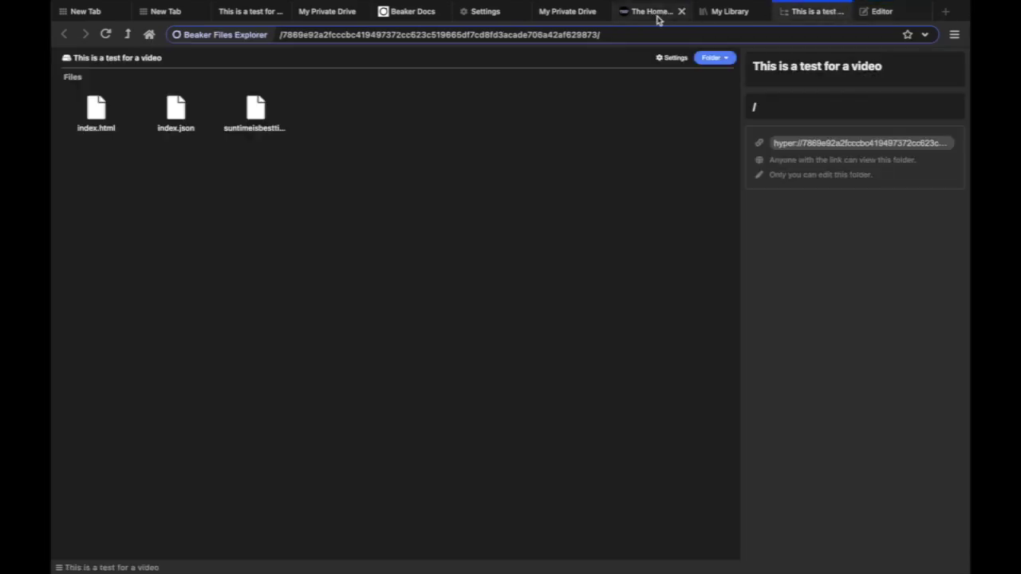
pyautogui.click(902, 14)
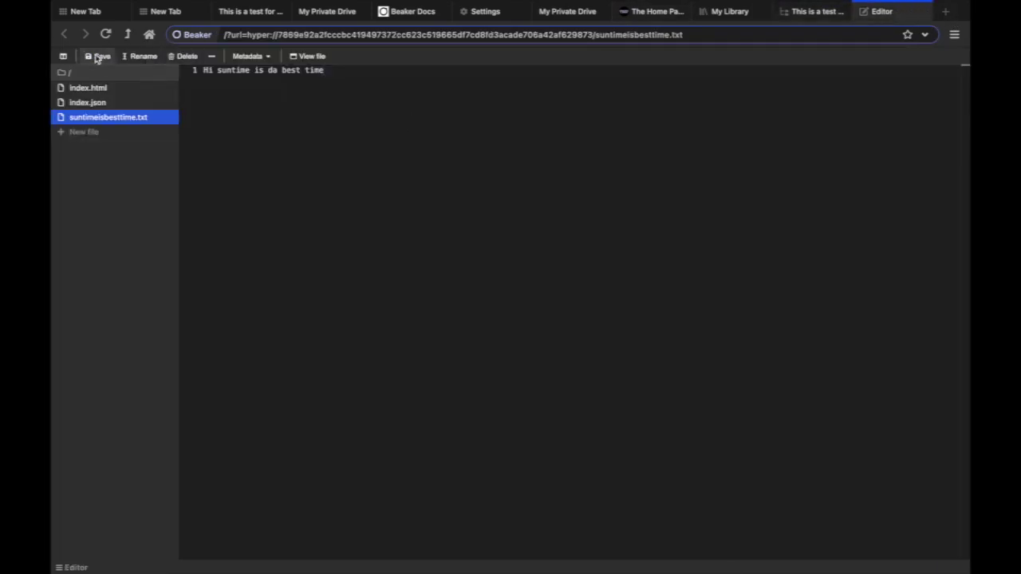
# - Trim the Sandro Linux tab's address, then switch to the test-video tab
pyautogui.click(654, 11)
pyautogui.click(562, 34)
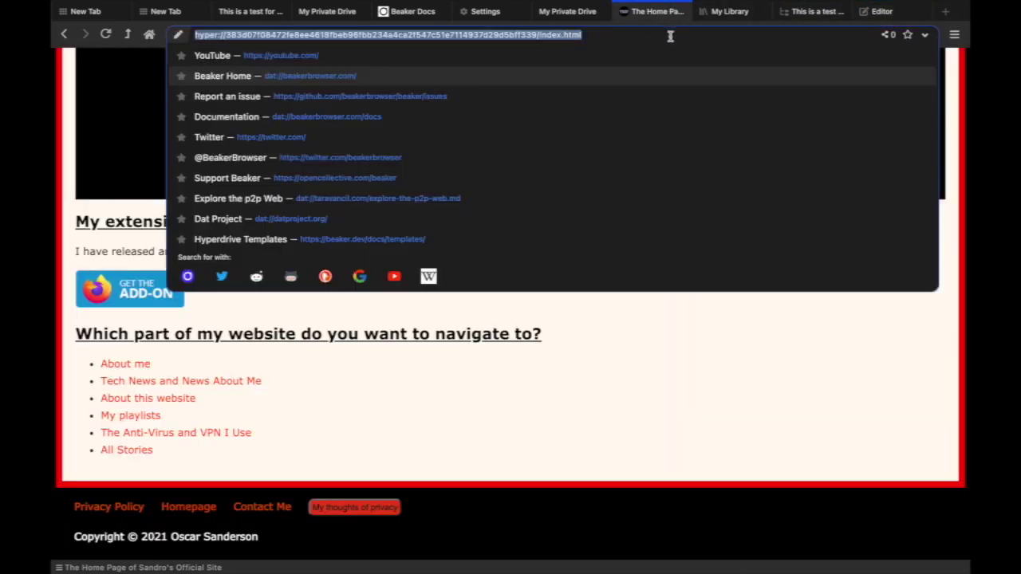
pyautogui.click(667, 35)
pyautogui.press('BackSpace')
pyautogui.press('BackSpace')
pyautogui.press('BackSpace')
pyautogui.press('BackSpace')
pyautogui.press('BackSpace')
pyautogui.press('BackSpace')
pyautogui.press('Return')
pyautogui.hotkey('ctrl', '3')
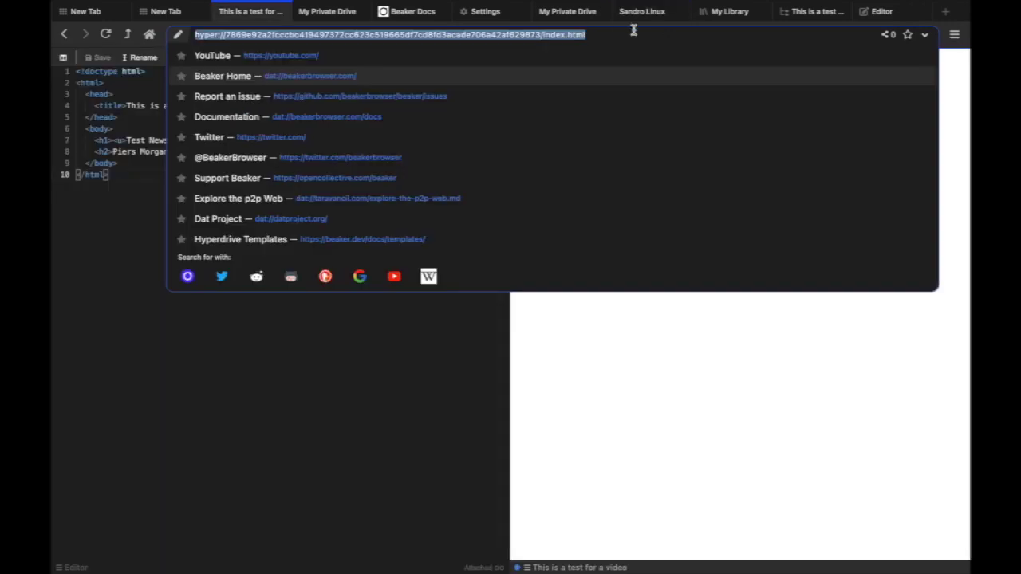
# - Point the drive's address at /suntimeisbesttime.txt and load the file
pyautogui.click(604, 33)
pyautogui.moveTo(601, 34); pyautogui.dragTo(541, 34)
pyautogui.write('/suntimeisbesttime.txt')
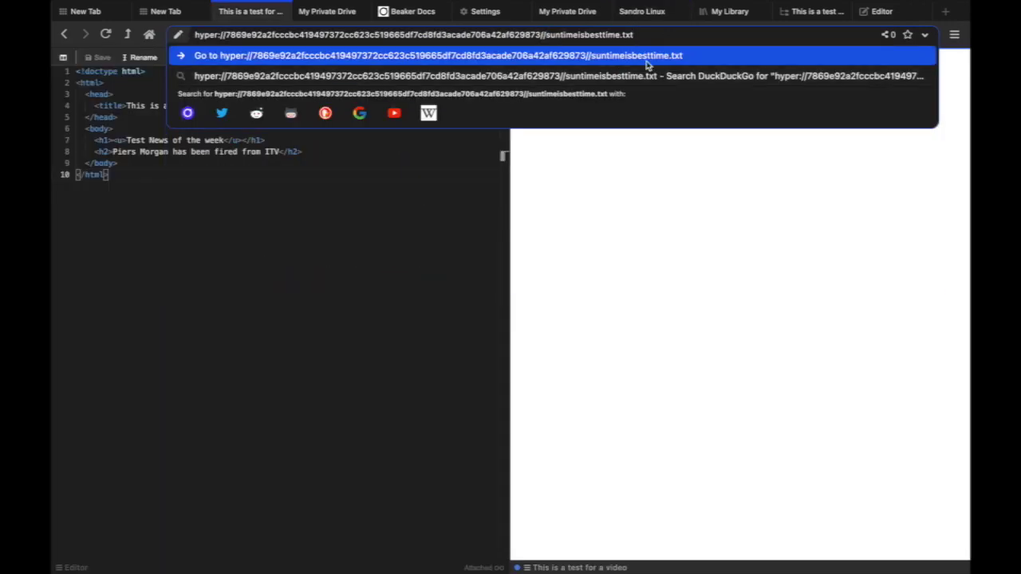
pyautogui.click(545, 35)
pyautogui.press('BackSpace')
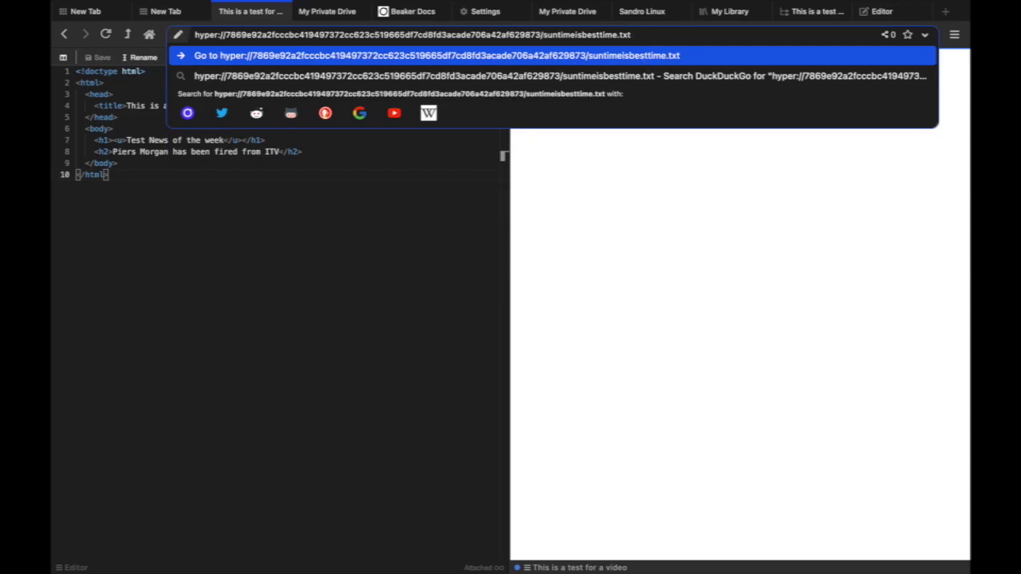
pyautogui.press('Return')
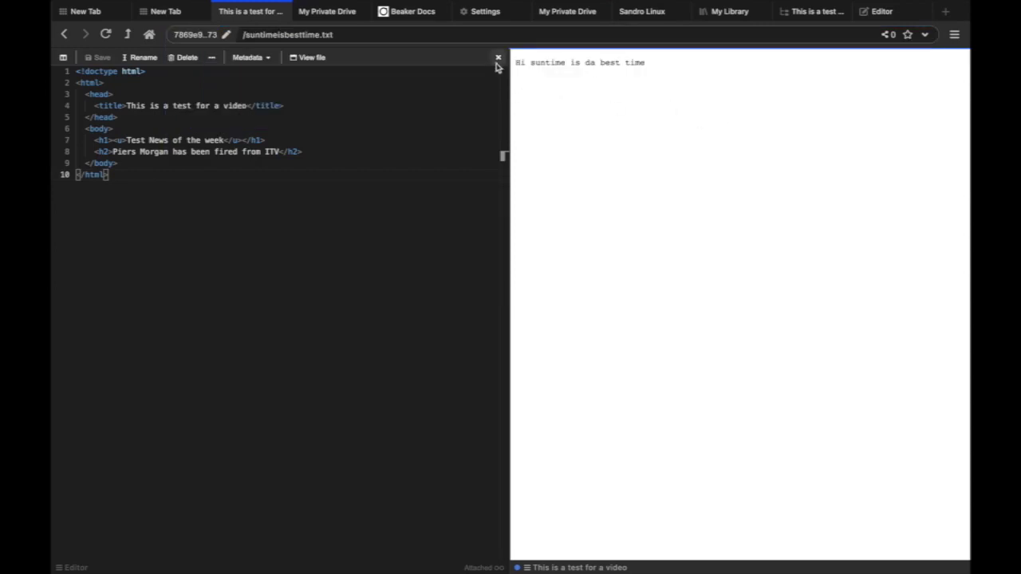
# - Select the file's text line, reveal its hyper address, then return to the editor and folder view
pyautogui.doubleClick(631, 75)
pyautogui.tripleClick(601, 73)
pyautogui.click(595, 65)
pyautogui.tripleClick(595, 65)
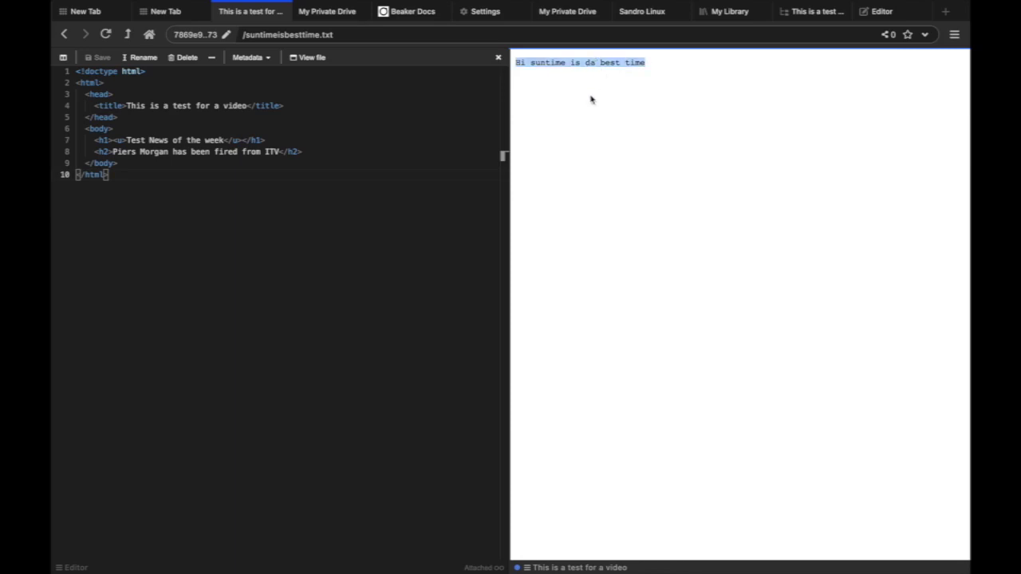
pyautogui.click(536, 34)
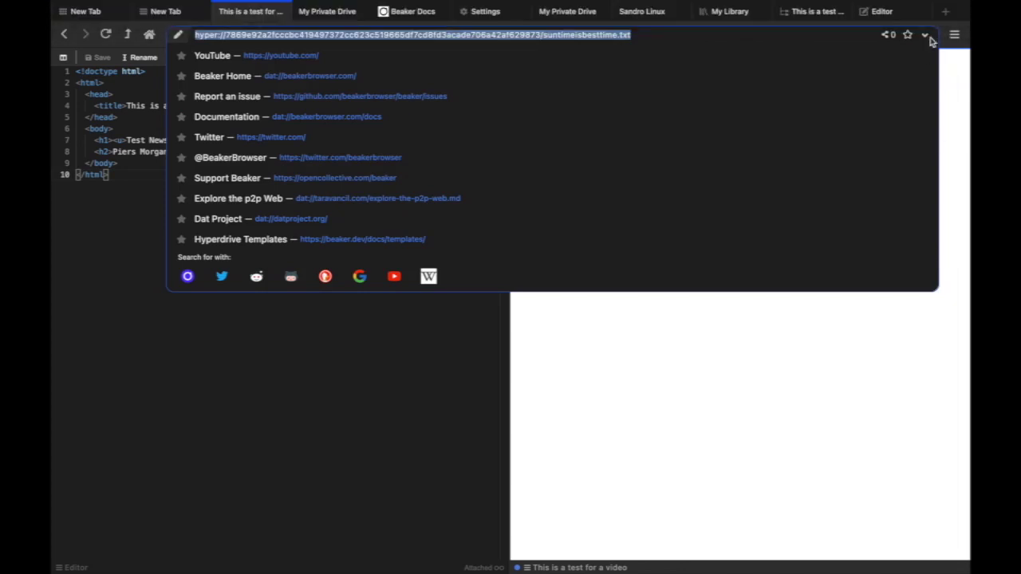
pyautogui.click(912, 16)
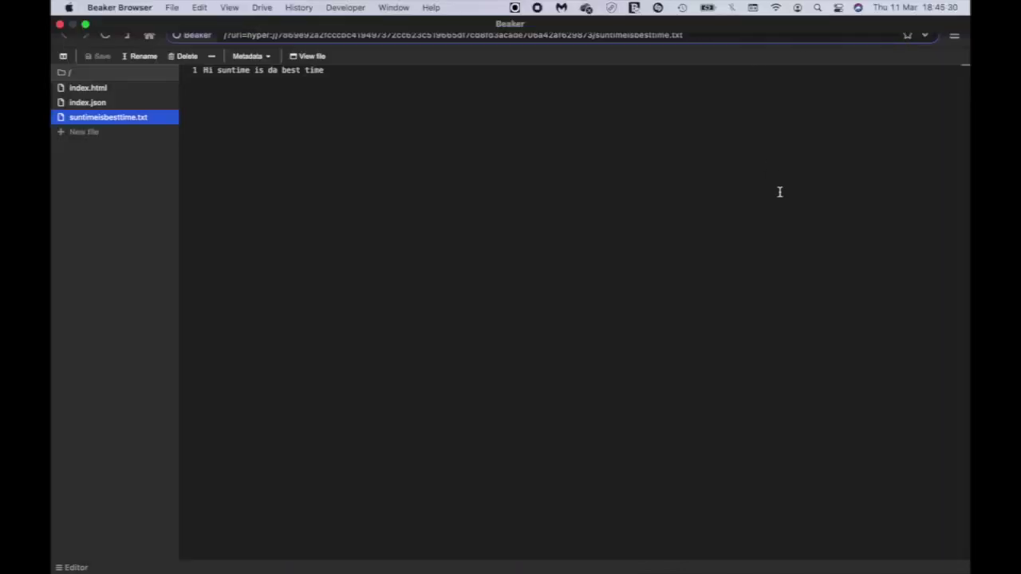
pyautogui.click(794, 18)
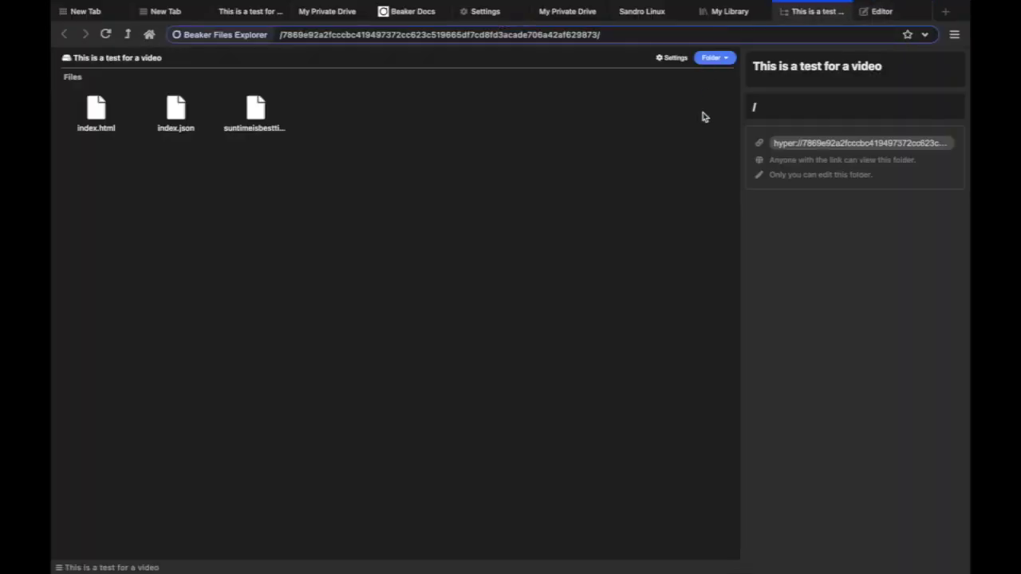
# - Check the folder actions and My Library, then select the Sandro Linux tab's full address
pyautogui.rightClick(563, 61)
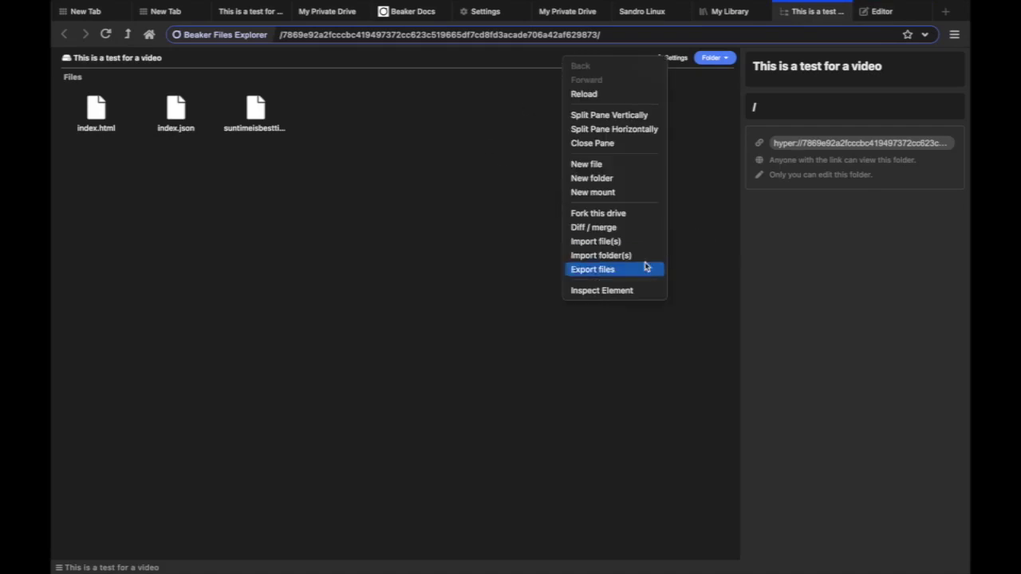
pyautogui.click(508, 231)
pyautogui.click(730, 13)
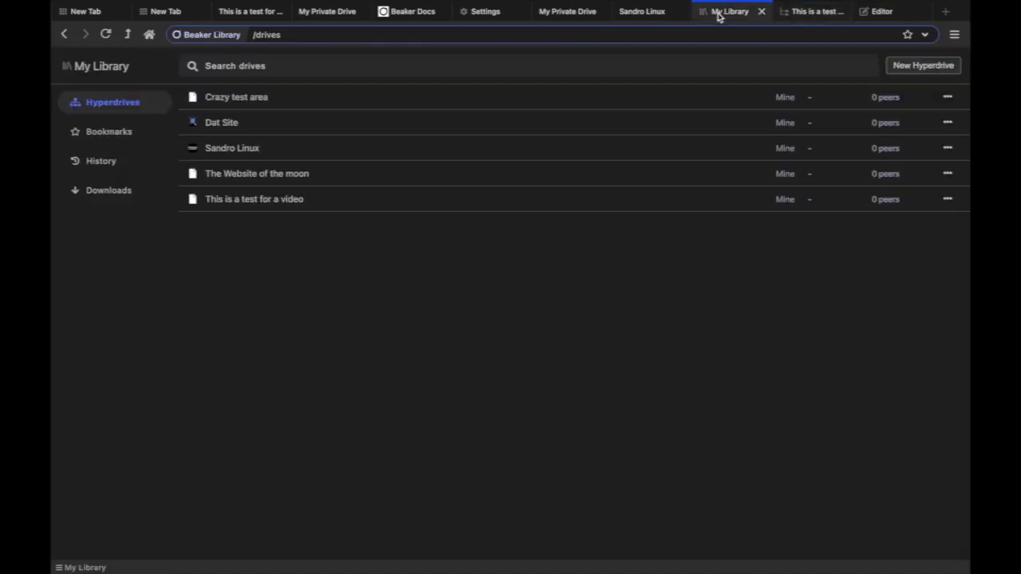
pyautogui.click(645, 11)
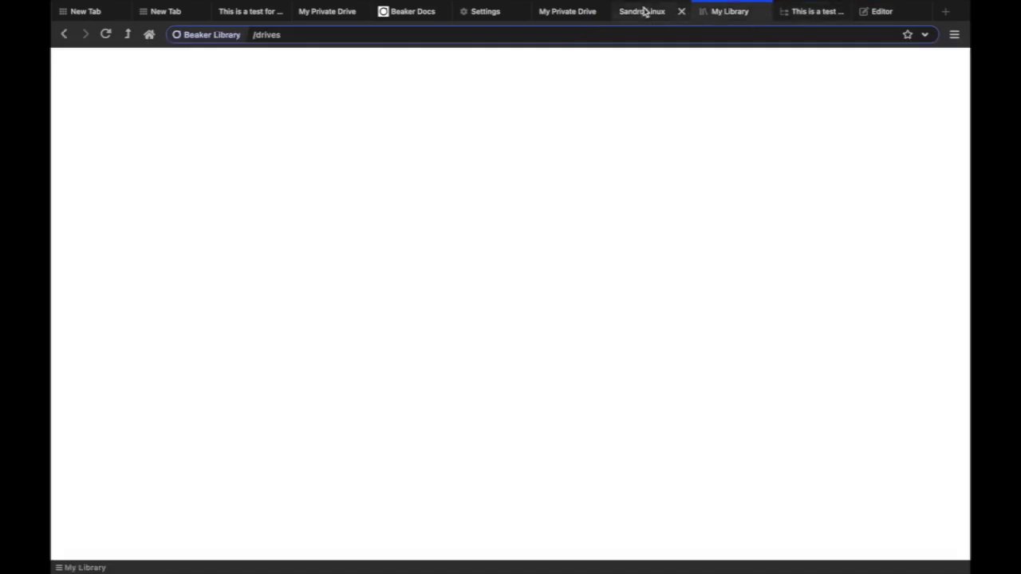
pyautogui.click(602, 33)
pyautogui.click(961, 30)
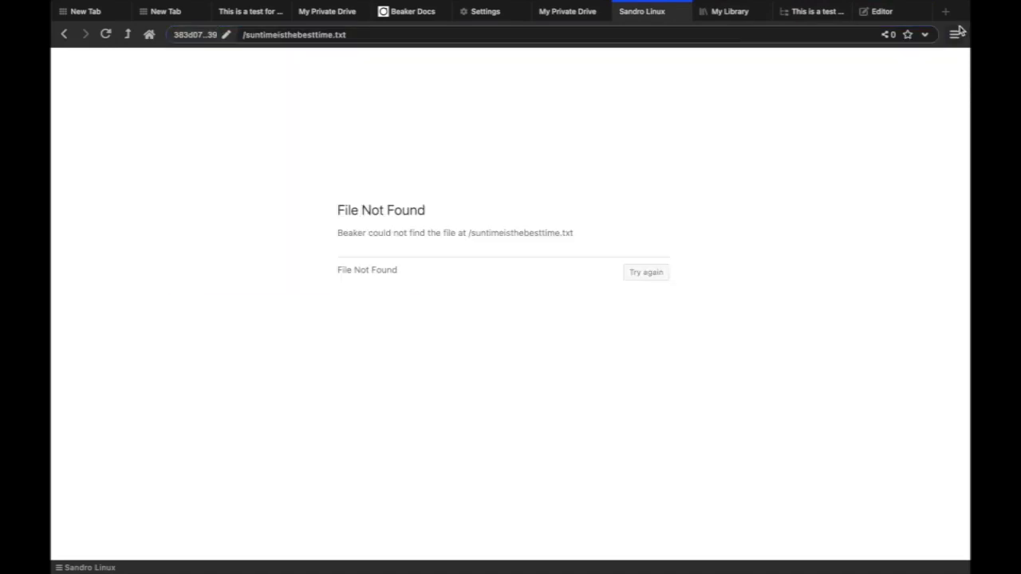
pyautogui.click(751, 30)
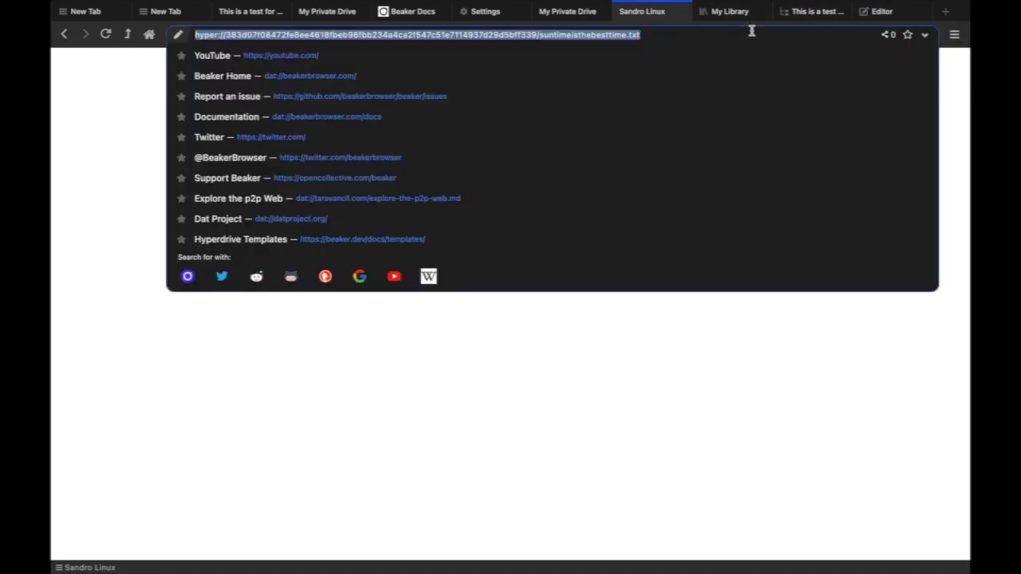
# - Web-search 'firefox addons' and open the Add-ons for Firefox result
pyautogui.write('firefox')
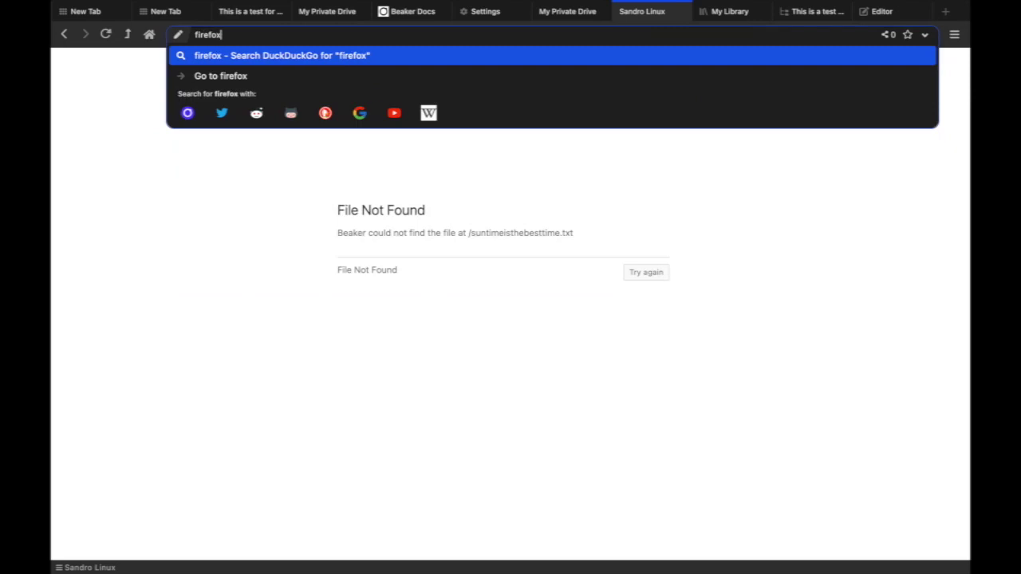
pyautogui.write(' addon')
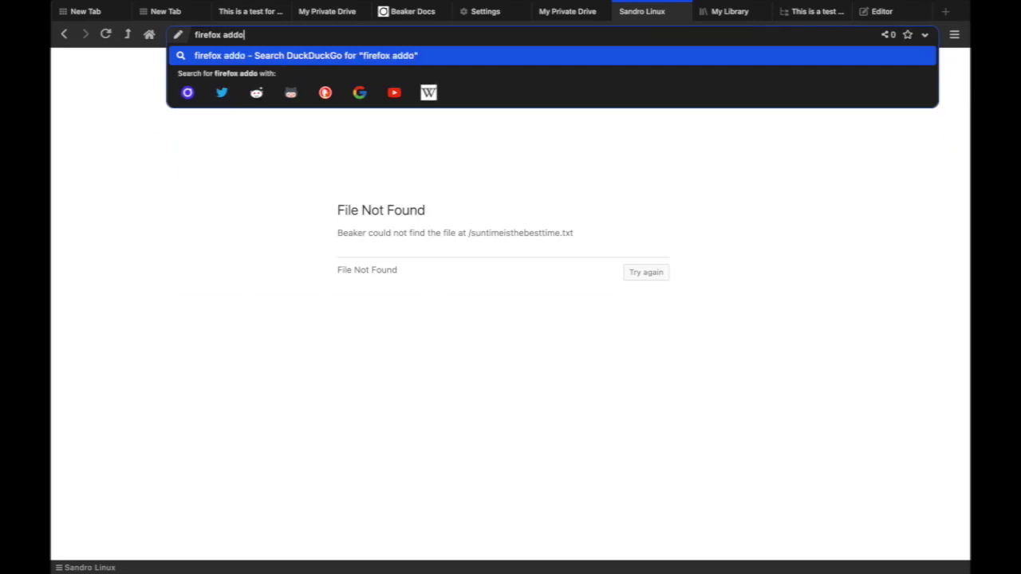
pyautogui.press('Return')
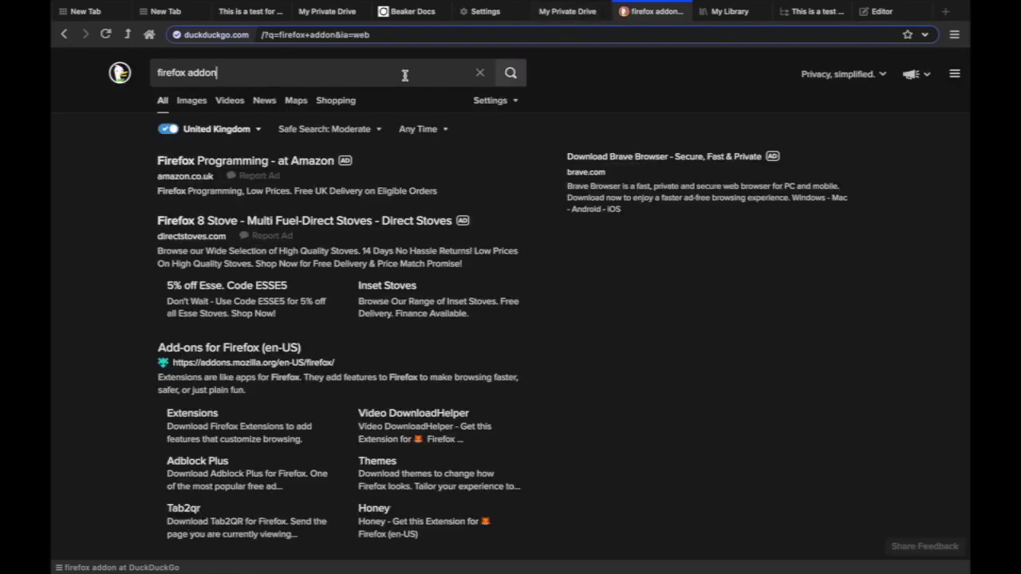
pyautogui.click(406, 75)
pyautogui.write('s')
pyautogui.click(261, 351)
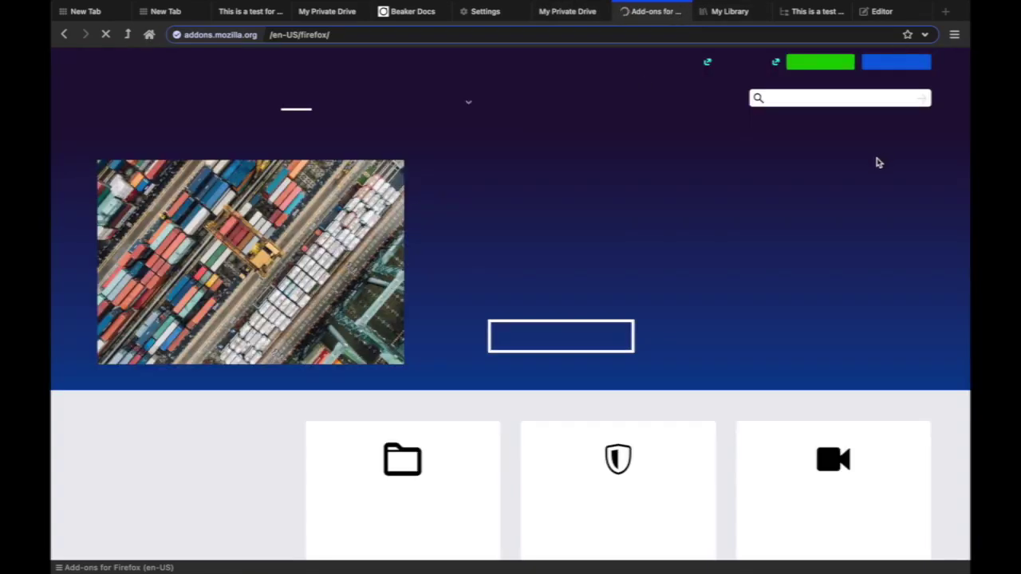
# - Open the Disconnect add-on page, then return to Beaker's Settings tab
pyautogui.scroll(-1, 668, 229)
pyautogui.scroll(-5, 669, 230)
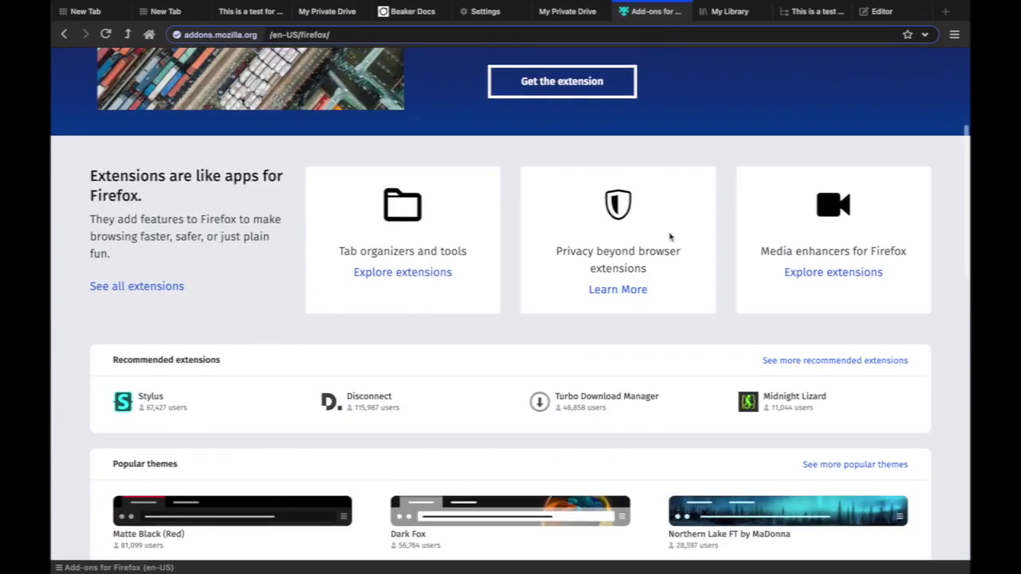
pyautogui.scroll(-2, 664, 209)
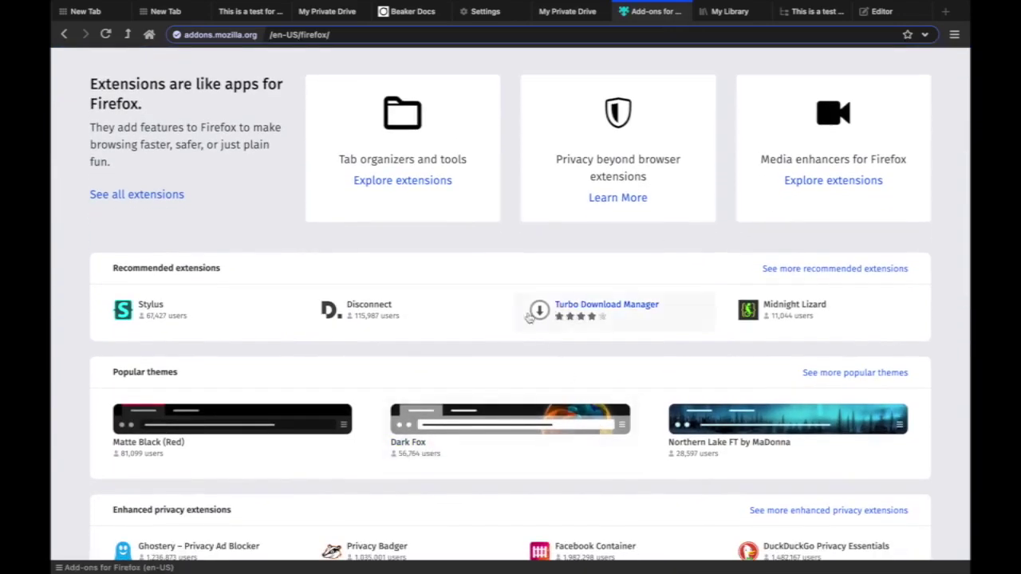
pyautogui.click(403, 315)
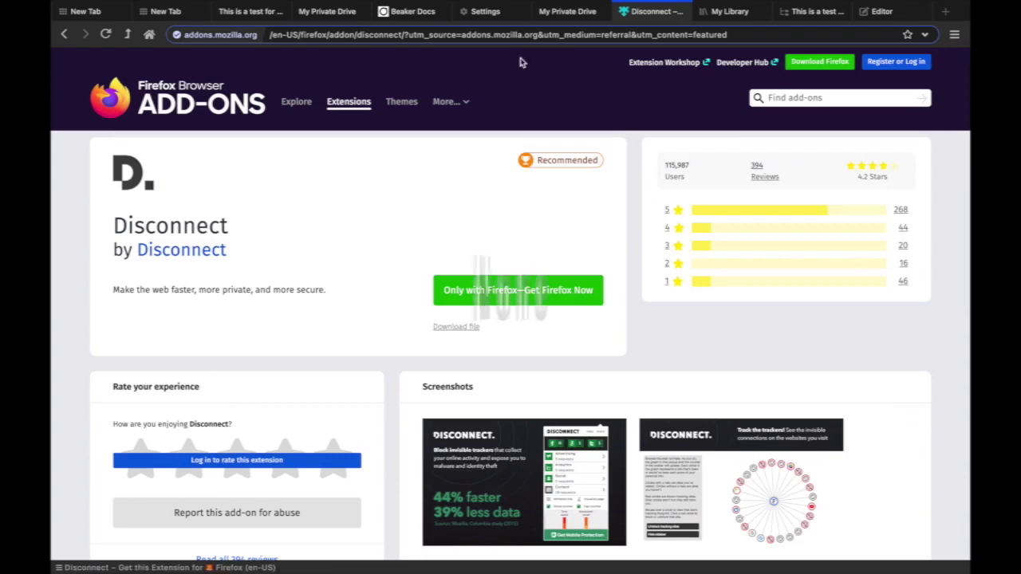
pyautogui.click(485, 17)
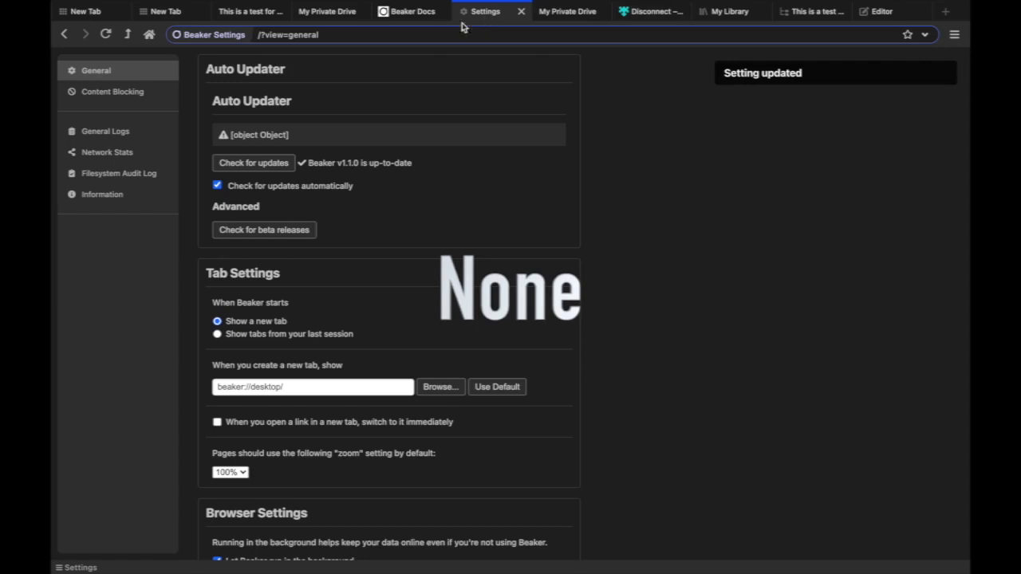
# - Look over the Settings page, then go to the Editor and open a new start-page tab
pyautogui.scroll(-1, 361, 237)
pyautogui.scroll(-5, 360, 237)
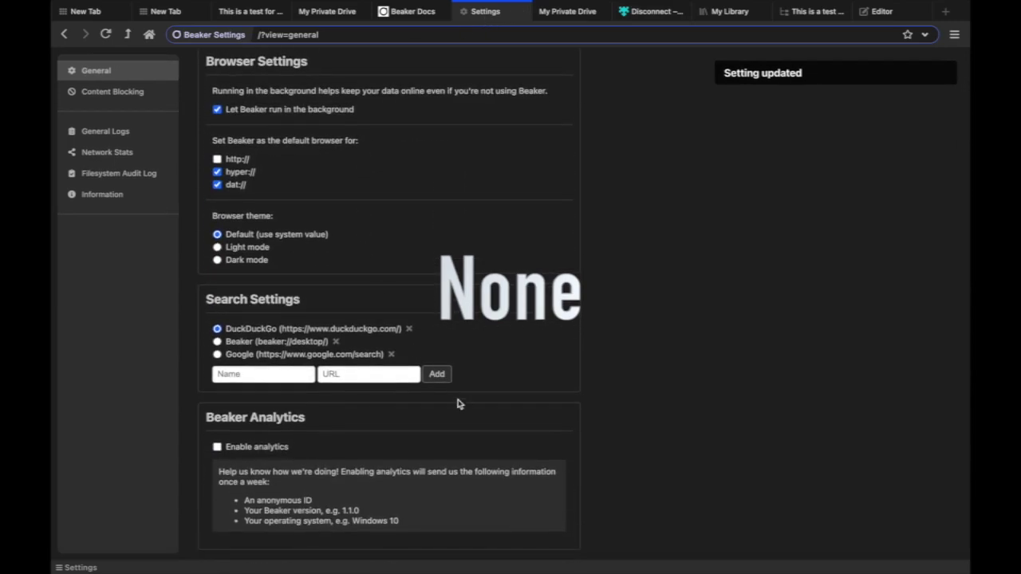
pyautogui.scroll(1, 459, 400)
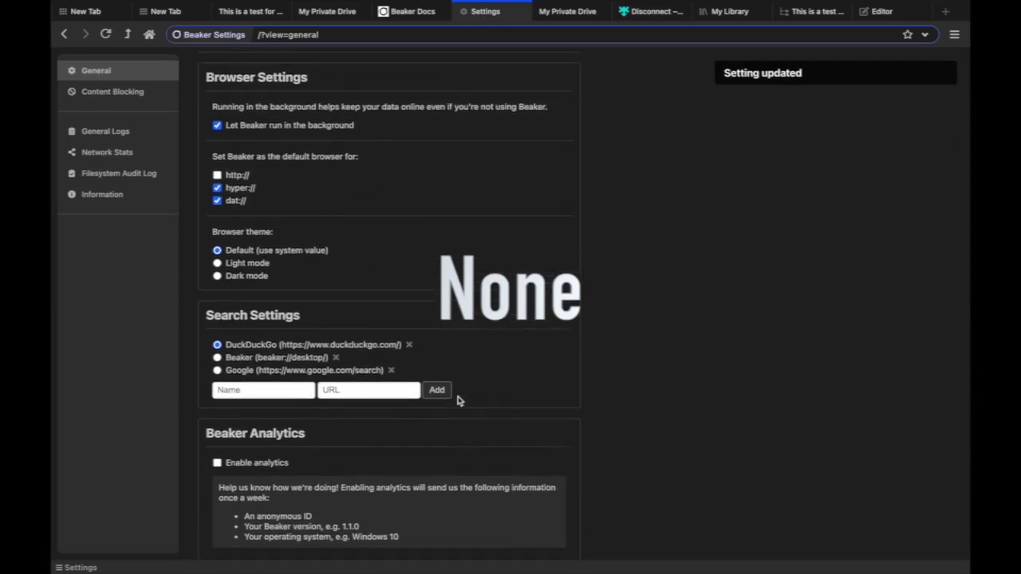
pyautogui.scroll(5, 457, 400)
pyautogui.click(881, 11)
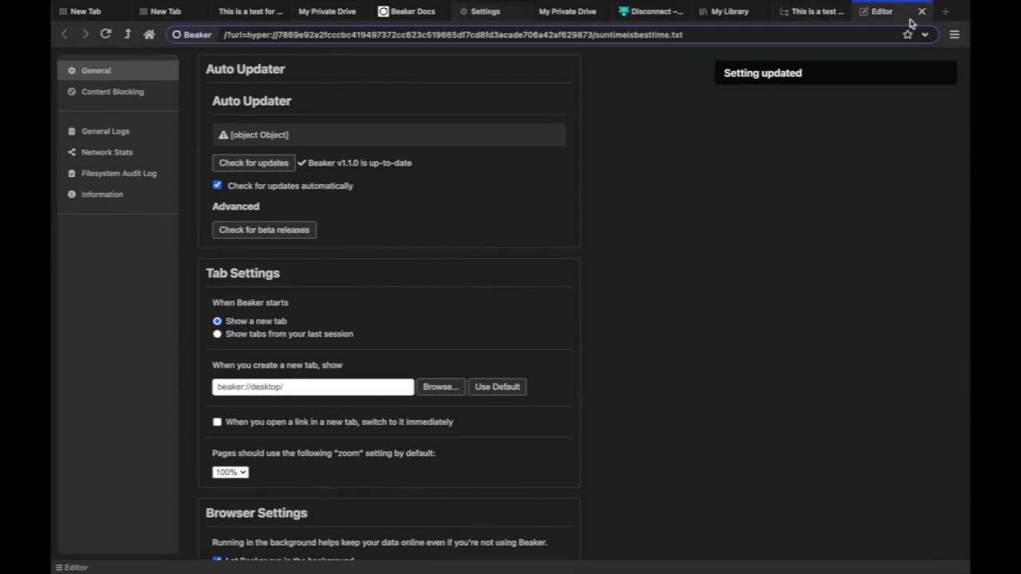
pyautogui.hotkey('ctrl', 't')
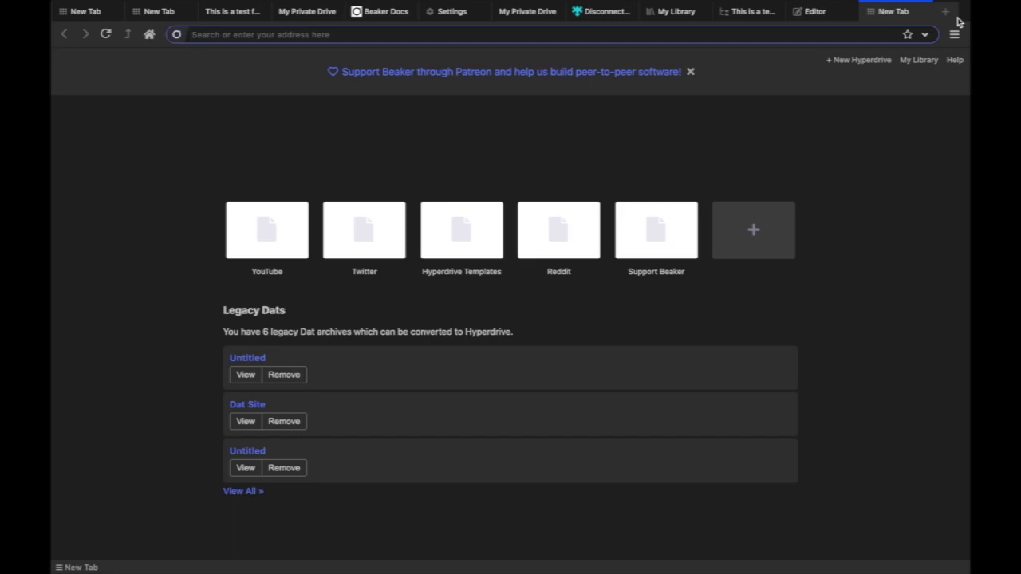
pyautogui.click(181, 38)
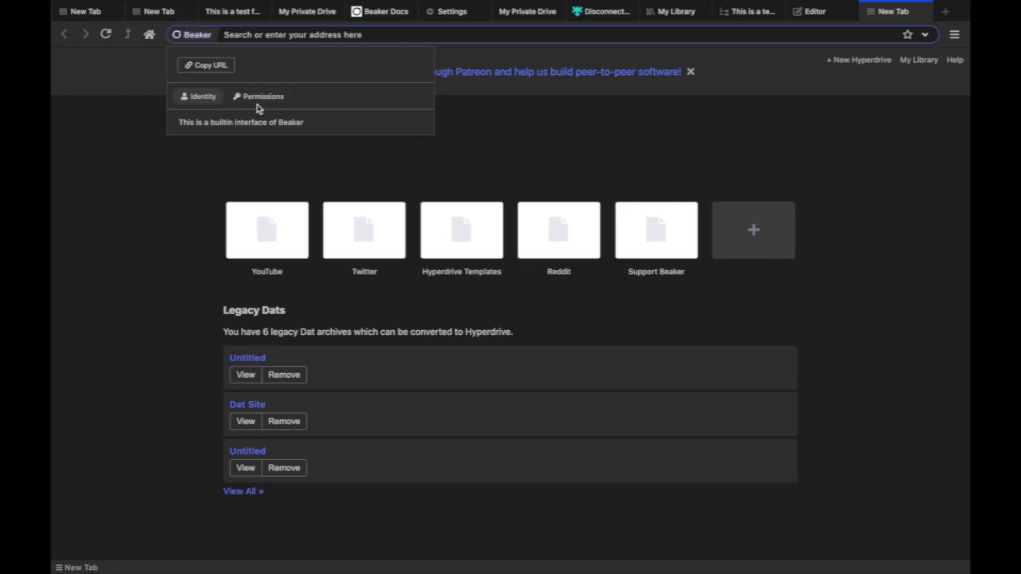
pyautogui.click(258, 97)
pyautogui.click(199, 96)
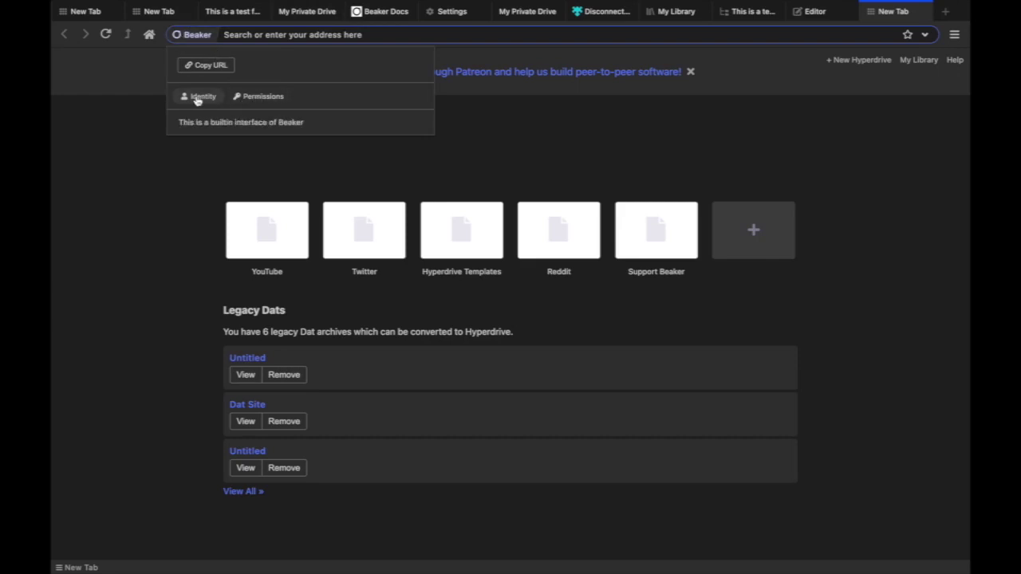
pyautogui.click(602, 164)
pyautogui.click(556, 41)
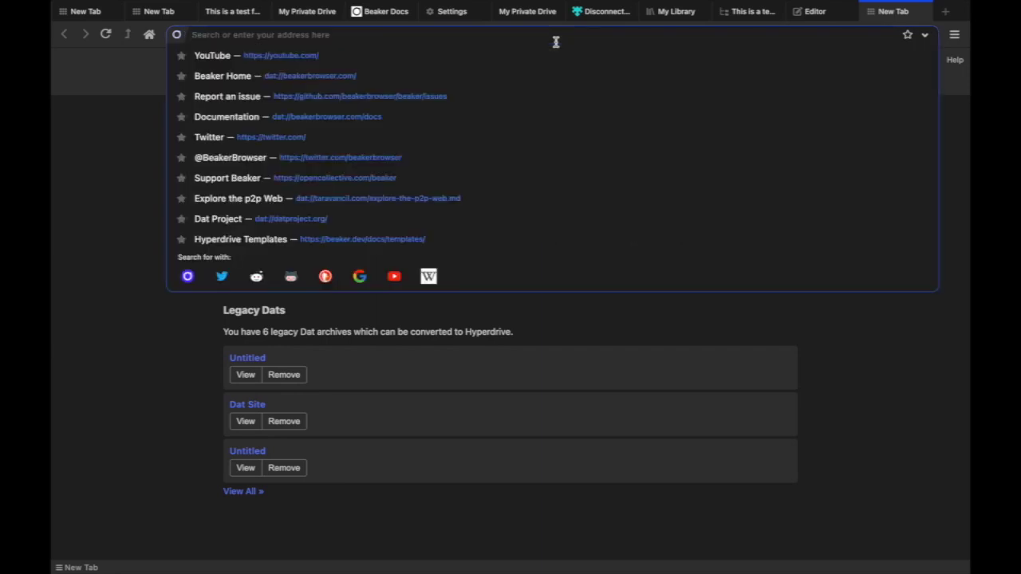
pyautogui.hotkey('ctrl', 'r')
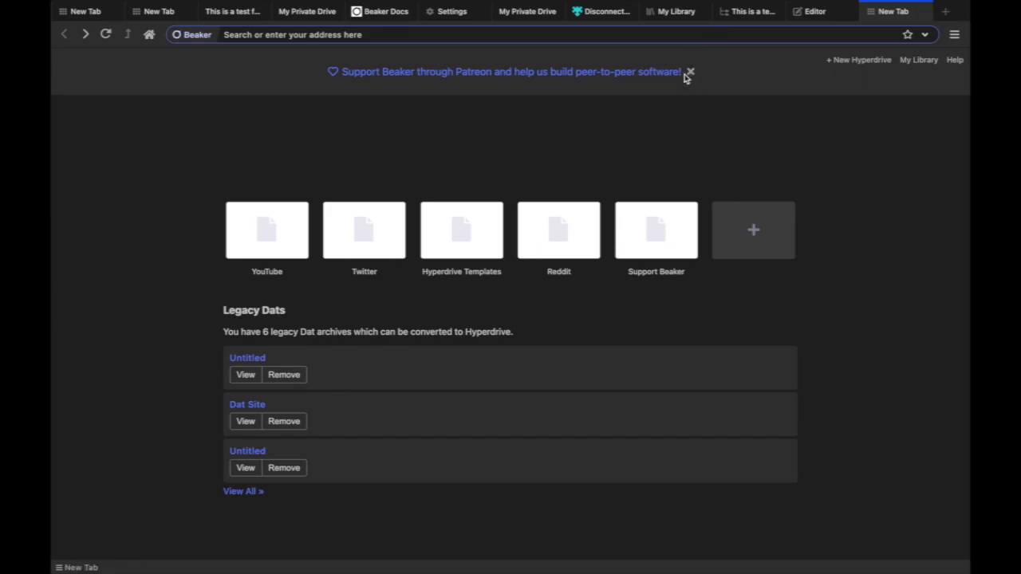
pyautogui.click(715, 32)
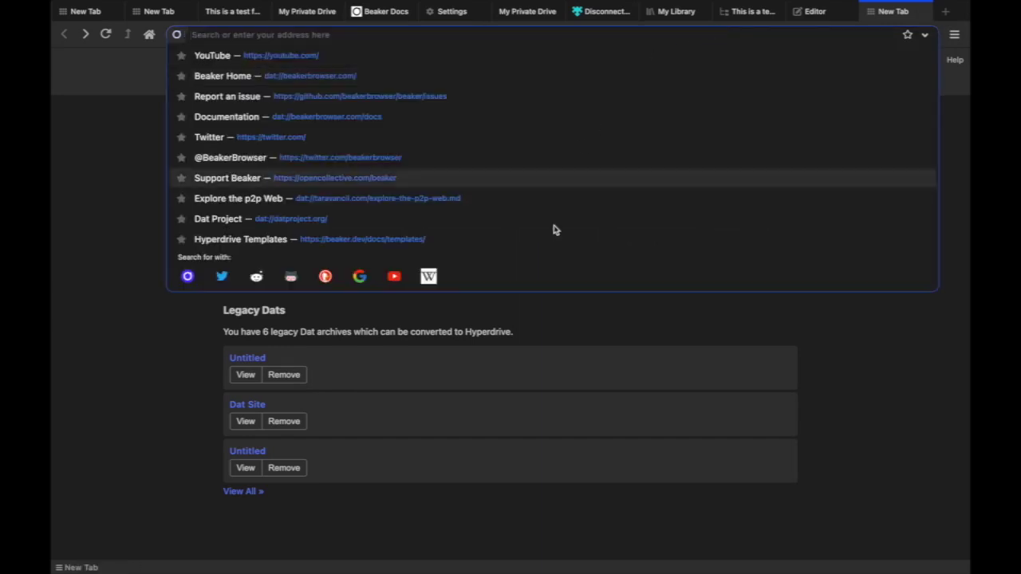
pyautogui.doubleClick(911, 450)
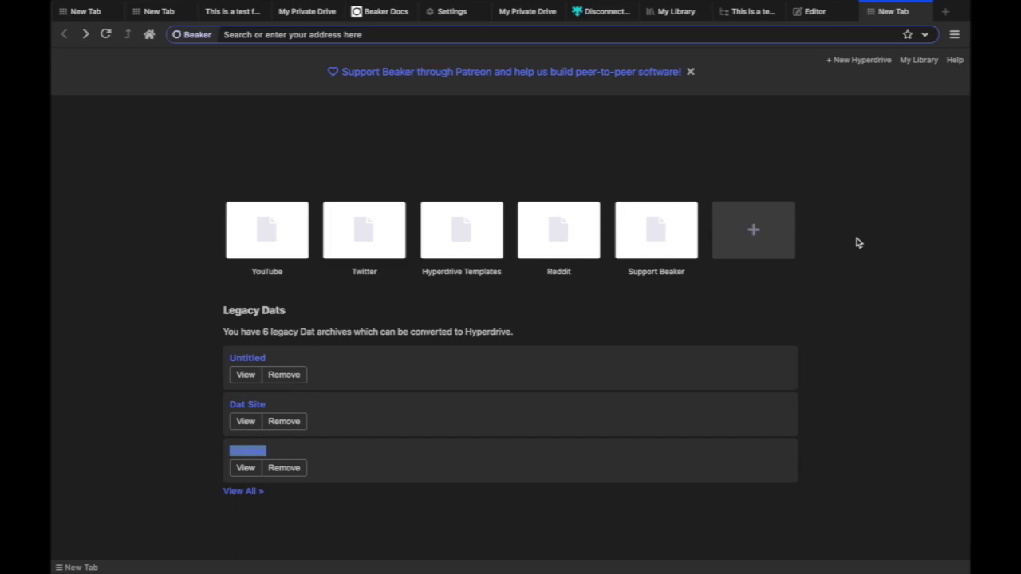